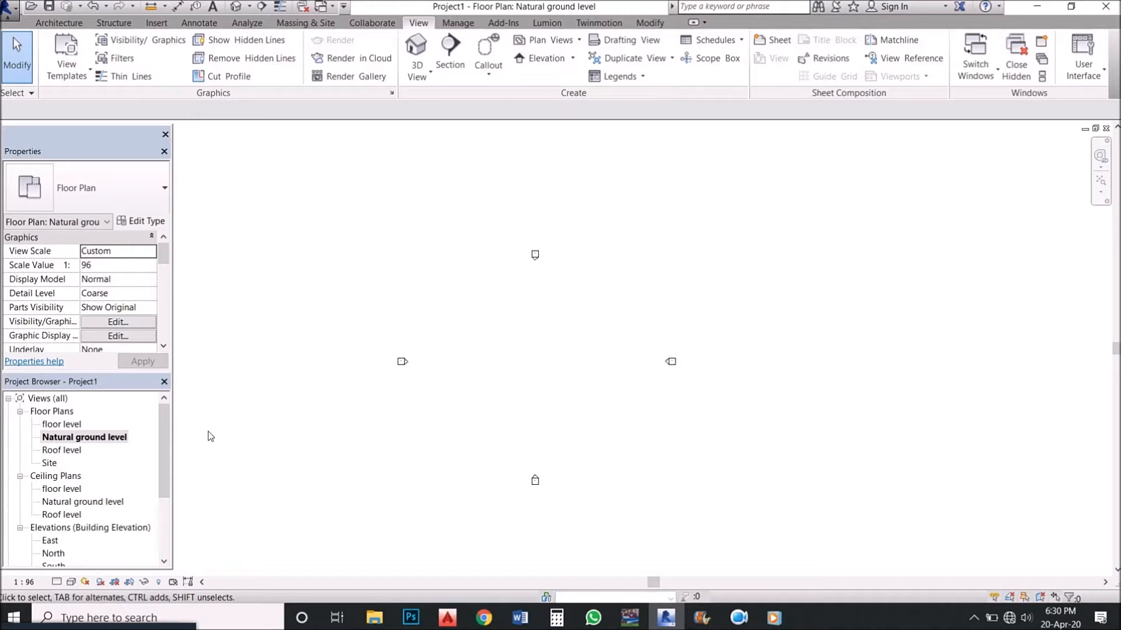
Set the view scale of the Natural ground level floor plan to 1:100.
{"action": "left_click", "coordinate": [20, 583]}
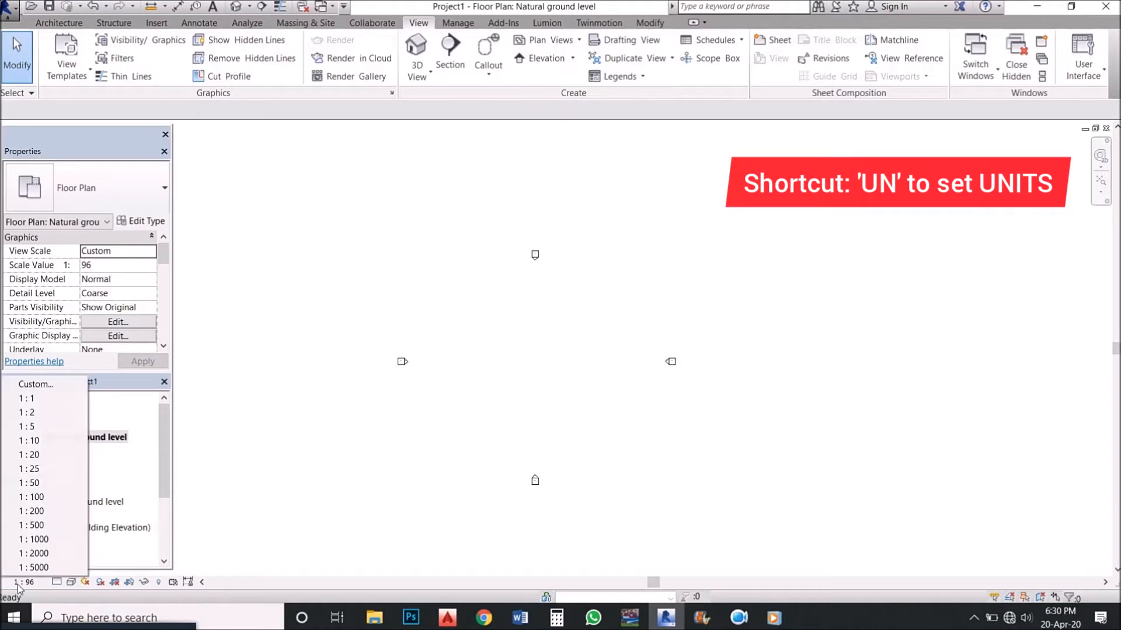
{"action": "left_click", "coordinate": [45, 498]}
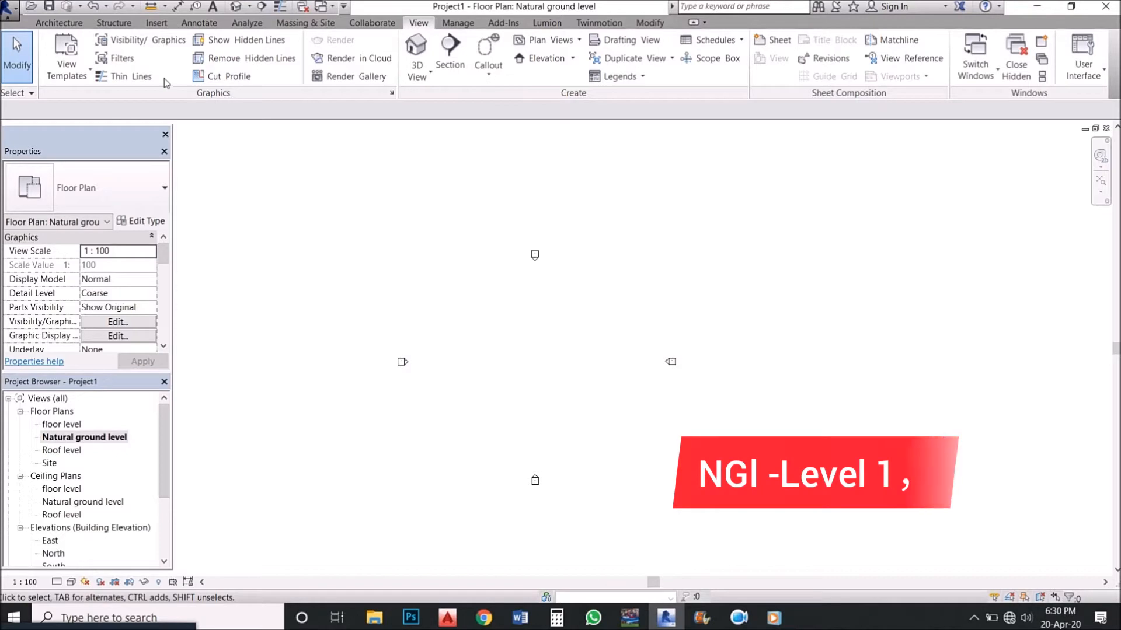
Draw chained Generic - 8" walls between the elevation markers: one upward, one rightward, about 9000 mm downward, and one rightward.
{"action": "left_click", "coordinate": [63, 25]}
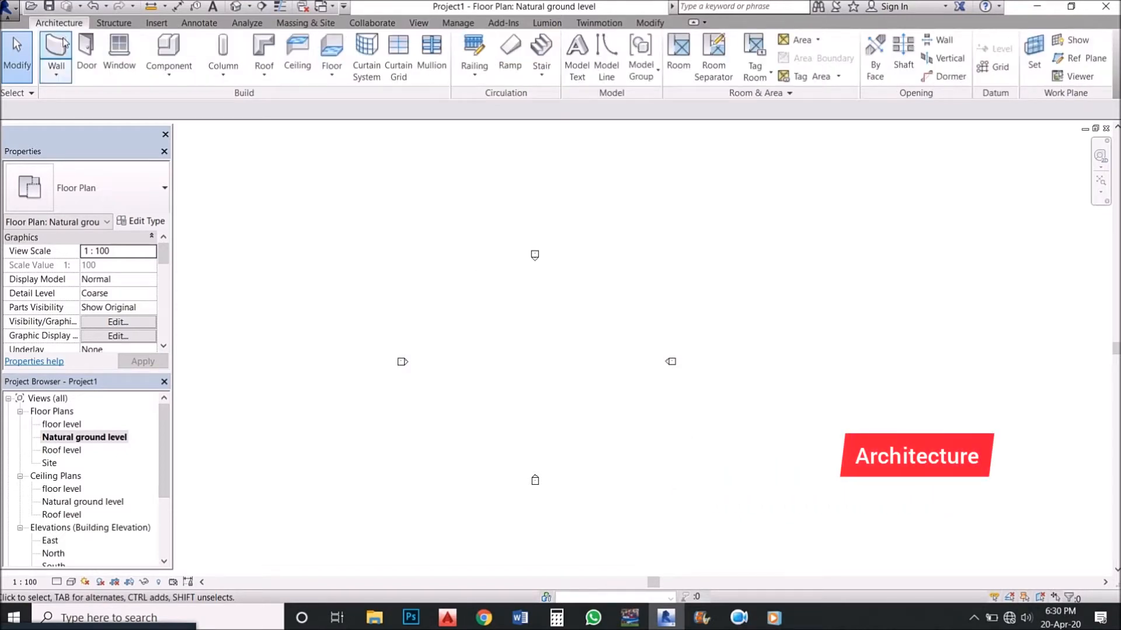
{"action": "left_click", "coordinate": [56, 55]}
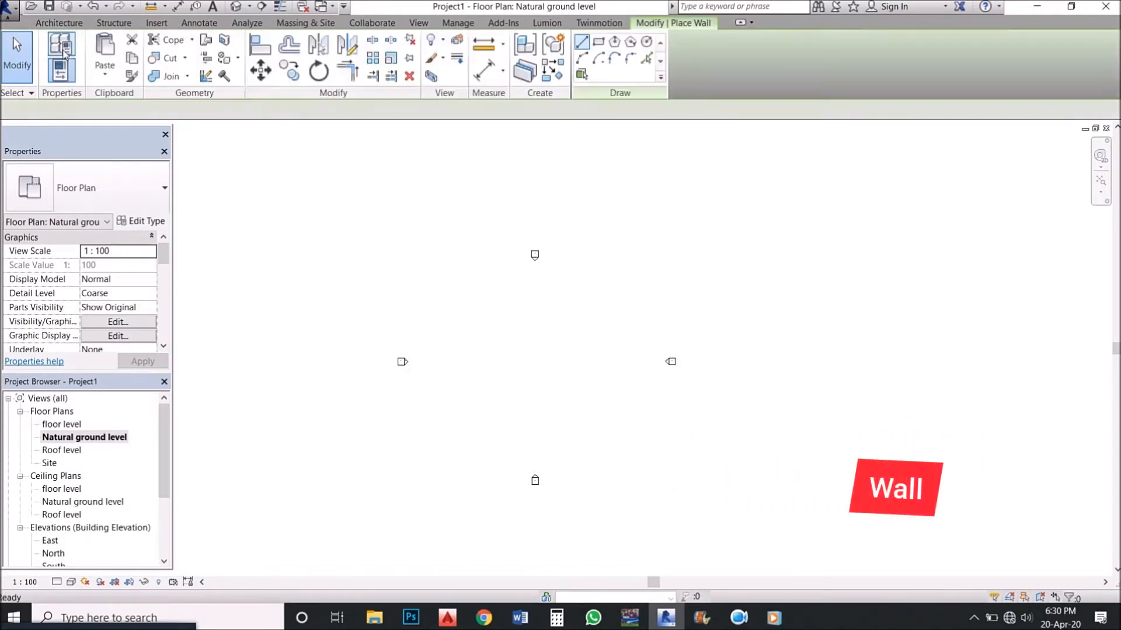
{"action": "scroll", "coordinate": [503, 385], "scroll_direction": "up", "scroll_amount": 2}
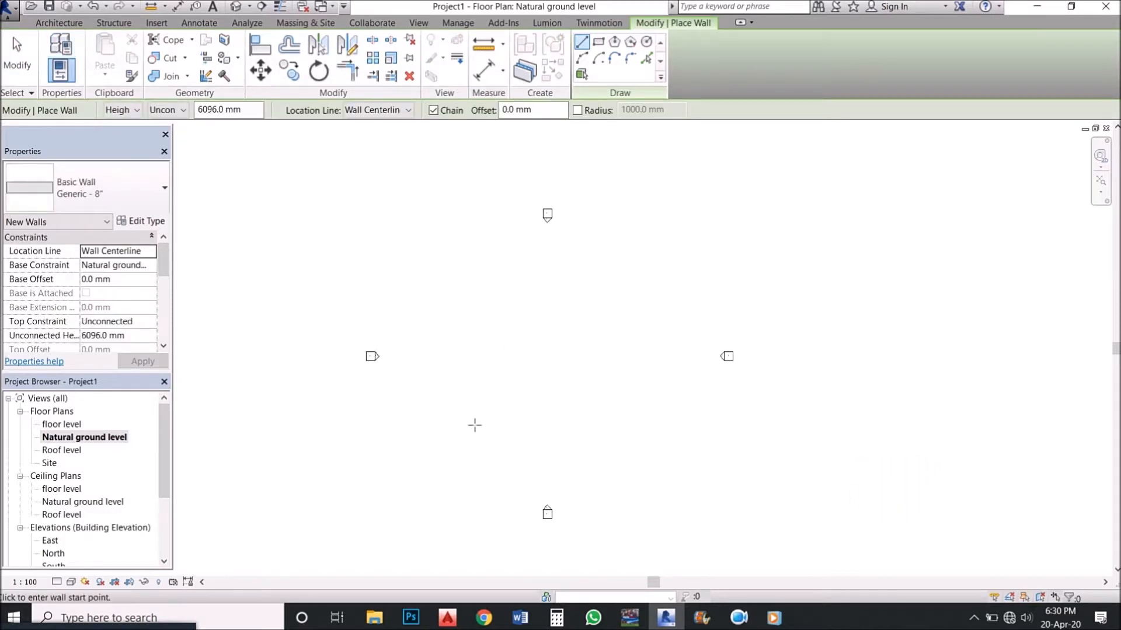
{"action": "left_click", "coordinate": [467, 419]}
{"action": "left_click", "coordinate": [467, 307]}
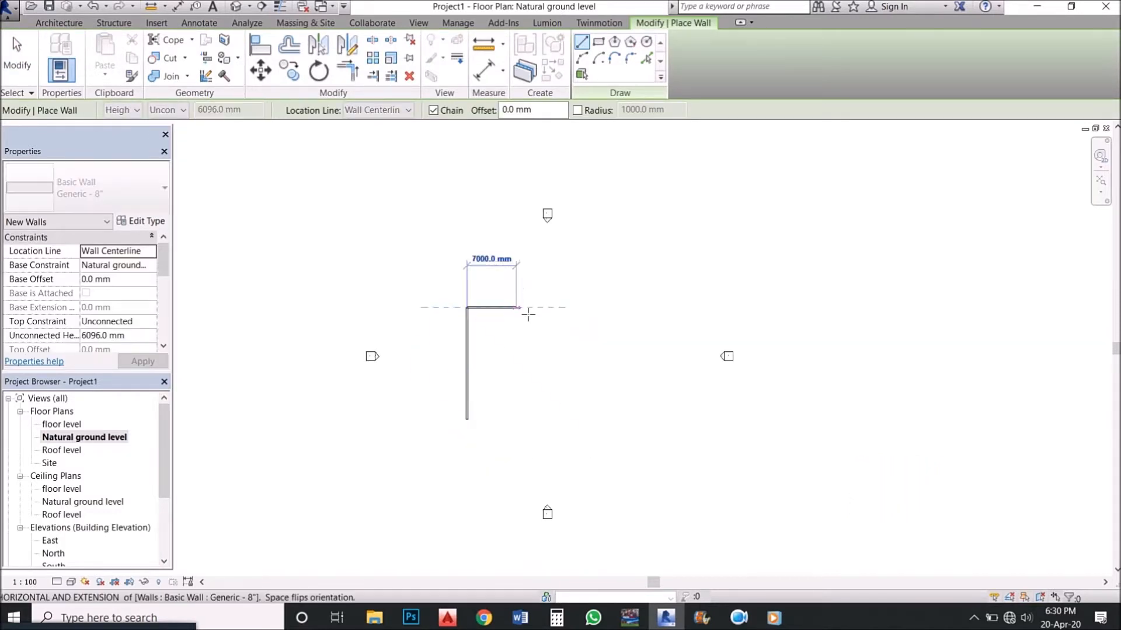
{"action": "left_click", "coordinate": [524, 307]}
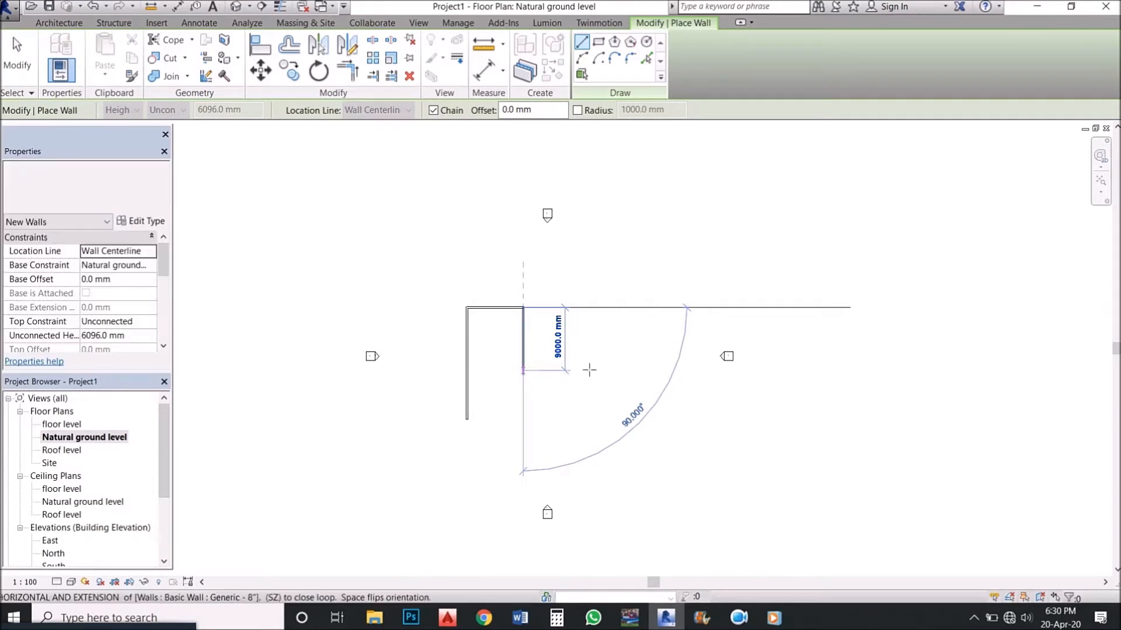
{"action": "left_click", "coordinate": [528, 371]}
{"action": "left_click", "coordinate": [586, 371]}
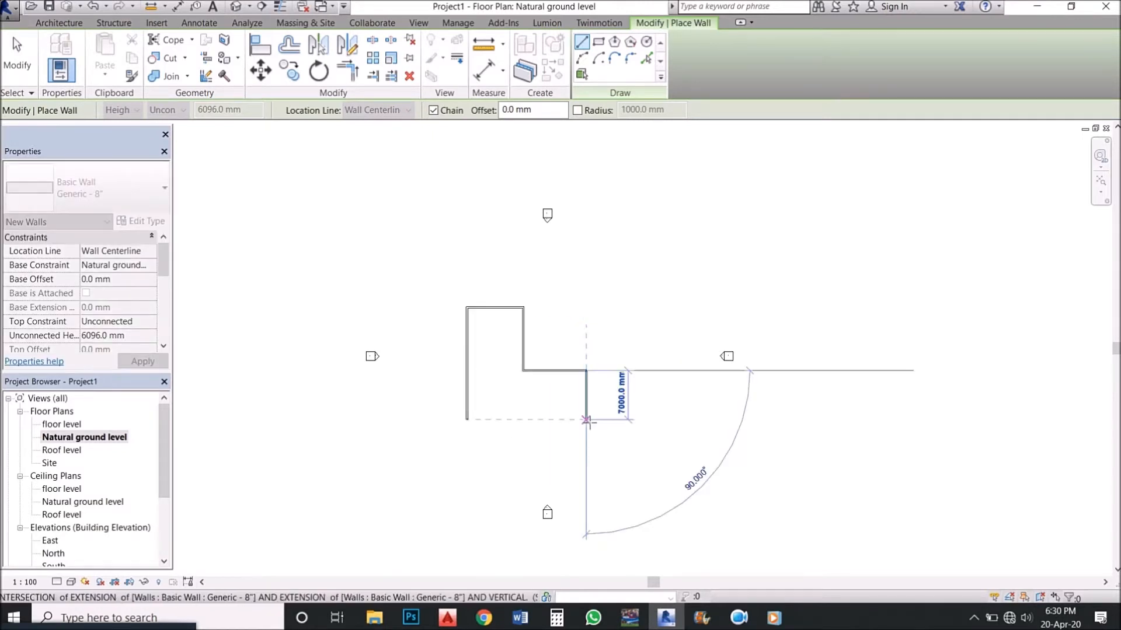
Continue the wall chain about 7000 mm down, 9000 mm right, up, 11000 mm left, up and right, leaving the end open.
{"action": "left_click", "coordinate": [586, 420]}
{"action": "left_click", "coordinate": [649, 420]}
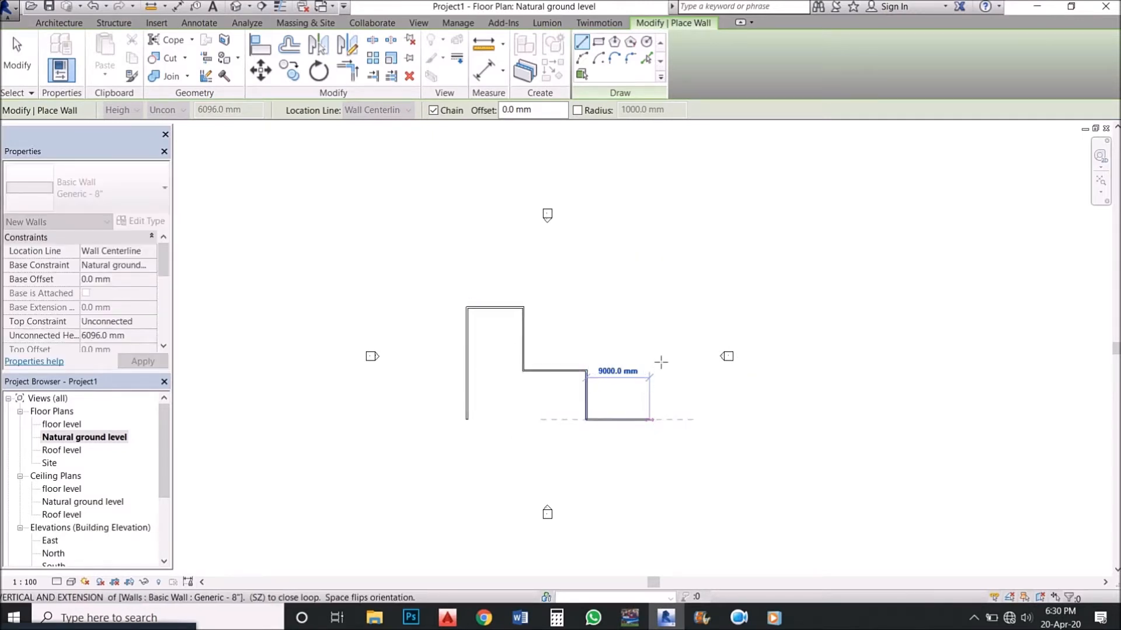
{"action": "left_click", "coordinate": [661, 345]}
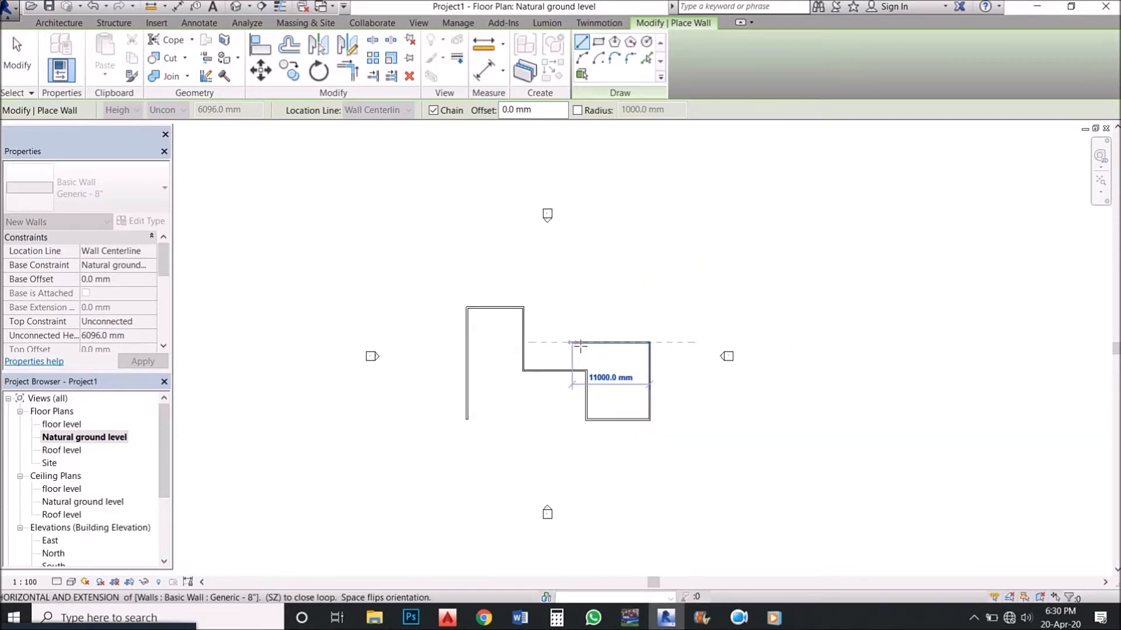
{"action": "left_click", "coordinate": [573, 344]}
{"action": "left_click", "coordinate": [573, 301]}
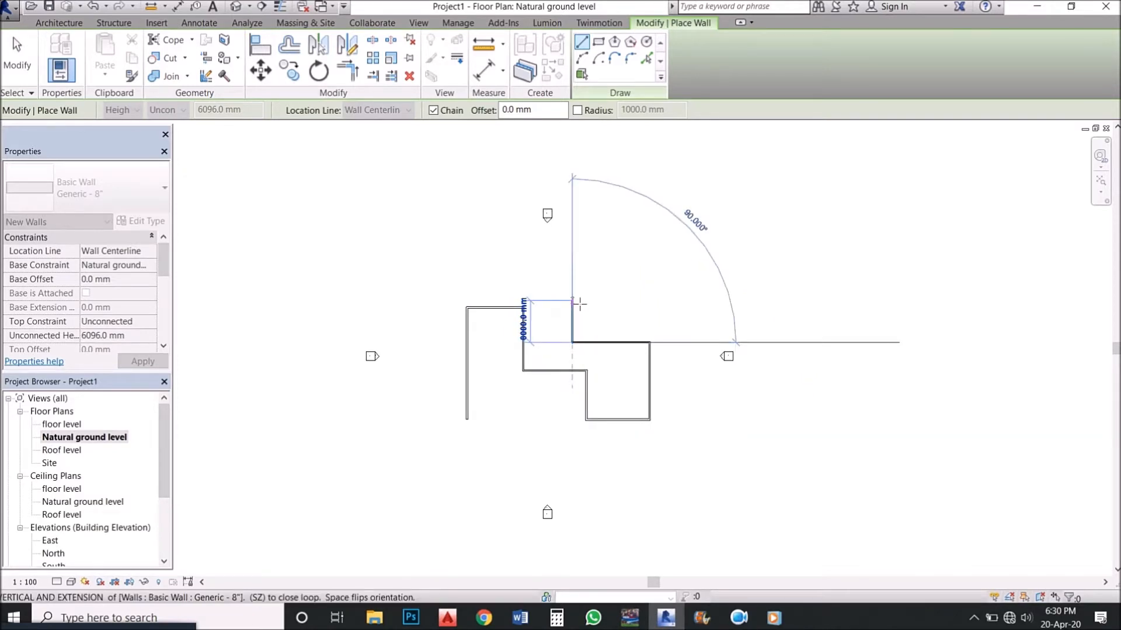
{"action": "left_click", "coordinate": [649, 301]}
{"action": "right_click", "coordinate": [649, 280]}
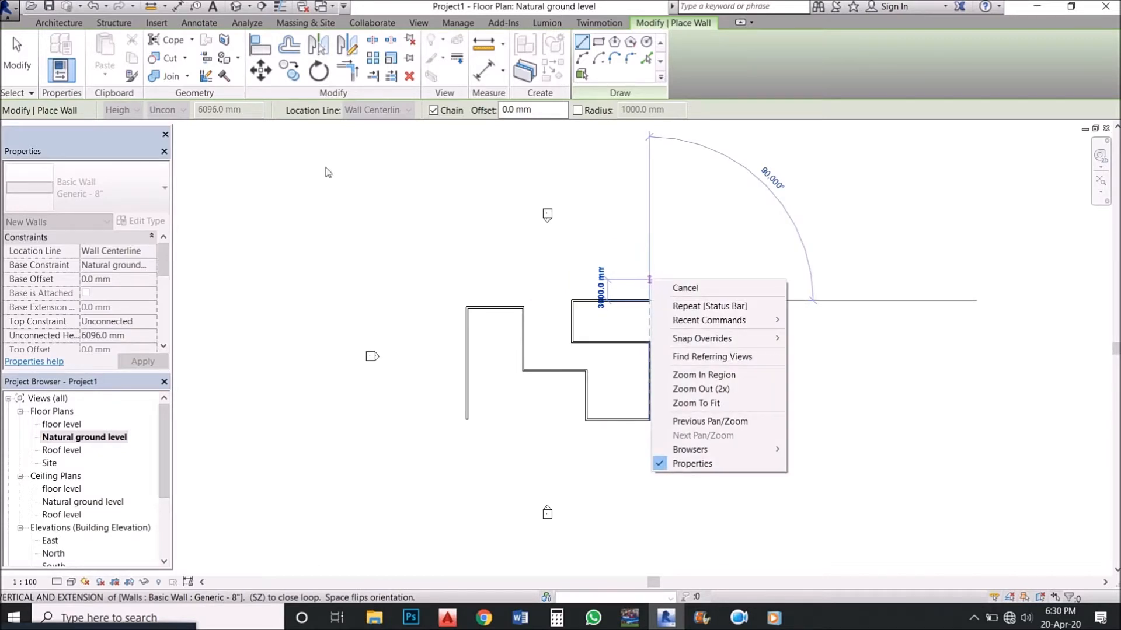
{"action": "left_click", "coordinate": [24, 57]}
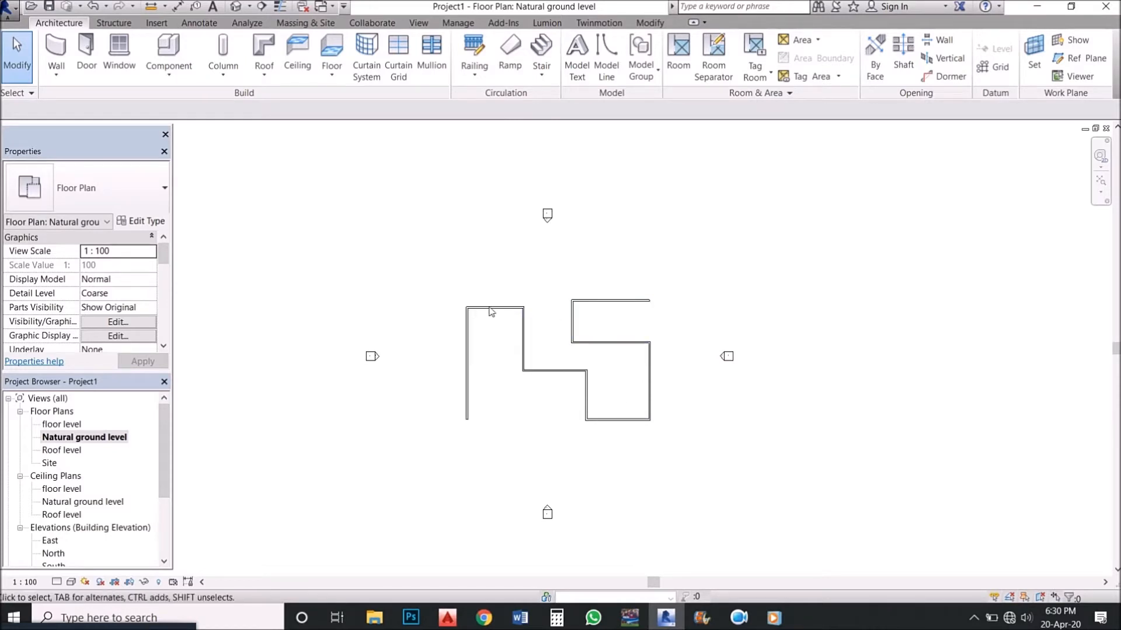
View the walls in the default 3D view and return to the Natural ground level floor plan.
{"action": "left_click", "coordinate": [423, 25]}
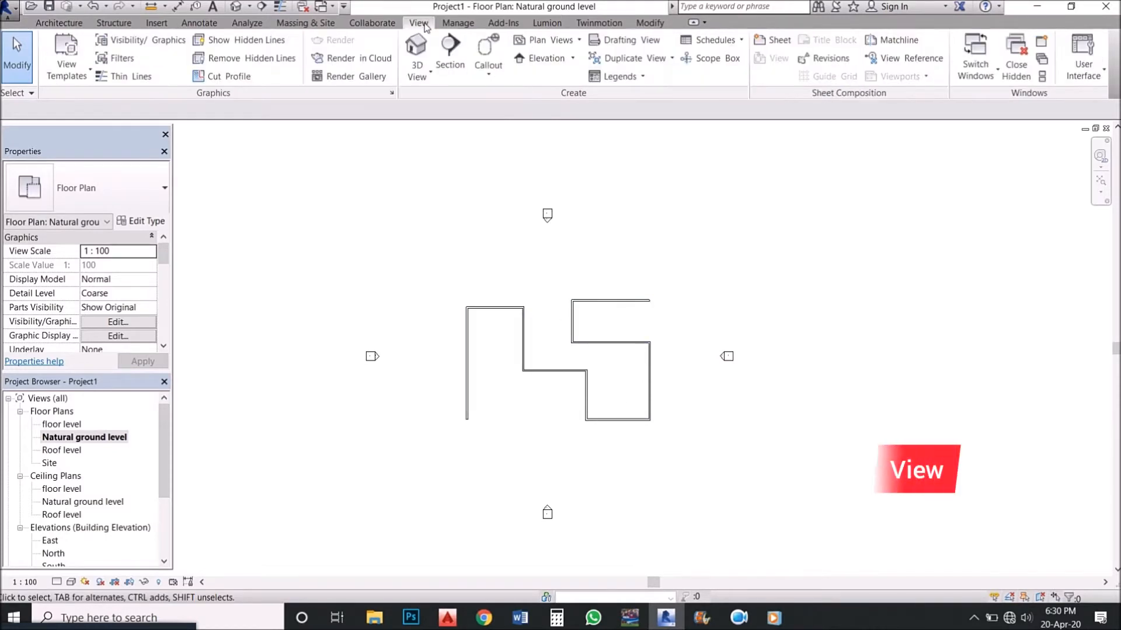
{"action": "left_click", "coordinate": [416, 49]}
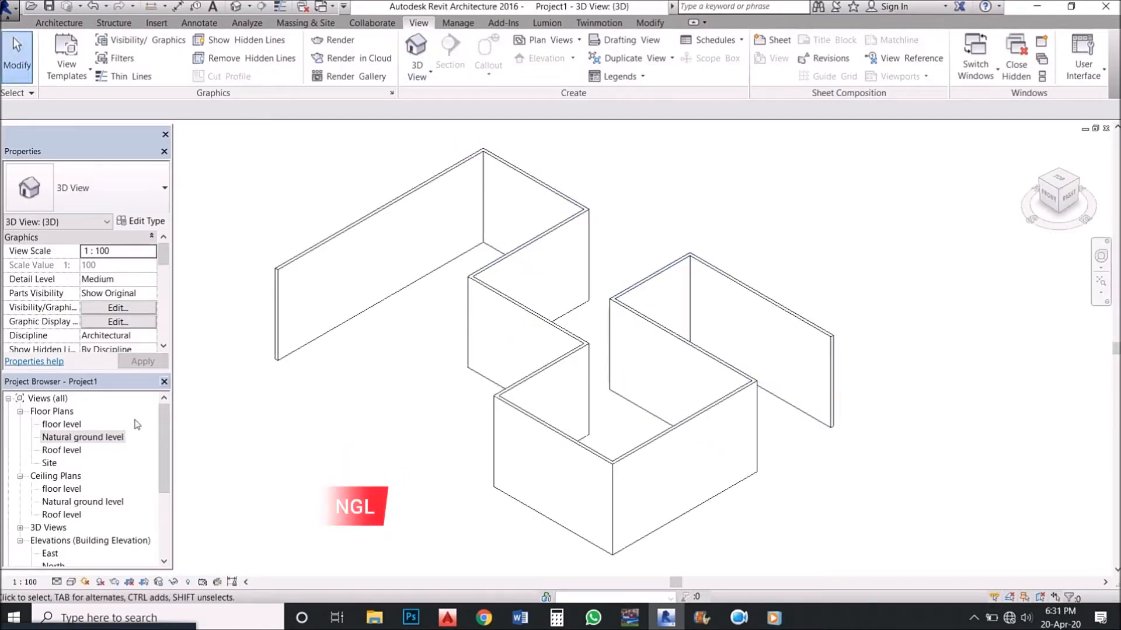
{"action": "double_click", "coordinate": [82, 438]}
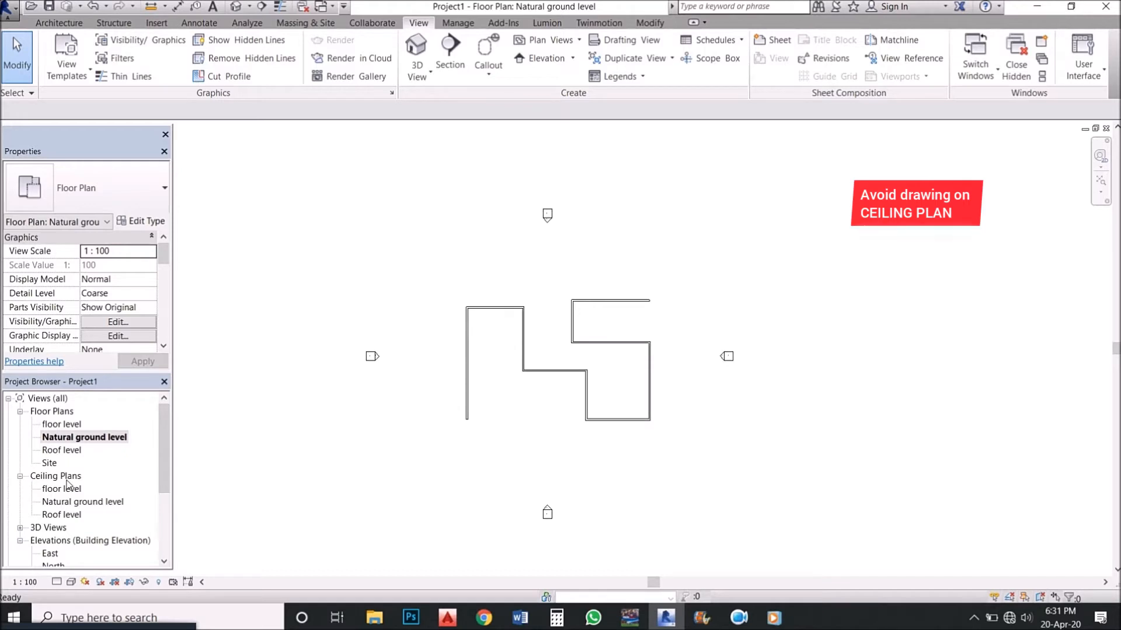
{"action": "scroll", "coordinate": [590, 344], "scroll_direction": "up", "scroll_amount": 2}
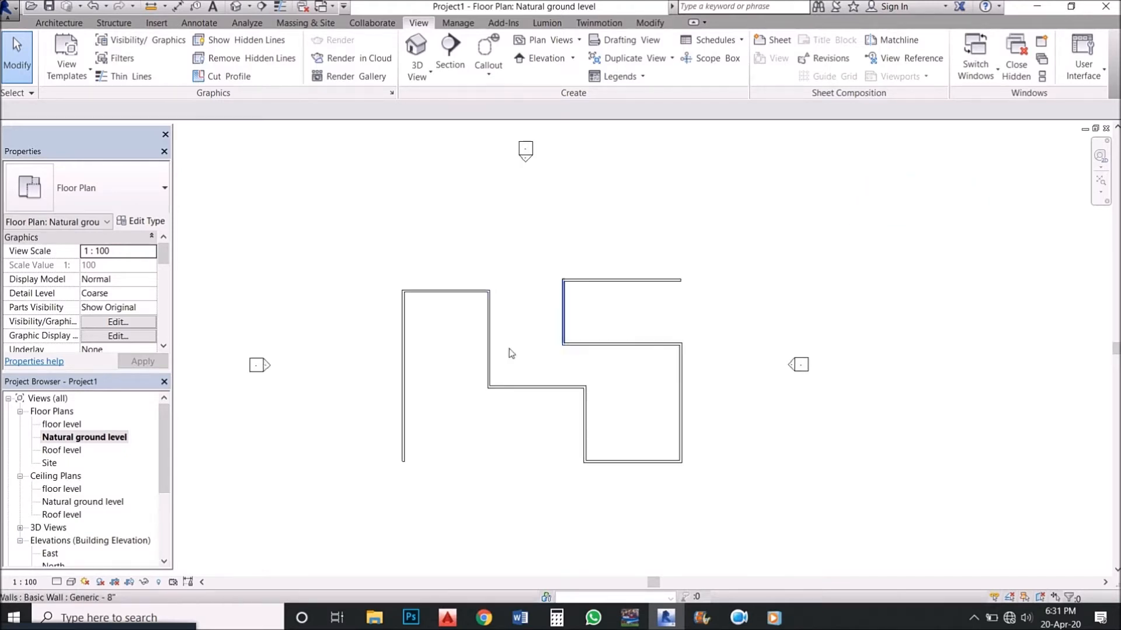
Try aligning the upper-left wall's outer face with the upper-right wall's outer face, and undo the alignment.
{"action": "left_click", "coordinate": [655, 25]}
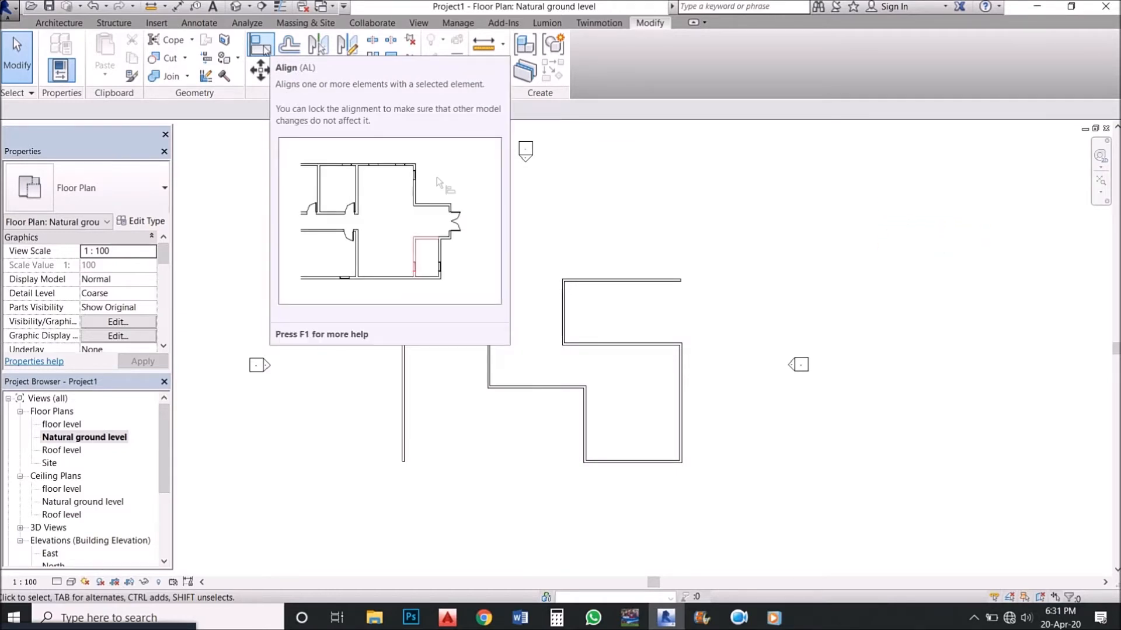
{"action": "scroll", "coordinate": [538, 343], "scroll_direction": "up", "scroll_amount": 1}
{"action": "scroll", "coordinate": [511, 292], "scroll_direction": "up", "scroll_amount": 2}
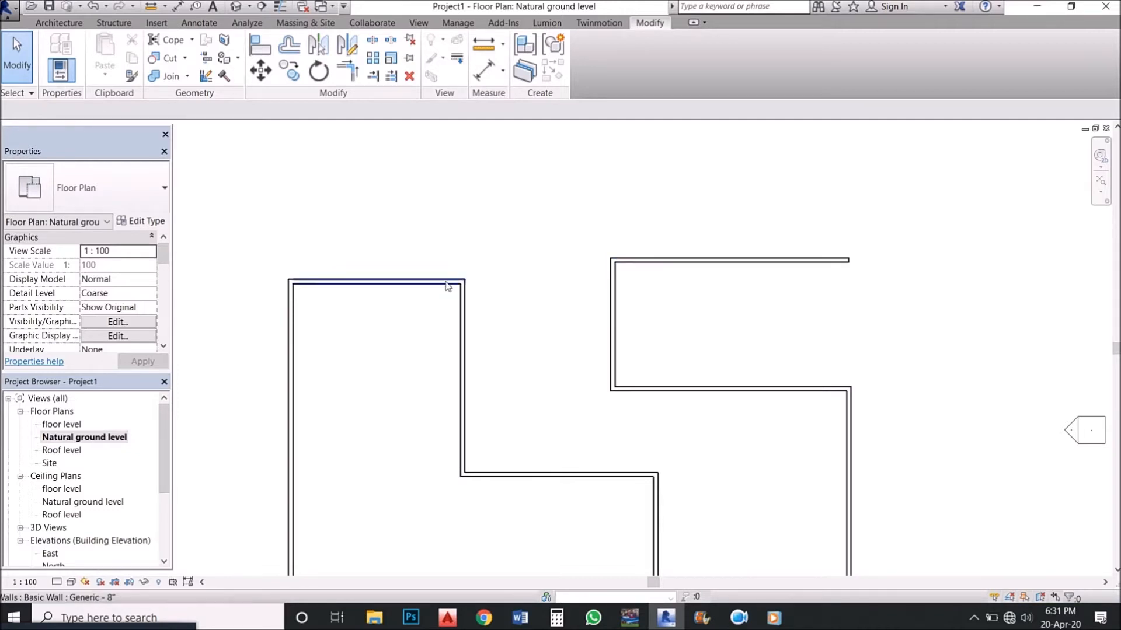
{"action": "left_click", "coordinate": [257, 47]}
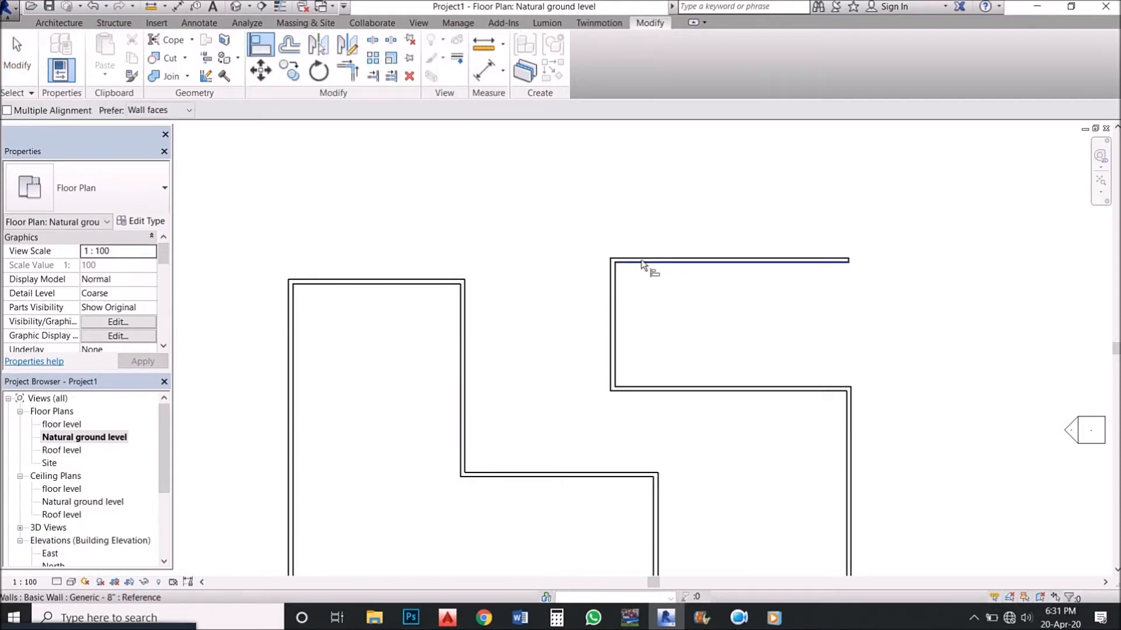
{"action": "scroll", "coordinate": [613, 263], "scroll_direction": "up", "scroll_amount": 3}
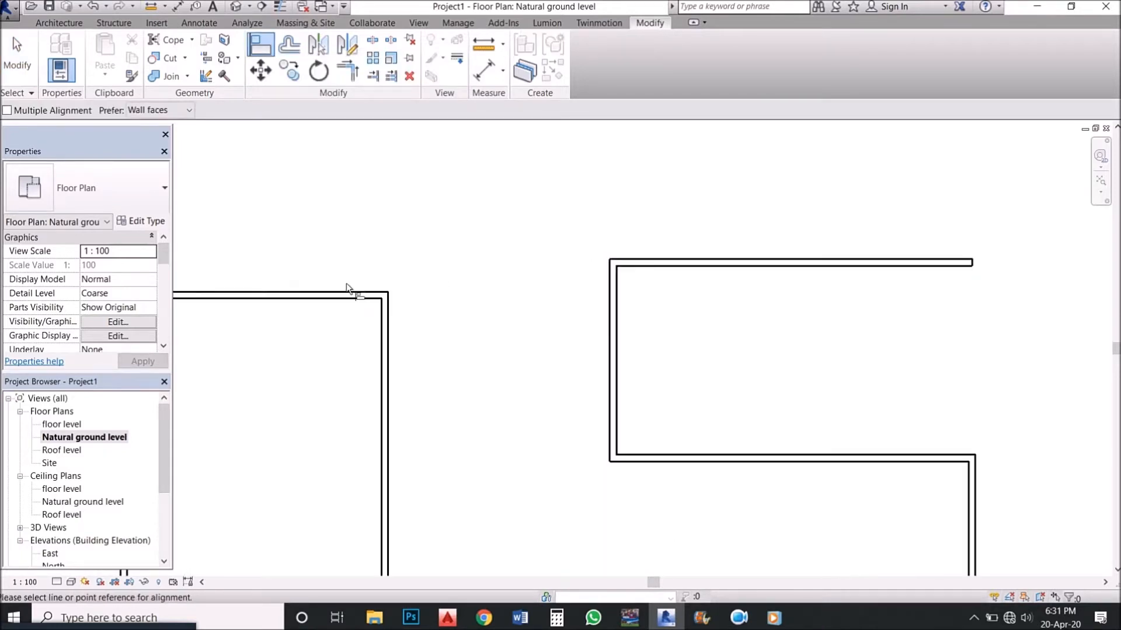
{"action": "left_click", "coordinate": [769, 252]}
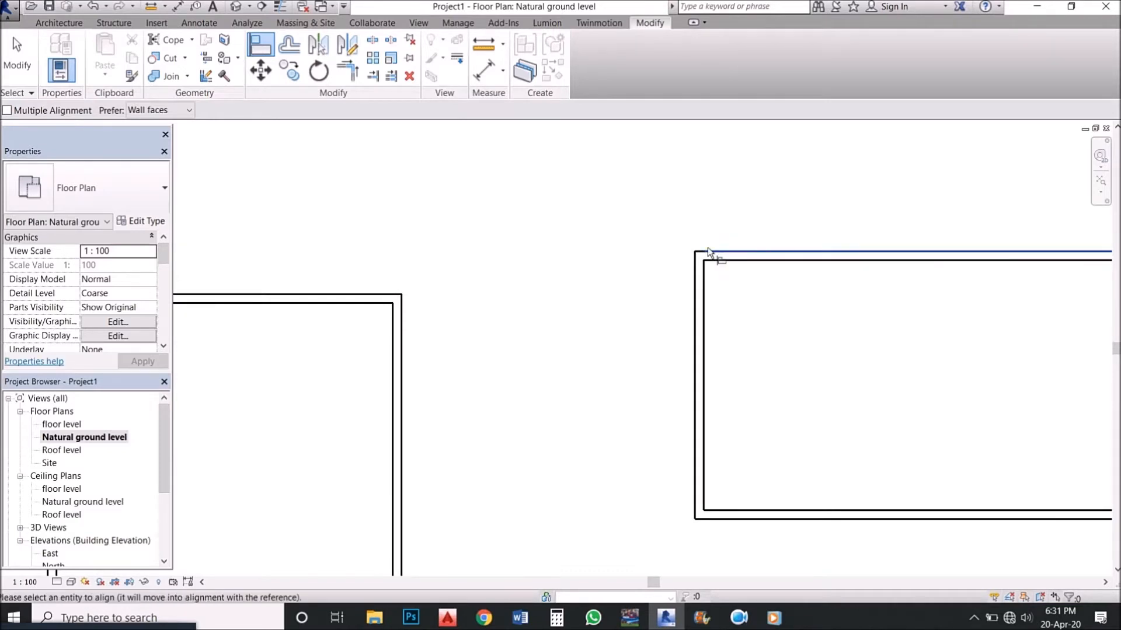
{"action": "left_click", "coordinate": [339, 293]}
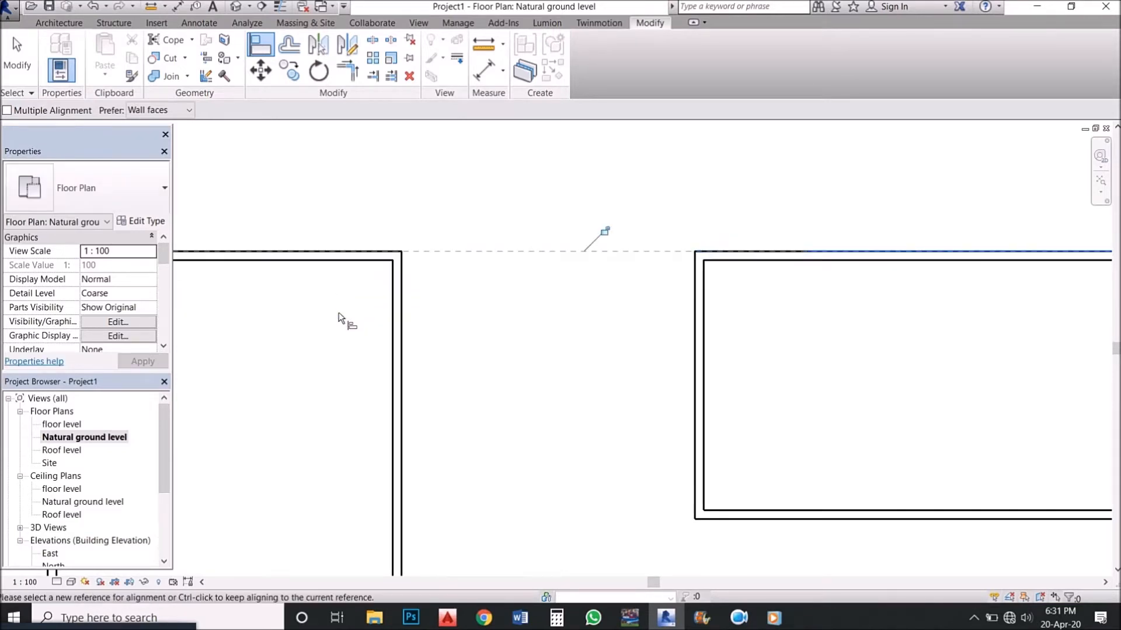
{"action": "key", "text": "ctrl+z"}
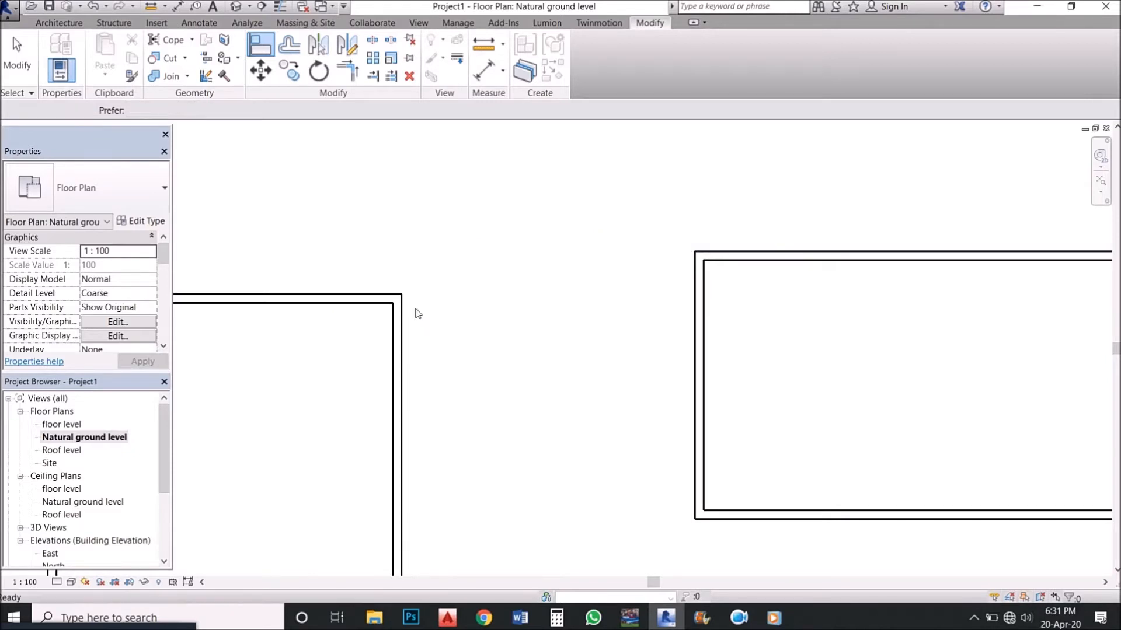
Align the upper-left wall's outer face with the inner face of the upper-right wall.
{"action": "key", "text": "a"}
{"action": "key", "text": "l"}
{"action": "left_click", "coordinate": [750, 262]}
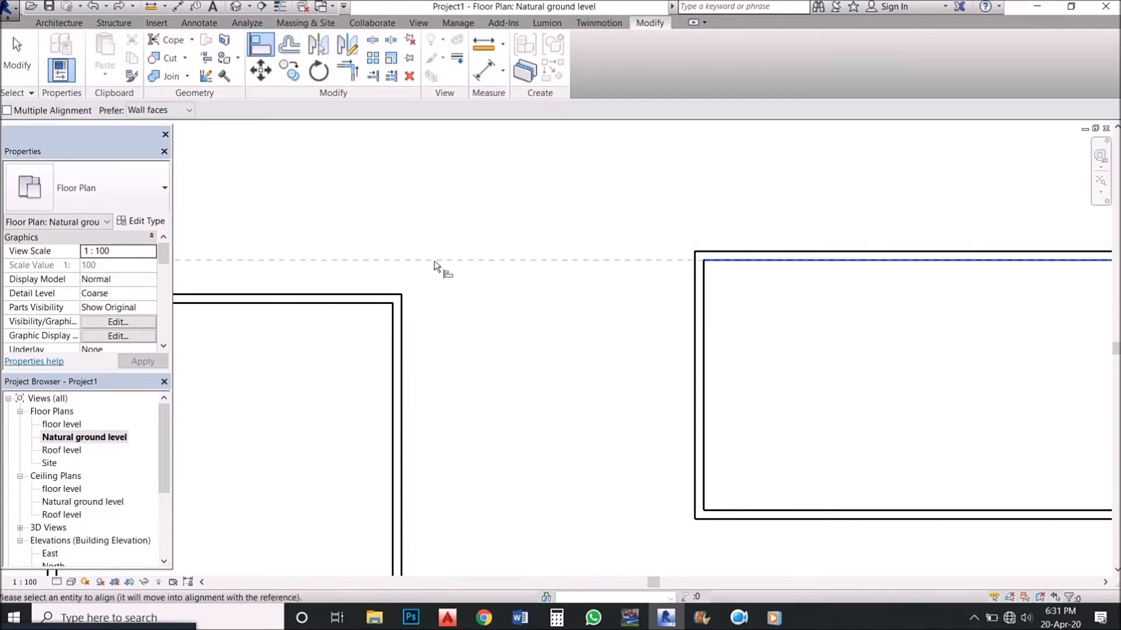
{"action": "left_click", "coordinate": [352, 295]}
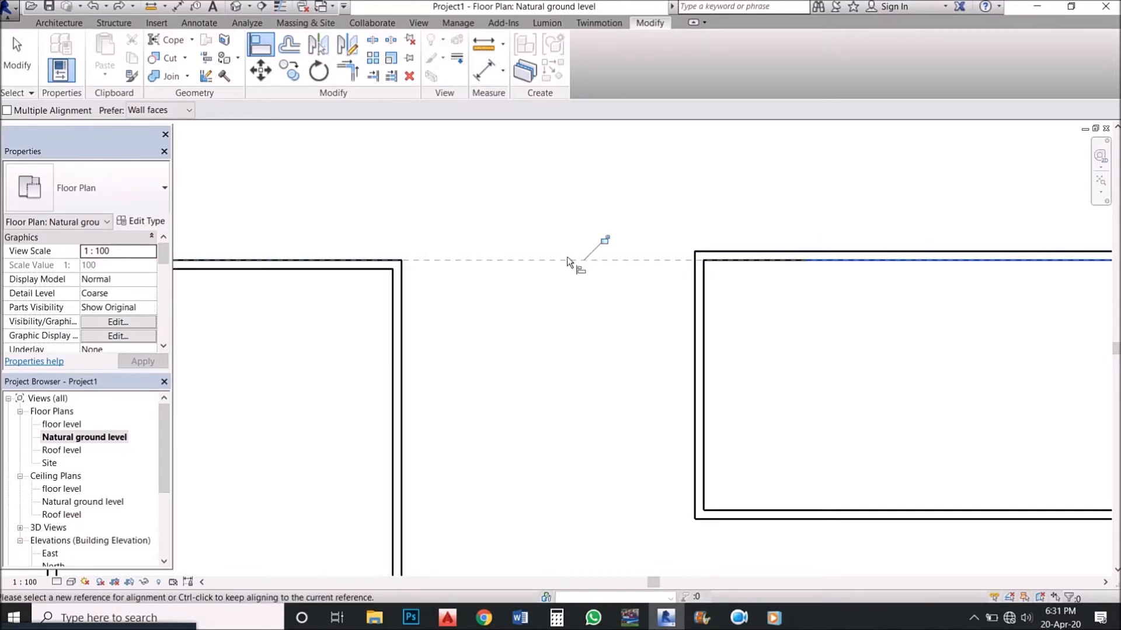
Align the upper-left wall's outer face with the outer face of the upper-right wall.
{"action": "left_click", "coordinate": [715, 252]}
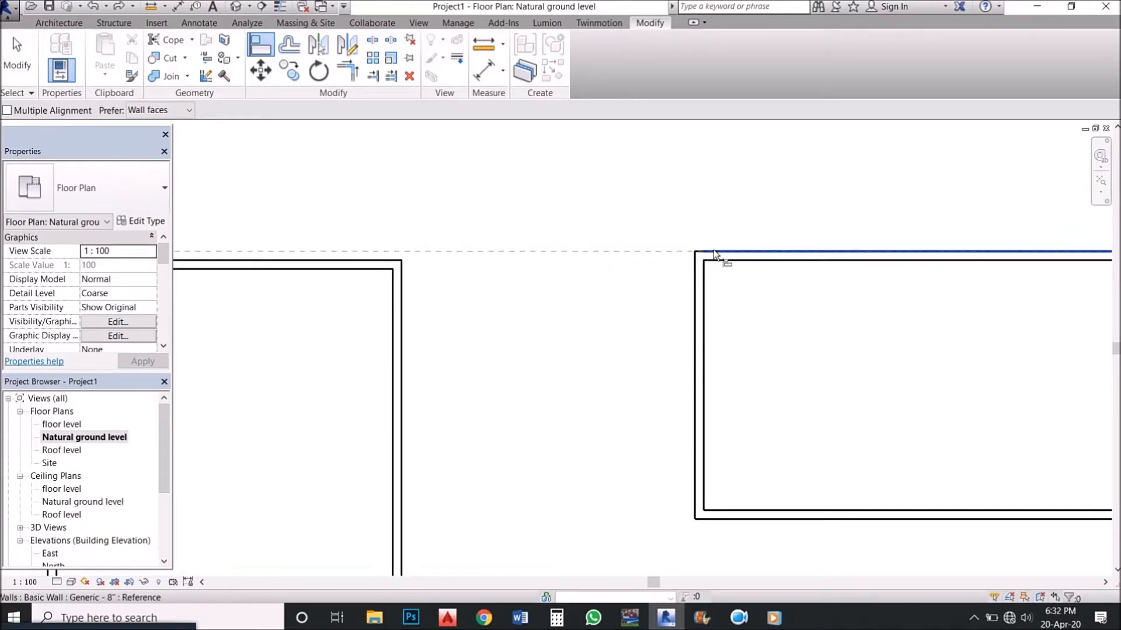
{"action": "left_click", "coordinate": [329, 263]}
{"action": "scroll", "coordinate": [535, 258], "scroll_direction": "down", "scroll_amount": 3}
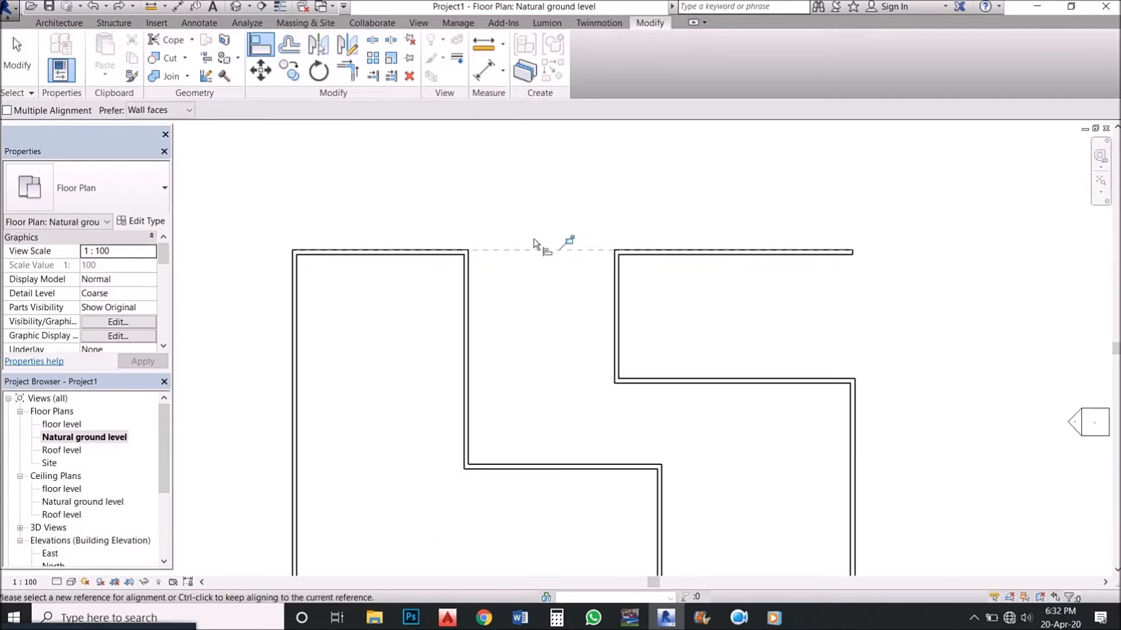
Offset copies of the left wing's right-hand vertical wall and the adjoining horizontal wall by 3000 mm, leftward and downward respectively.
{"action": "scroll", "coordinate": [537, 251], "scroll_direction": "up", "scroll_amount": 3}
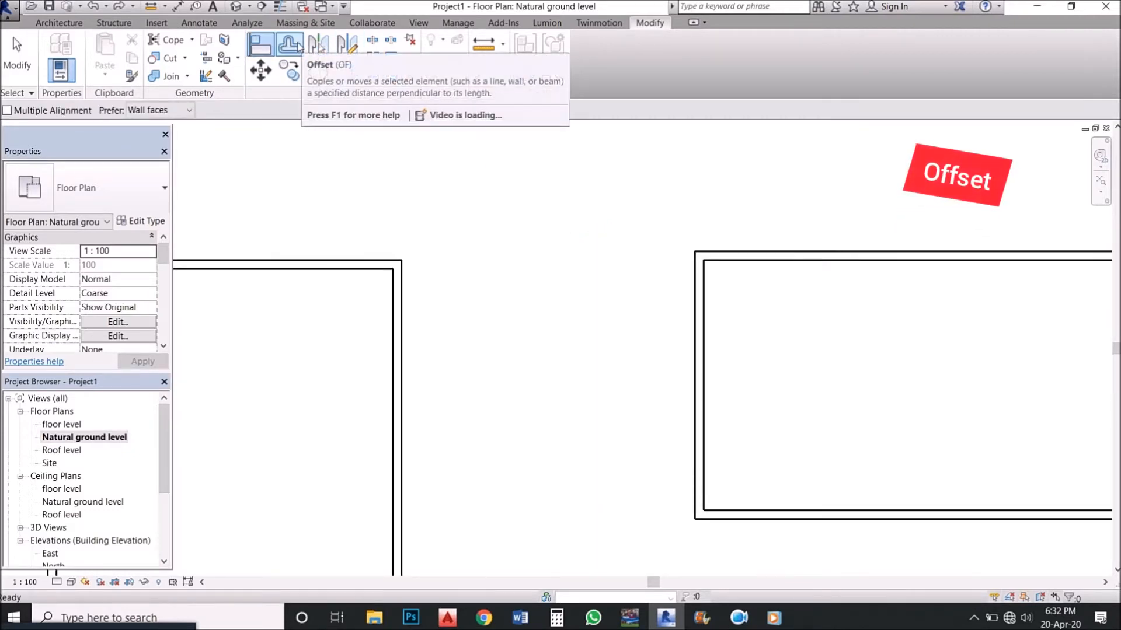
{"action": "left_click", "coordinate": [297, 44]}
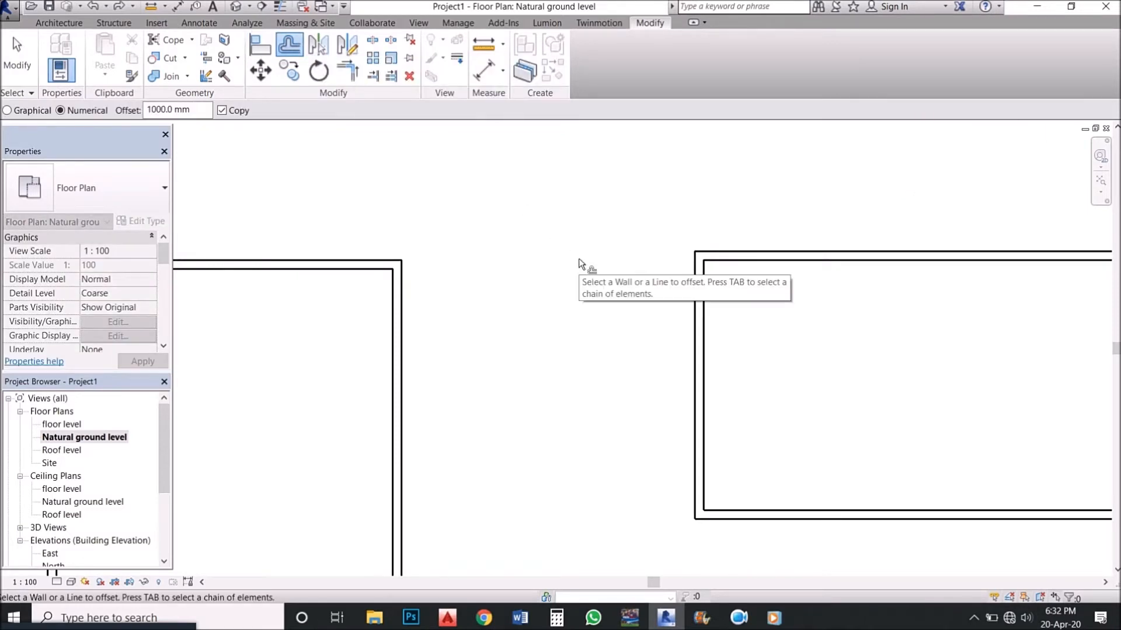
{"action": "scroll", "coordinate": [552, 239], "scroll_direction": "down", "scroll_amount": 1}
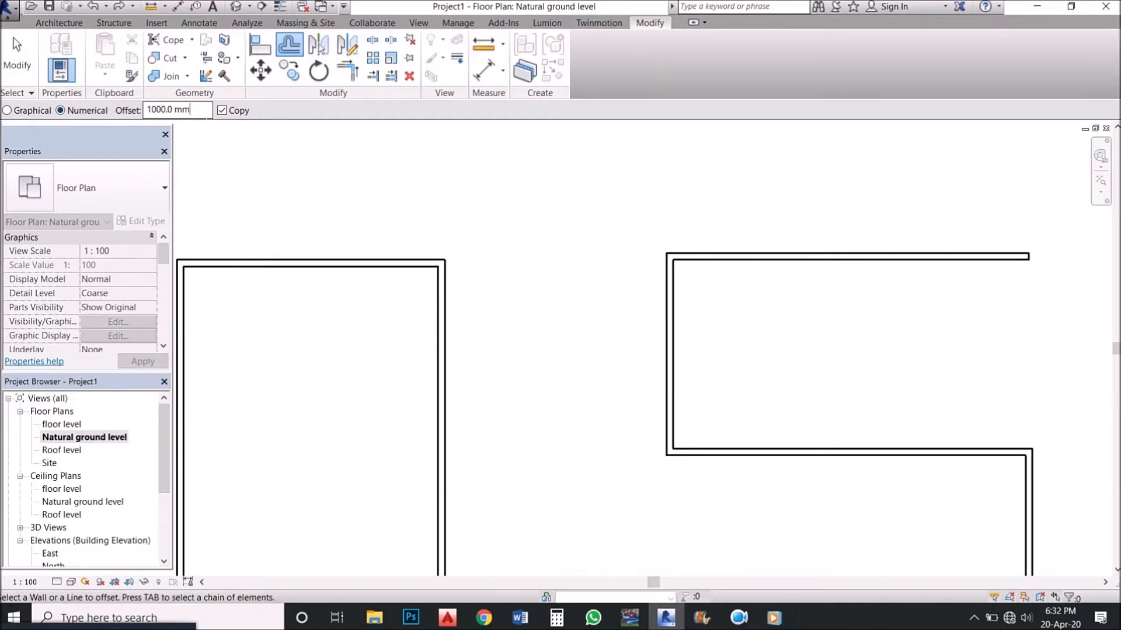
{"action": "left_click_drag", "start_coordinate": [198, 111], "coordinate": [151, 111]}
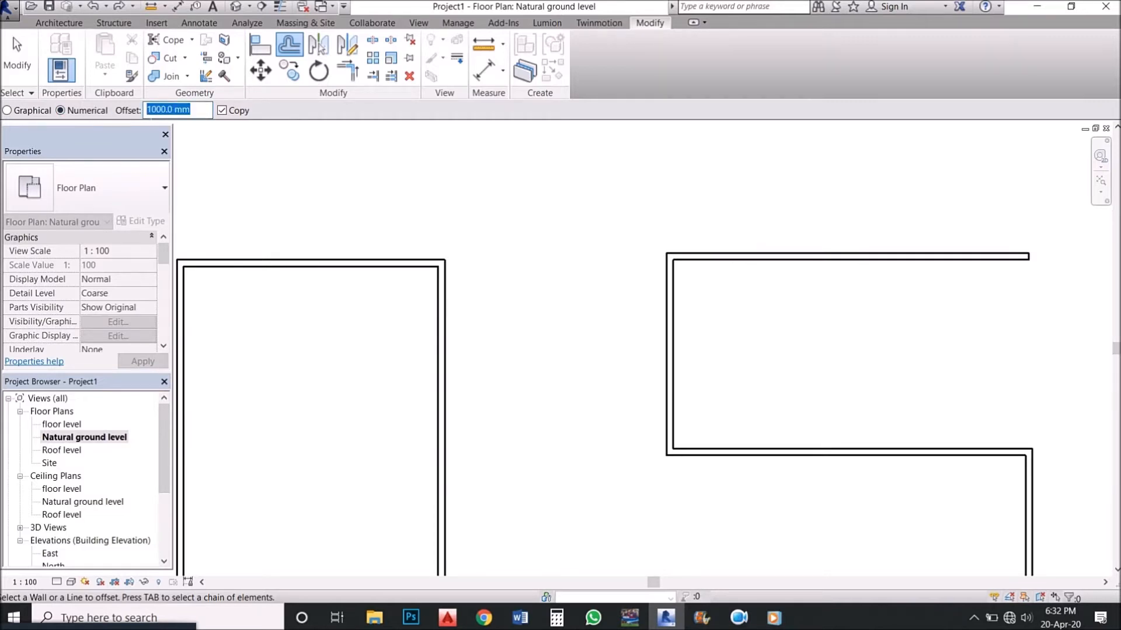
{"action": "type", "text": "1"}
{"action": "scroll", "coordinate": [455, 260], "scroll_direction": "down", "scroll_amount": 2}
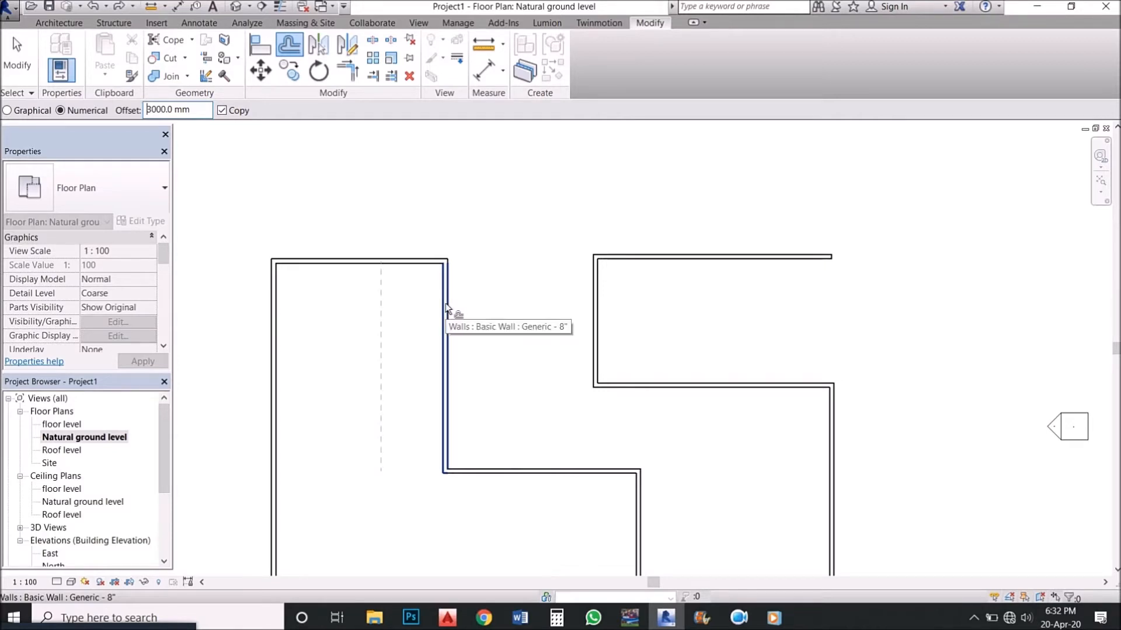
{"action": "left_click", "coordinate": [447, 307]}
{"action": "scroll", "coordinate": [451, 322], "scroll_direction": "down", "scroll_amount": 3}
{"action": "scroll", "coordinate": [473, 338], "scroll_direction": "up", "scroll_amount": 3}
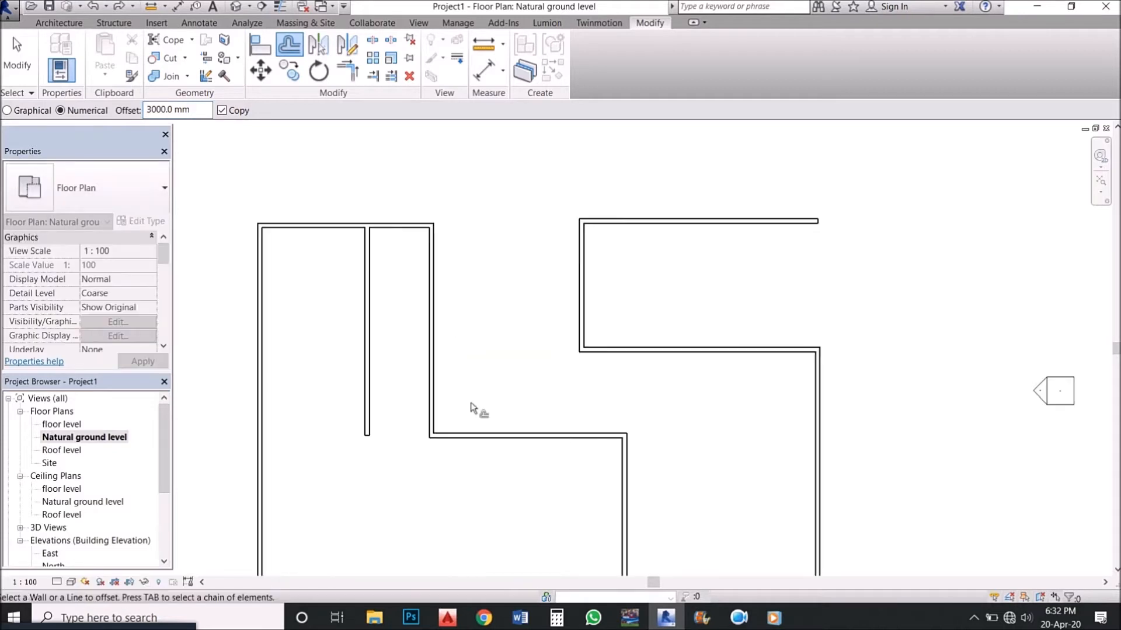
{"action": "left_click", "coordinate": [457, 437]}
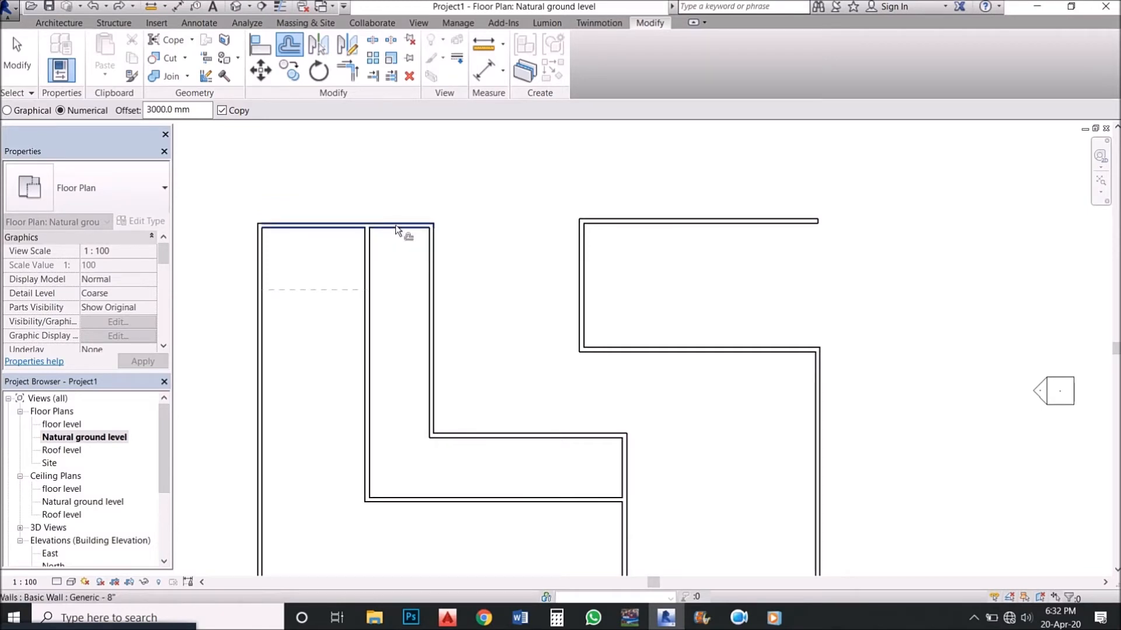
Offset a copy of the right wing's upper horizontal wall 3000 mm upward.
{"action": "left_click", "coordinate": [595, 223]}
{"action": "scroll", "coordinate": [392, 212], "scroll_direction": "down", "scroll_amount": 2}
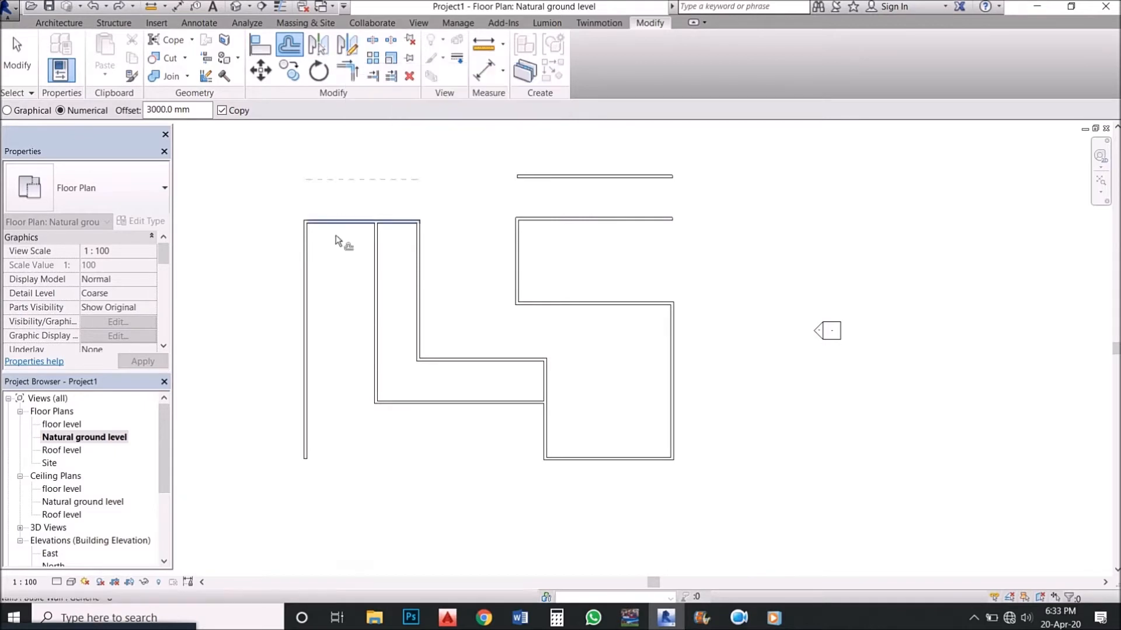
{"action": "scroll", "coordinate": [338, 242], "scroll_direction": "up", "scroll_amount": 1}
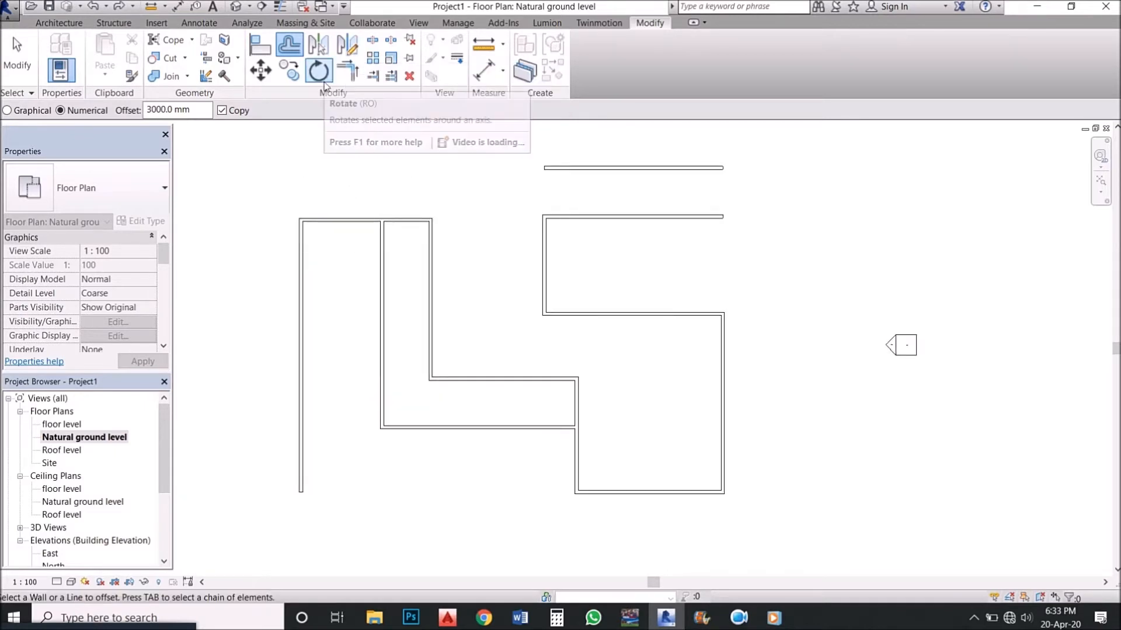
{"action": "key", "text": "Escape"}
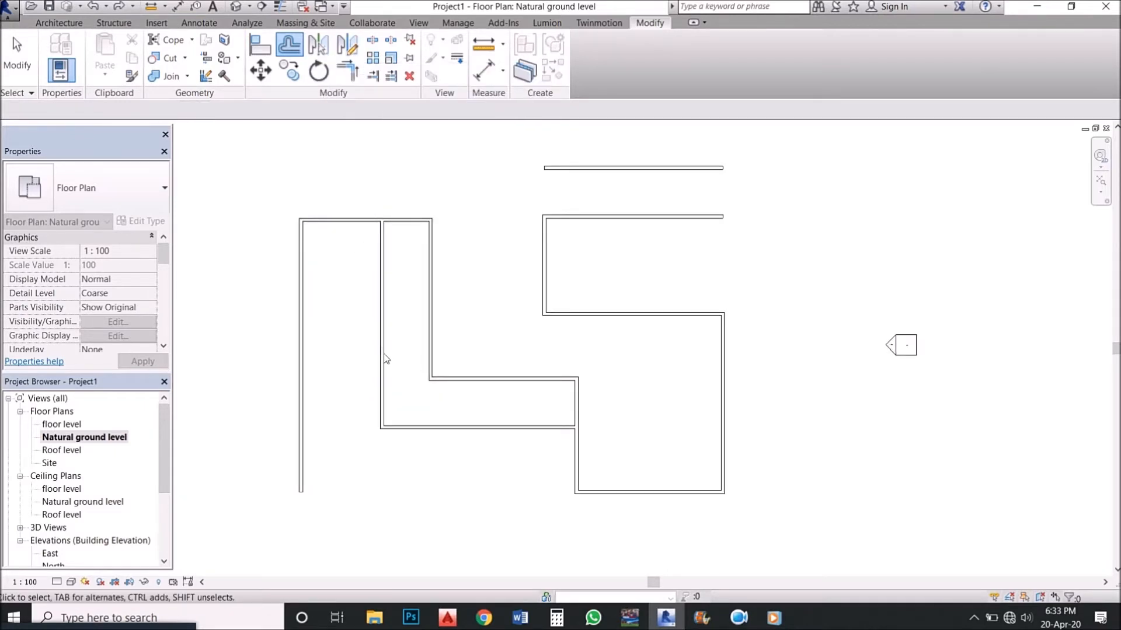
Try mirroring the detached wall above the right wing about the wing's upper horizontal wall, and undo it.
{"action": "scroll", "coordinate": [347, 260], "scroll_direction": "up", "scroll_amount": 1}
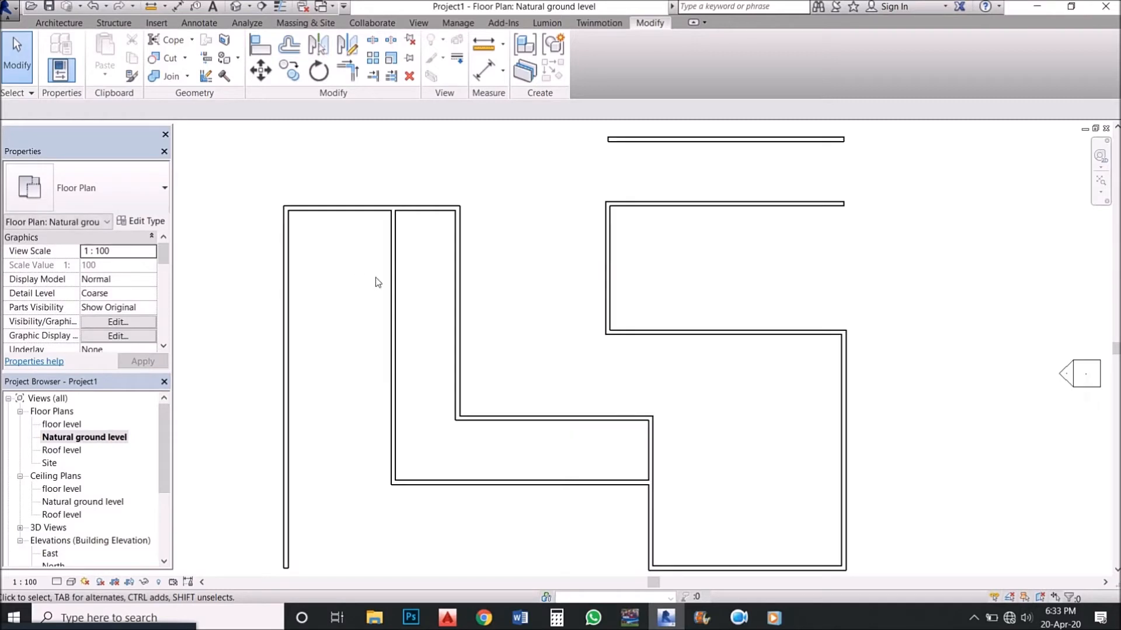
{"action": "scroll", "coordinate": [376, 278], "scroll_direction": "down", "scroll_amount": 2}
{"action": "scroll", "coordinate": [650, 352], "scroll_direction": "up", "scroll_amount": 1}
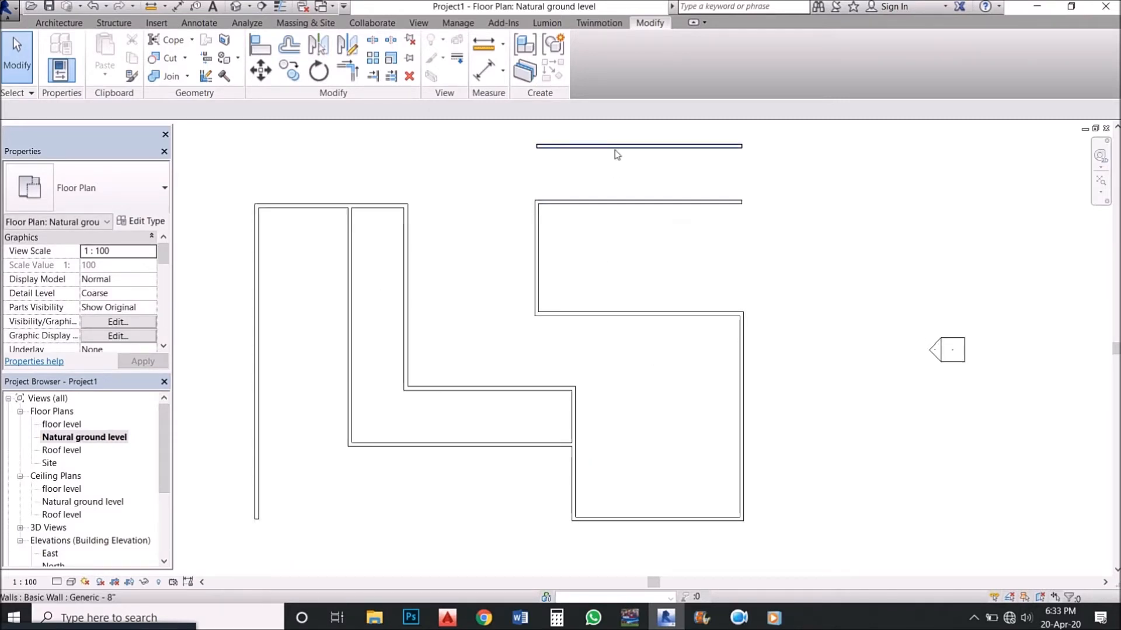
{"action": "scroll", "coordinate": [558, 330], "scroll_direction": "down", "scroll_amount": 1}
{"action": "scroll", "coordinate": [636, 135], "scroll_direction": "up", "scroll_amount": 2}
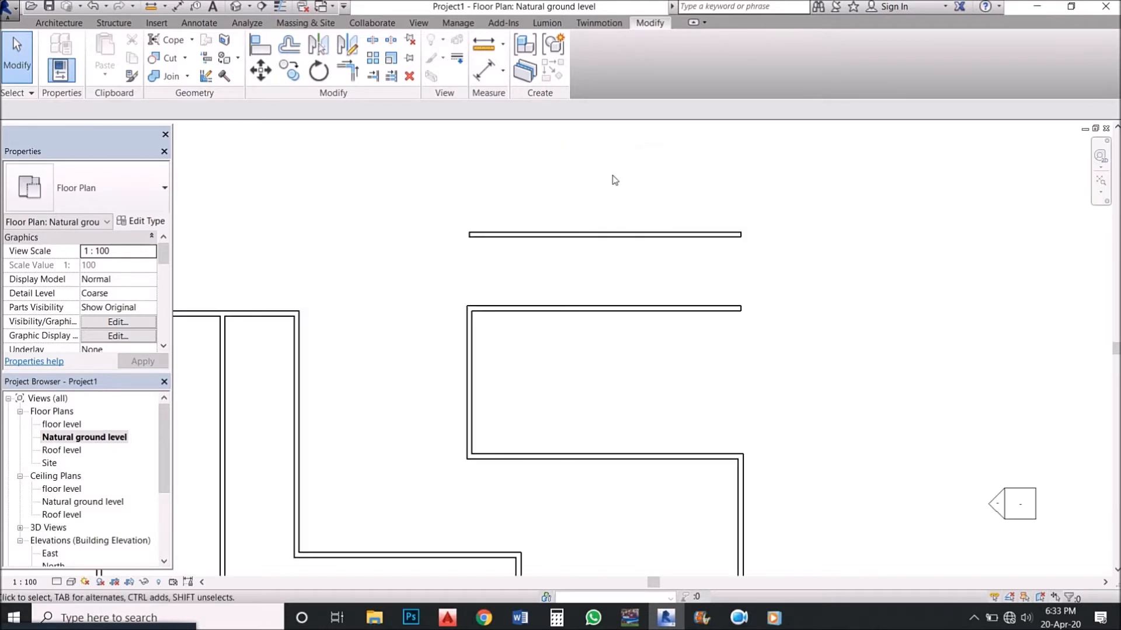
{"action": "left_click", "coordinate": [566, 235]}
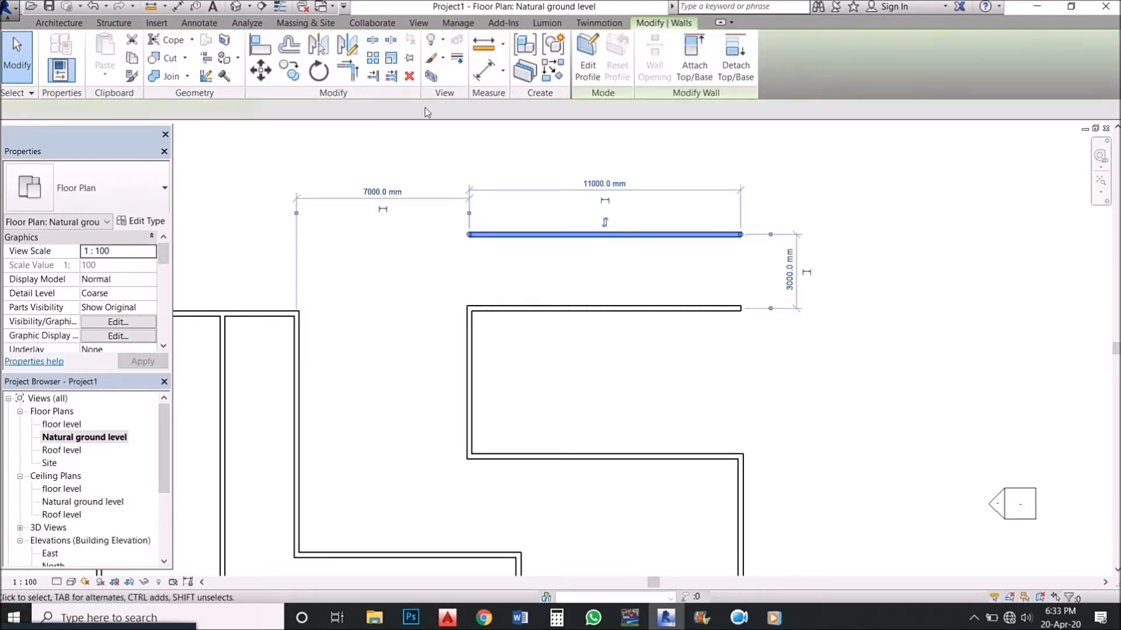
{"action": "left_click", "coordinate": [319, 51]}
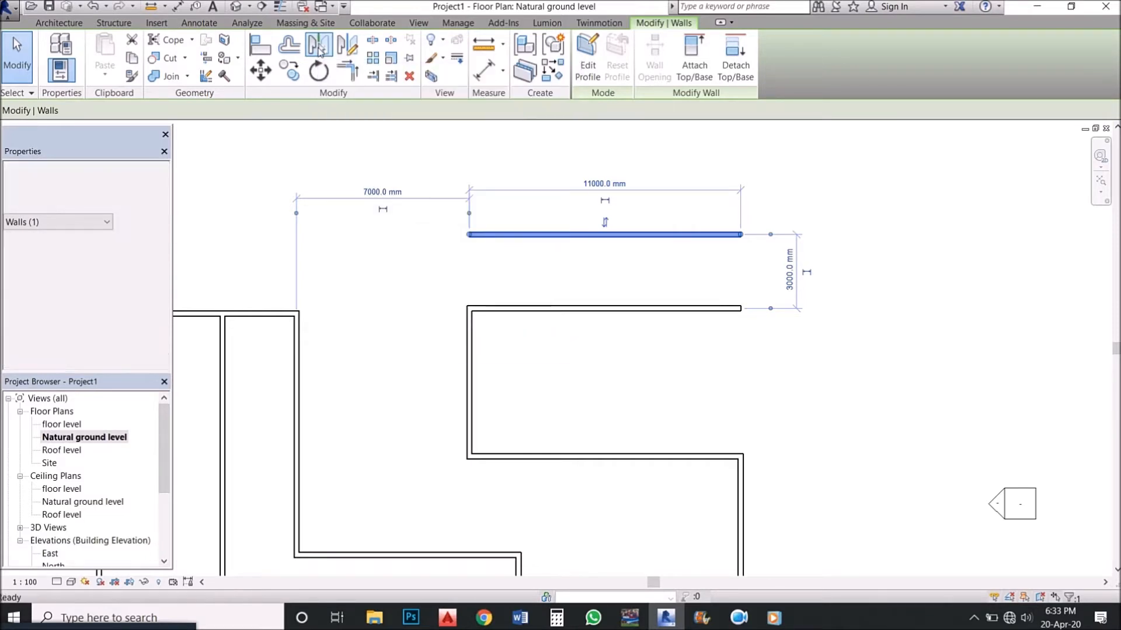
{"action": "left_click", "coordinate": [533, 305]}
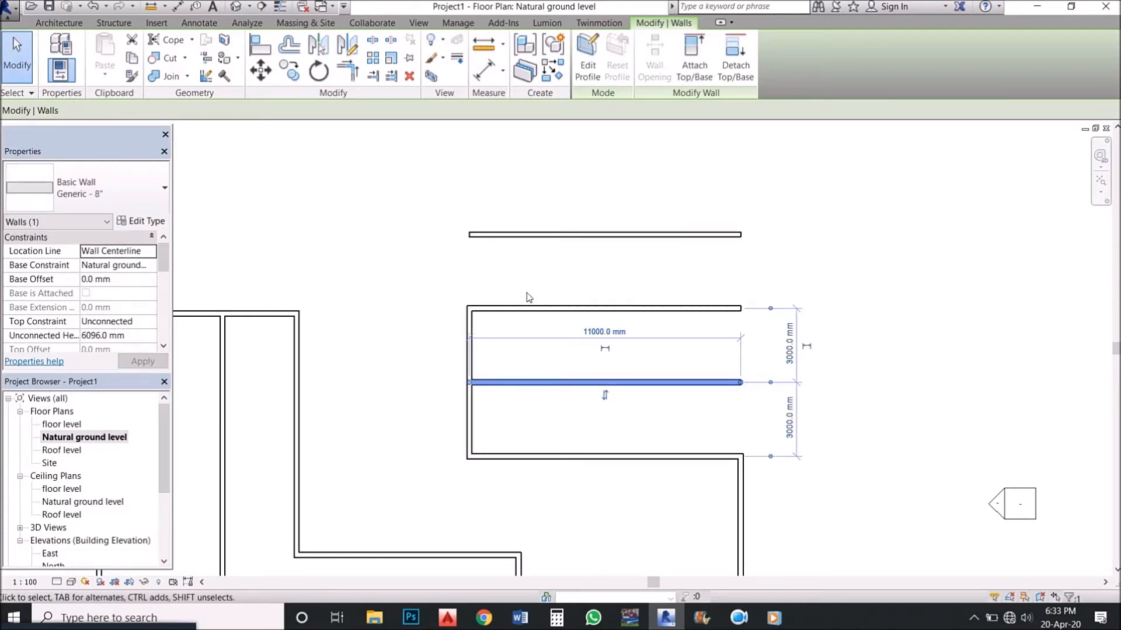
{"action": "left_click", "coordinate": [529, 298]}
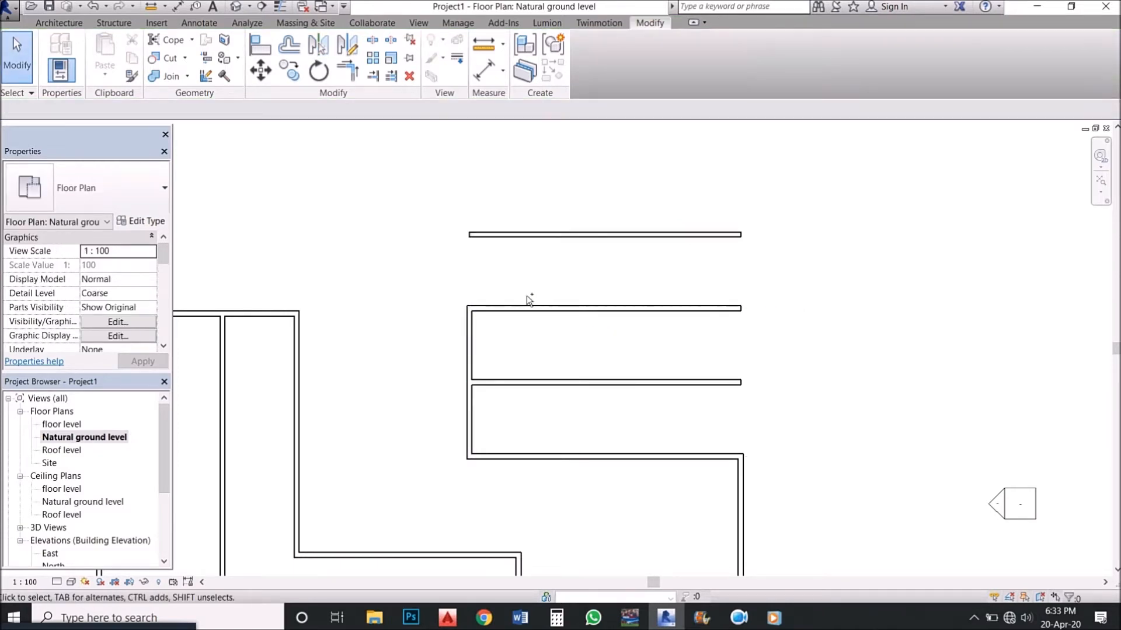
Mirror a copy of the right wing's upper horizontal wall about the detached wall above it.
{"action": "left_click", "coordinate": [527, 309]}
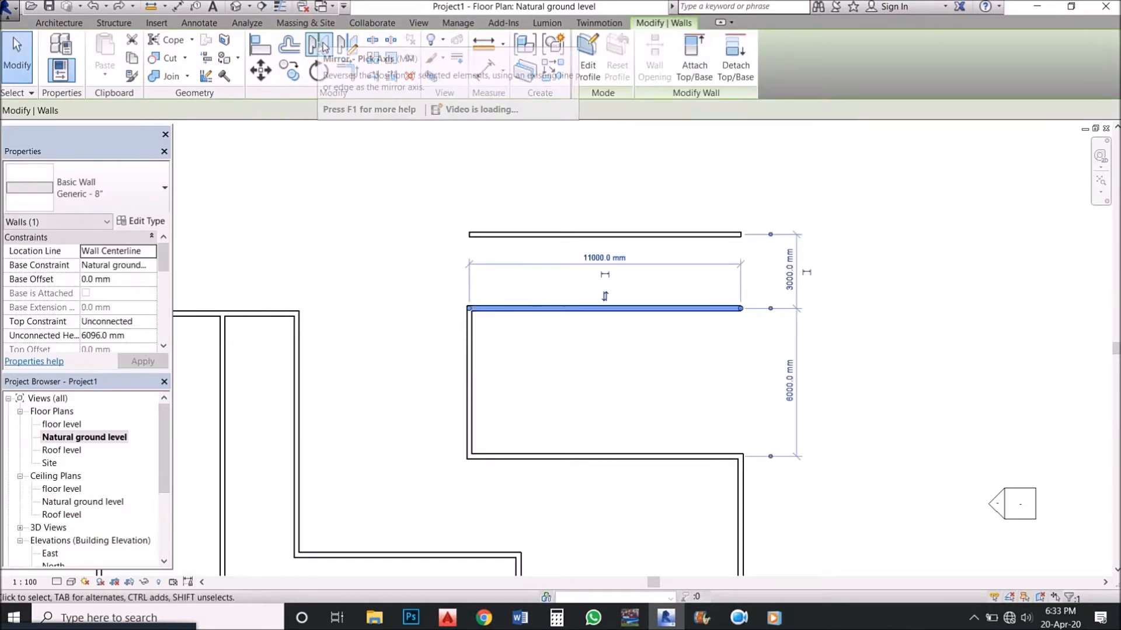
{"action": "left_click", "coordinate": [318, 45]}
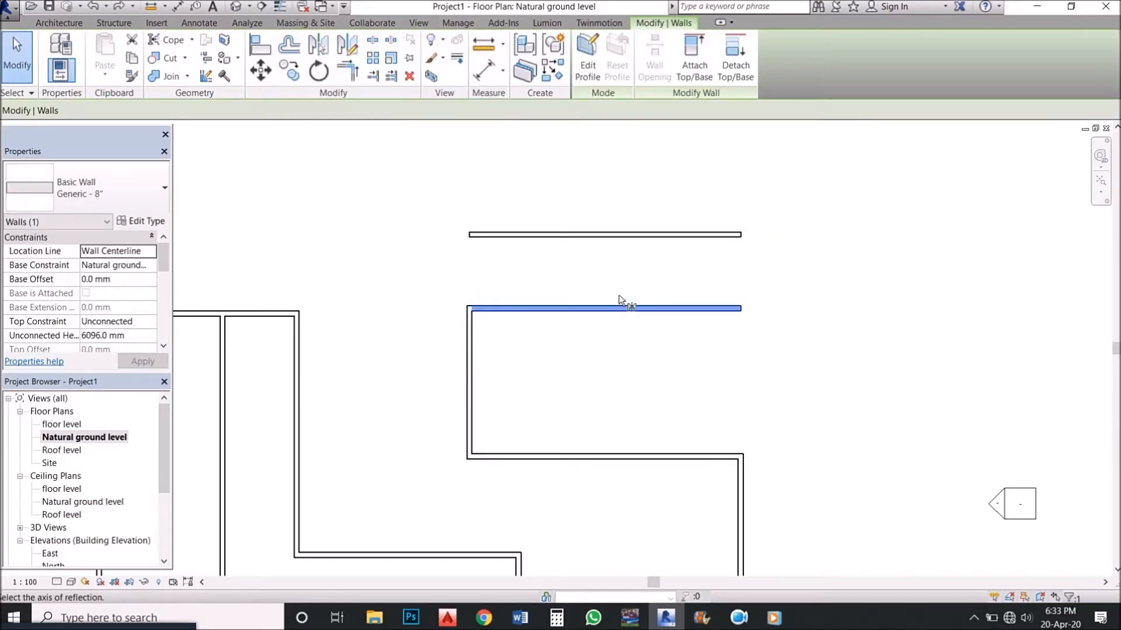
{"action": "left_click", "coordinate": [541, 241]}
{"action": "scroll", "coordinate": [534, 291], "scroll_direction": "down", "scroll_amount": 2}
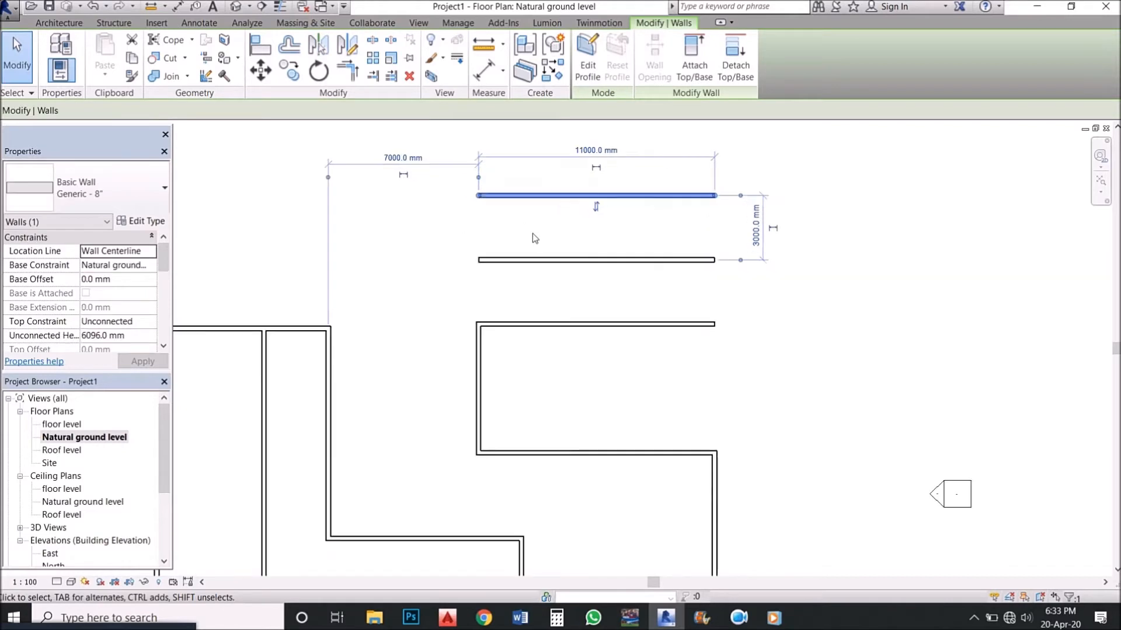
{"action": "left_click", "coordinate": [533, 233]}
{"action": "scroll", "coordinate": [532, 232], "scroll_direction": "up", "scroll_amount": 1}
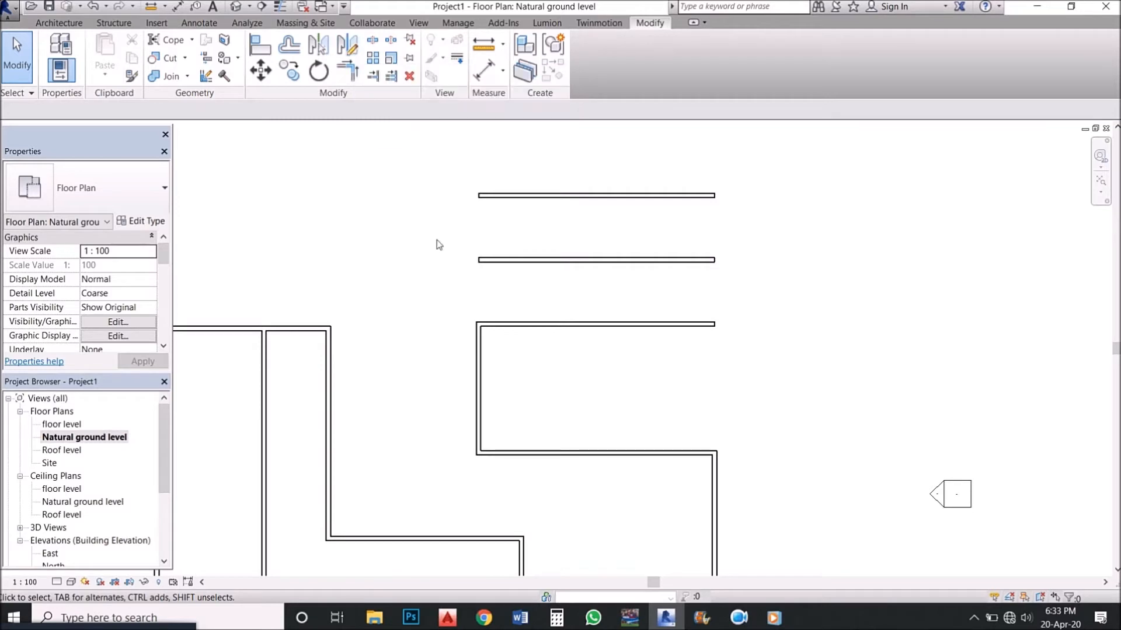
Mirror a copy of the right wing's upper horizontal wall about a drawn horizontal axis, placing the copy about 3400 mm below the original.
{"action": "left_click", "coordinate": [524, 324]}
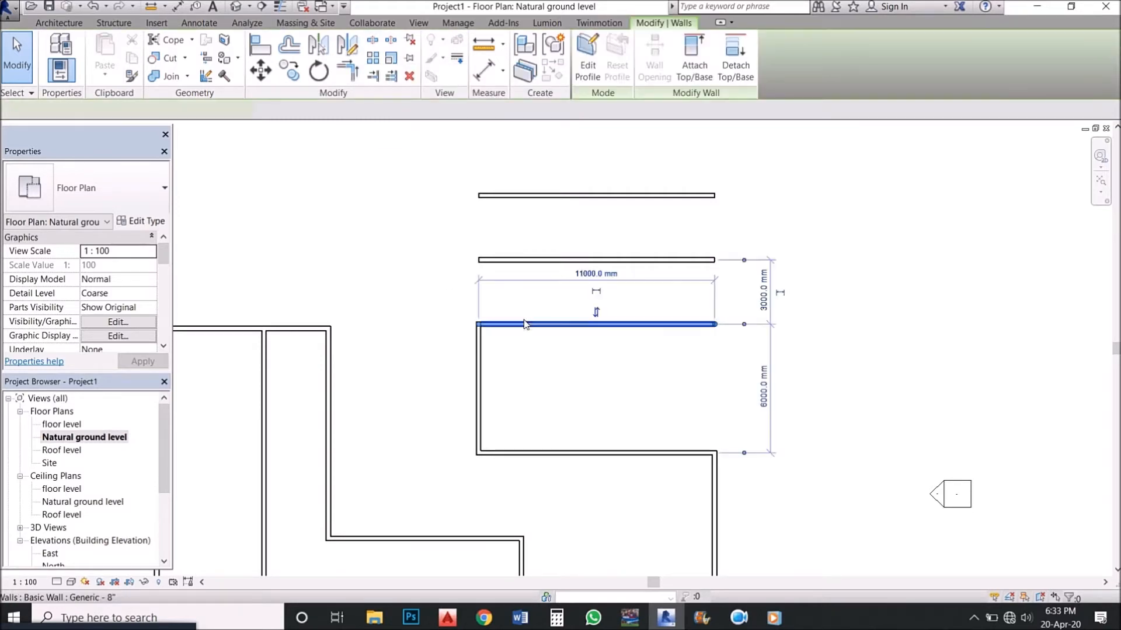
{"action": "left_click", "coordinate": [356, 67]}
{"action": "left_click", "coordinate": [481, 360]}
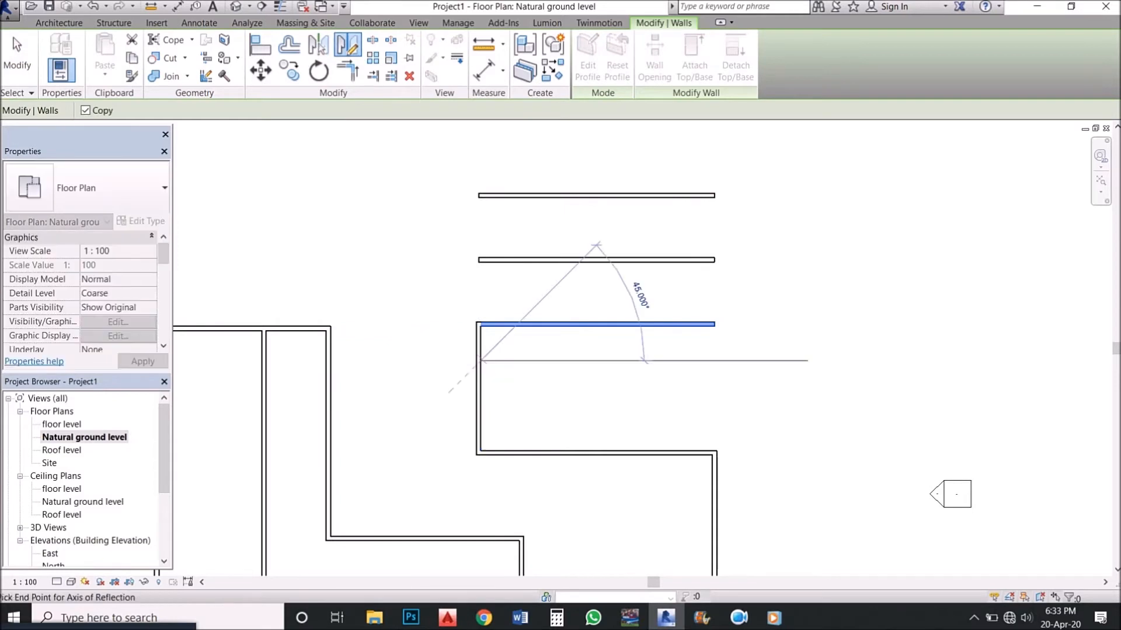
{"action": "left_click", "coordinate": [563, 361]}
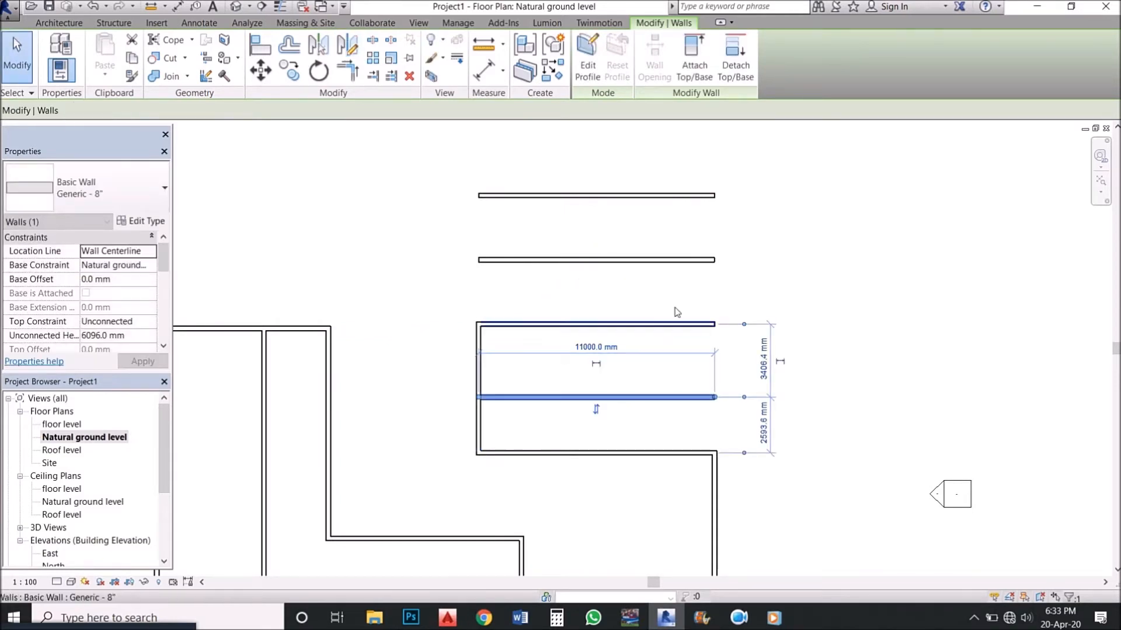
{"action": "key", "text": "Escape"}
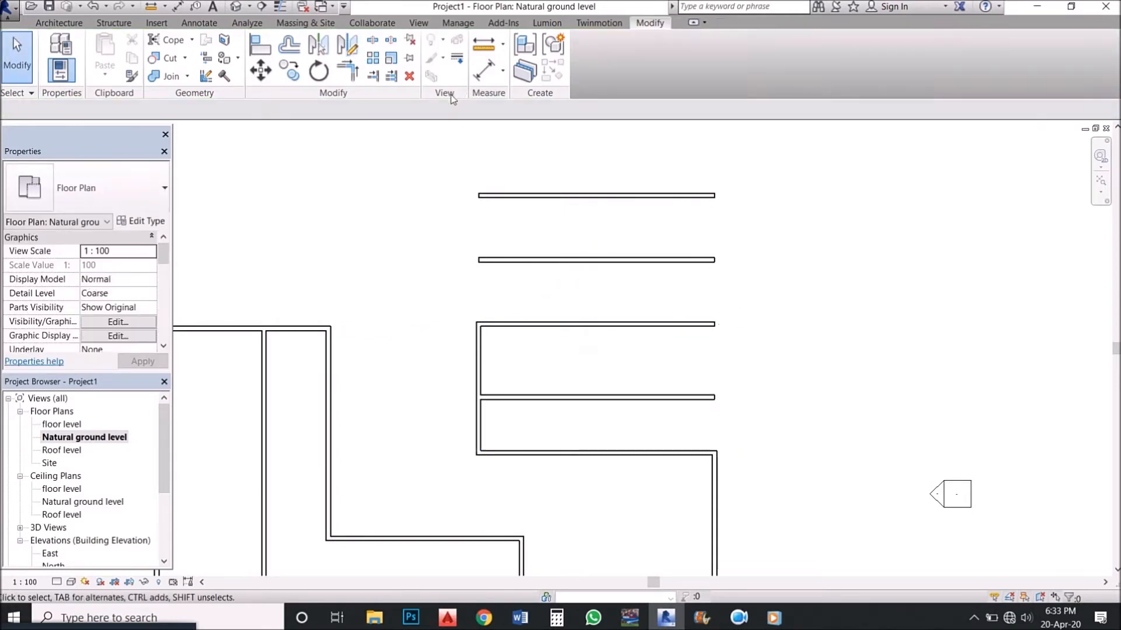
Split the left wing's right-hand vertical wall at three points and the adjoining lower horizontal wall near its middle.
{"action": "left_click", "coordinate": [372, 41]}
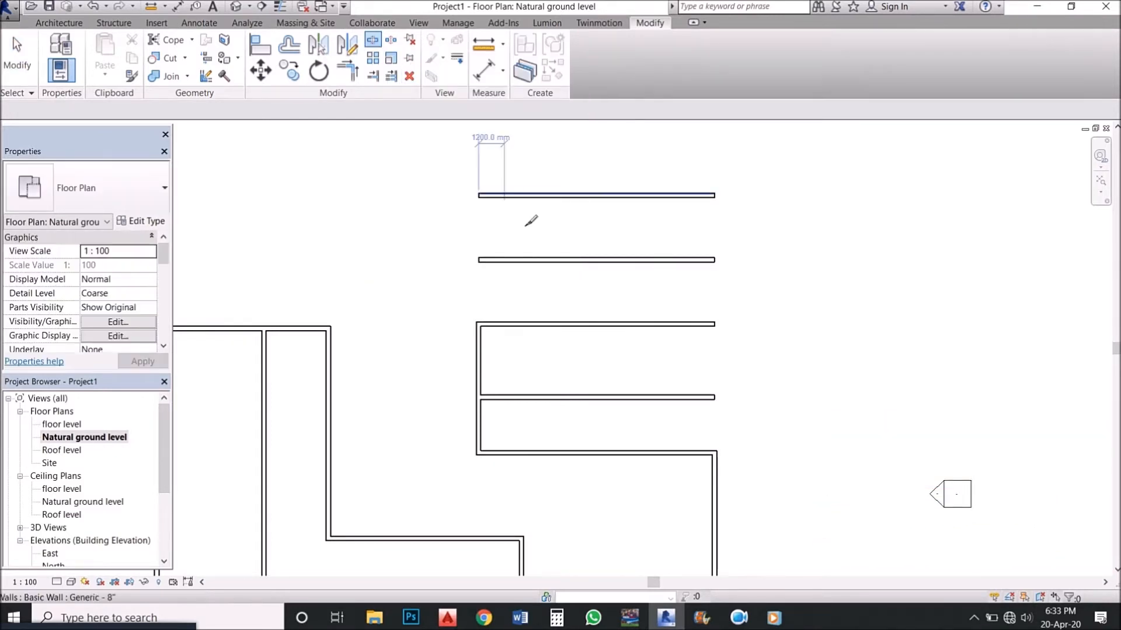
{"action": "scroll", "coordinate": [522, 216], "scroll_direction": "down", "scroll_amount": 2}
{"action": "scroll", "coordinate": [382, 327], "scroll_direction": "up", "scroll_amount": 2}
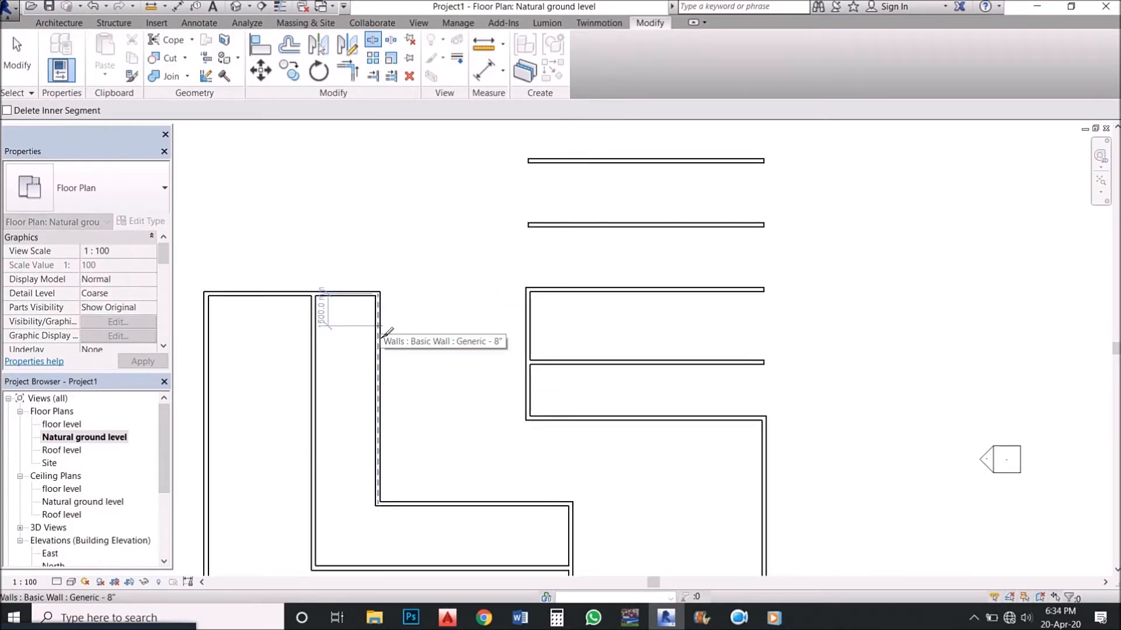
{"action": "left_click", "coordinate": [380, 330]}
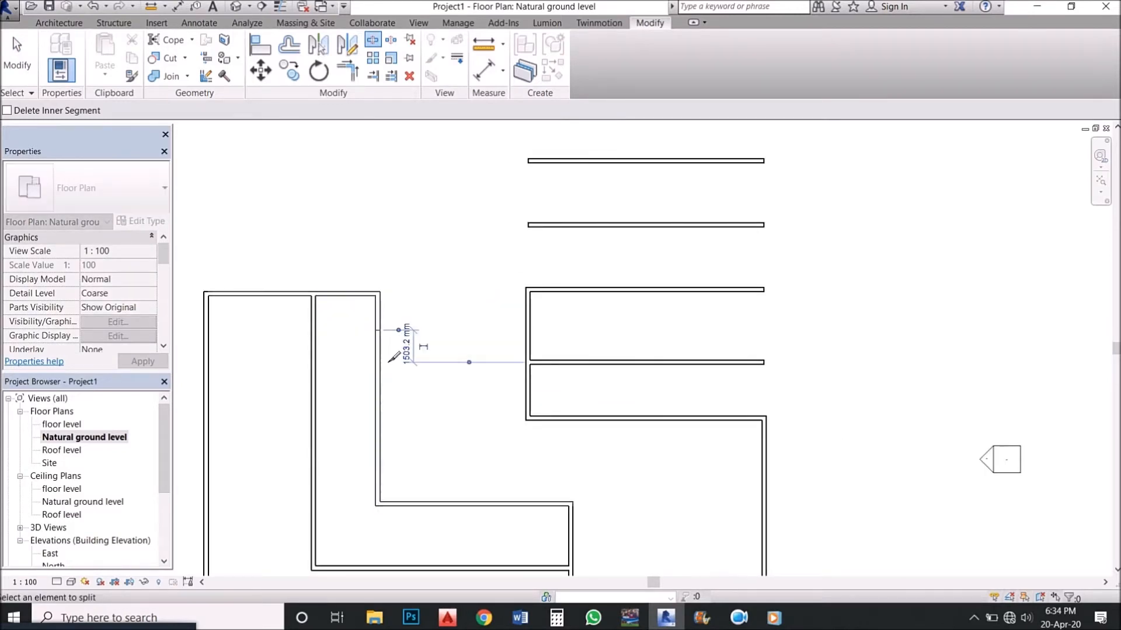
{"action": "left_click", "coordinate": [381, 402]}
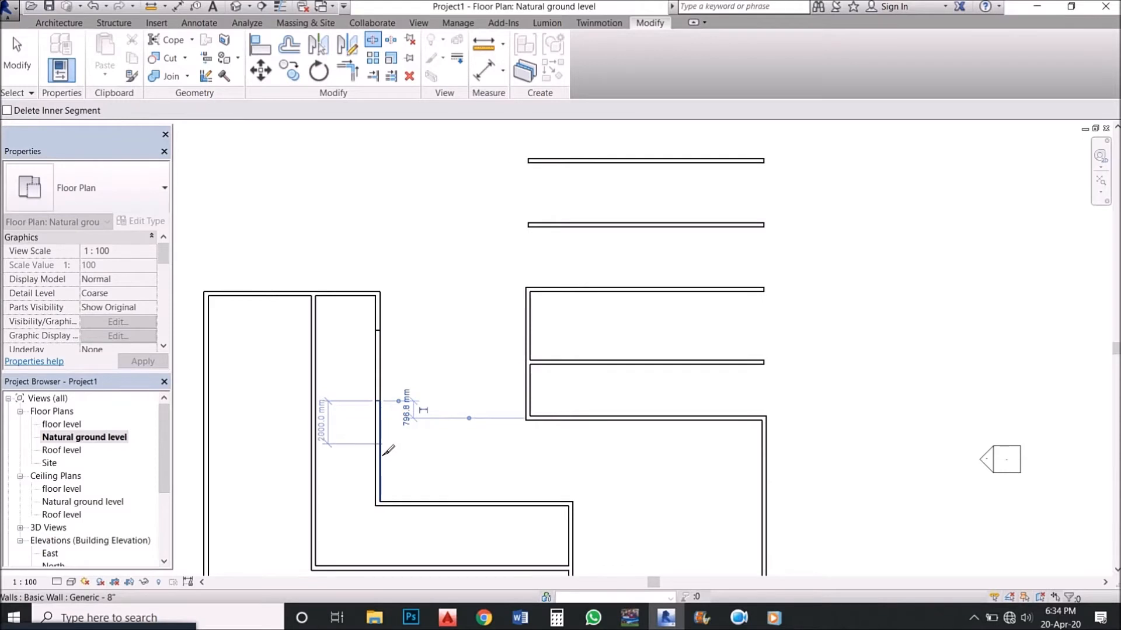
{"action": "left_click", "coordinate": [383, 459]}
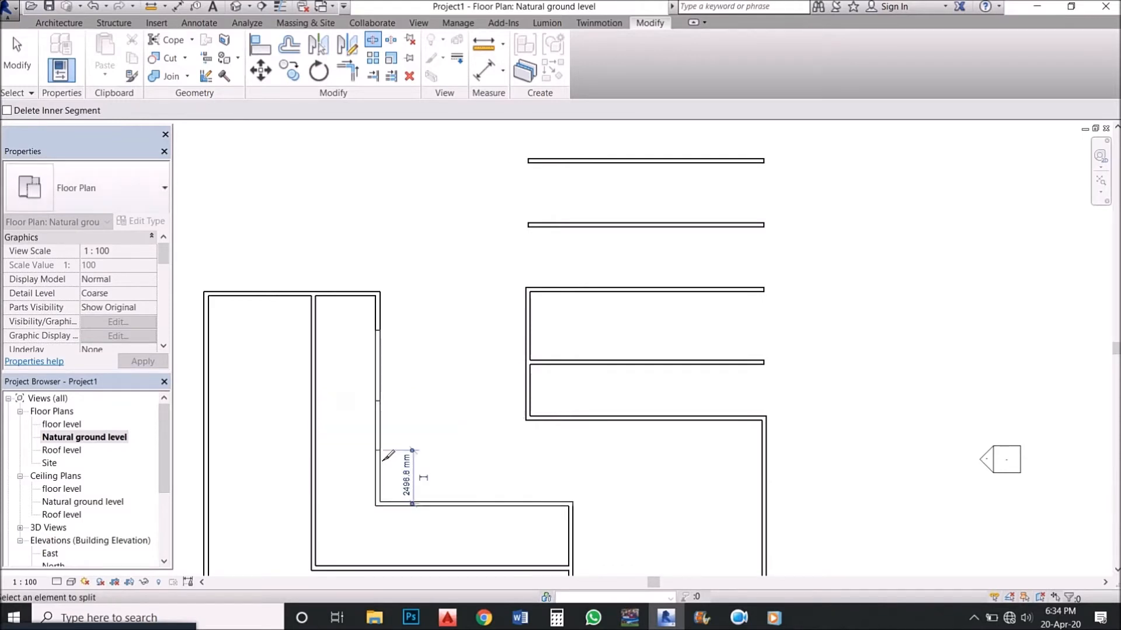
{"action": "left_click", "coordinate": [468, 505]}
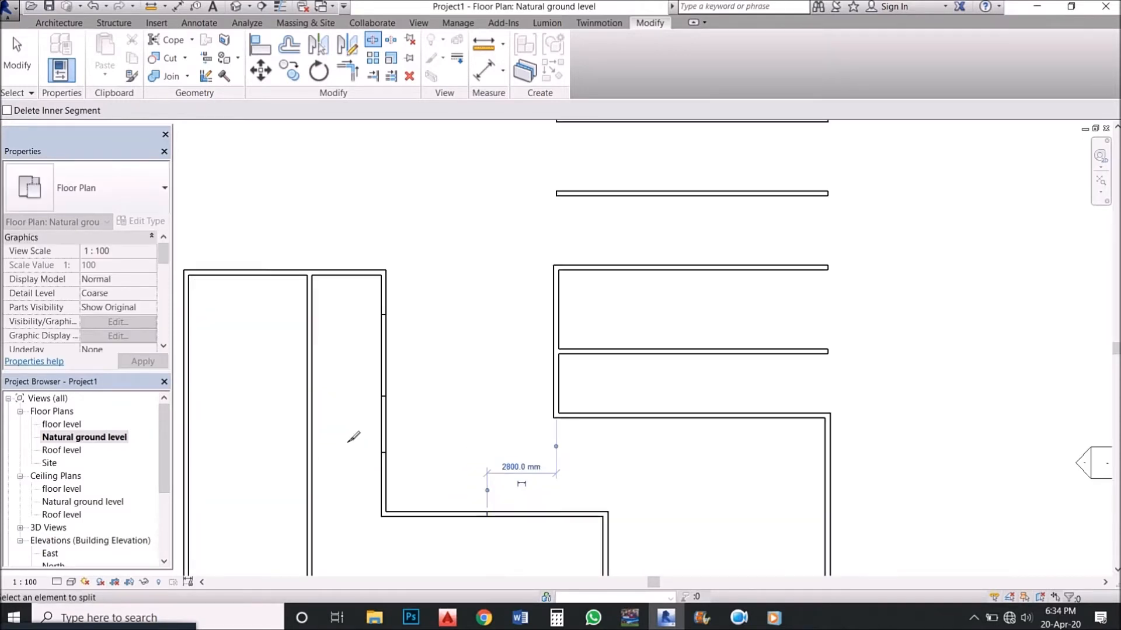
{"action": "scroll", "coordinate": [350, 439], "scroll_direction": "up", "scroll_amount": 2}
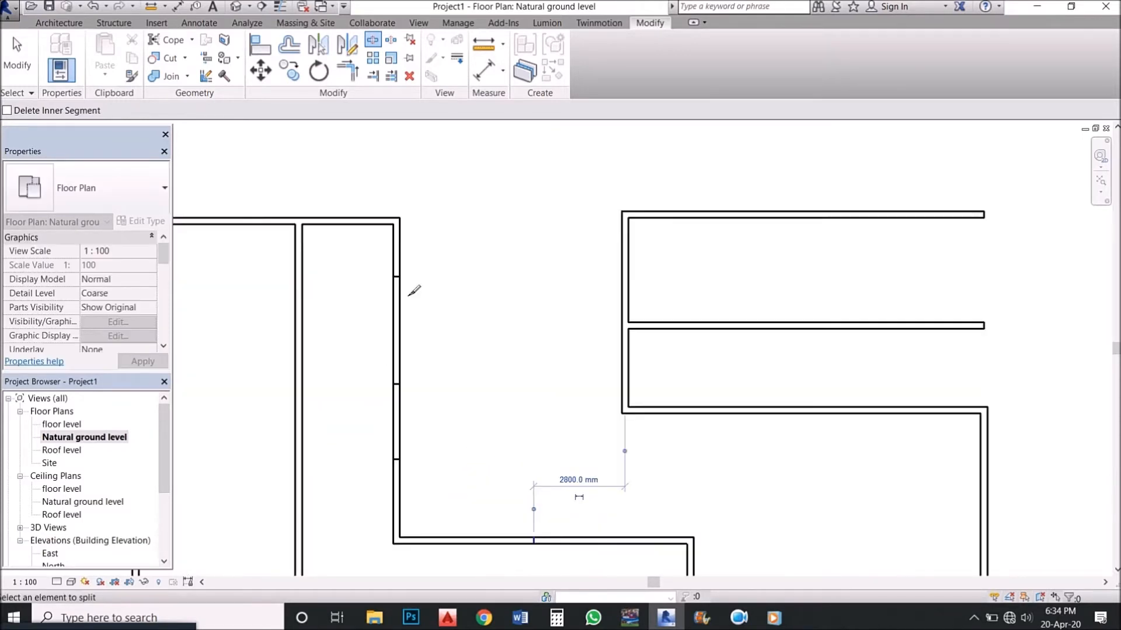
Split the left wing's upper wall near its right-hand corner, leaving a 25.4 mm joint gap.
{"action": "left_click", "coordinate": [391, 39]}
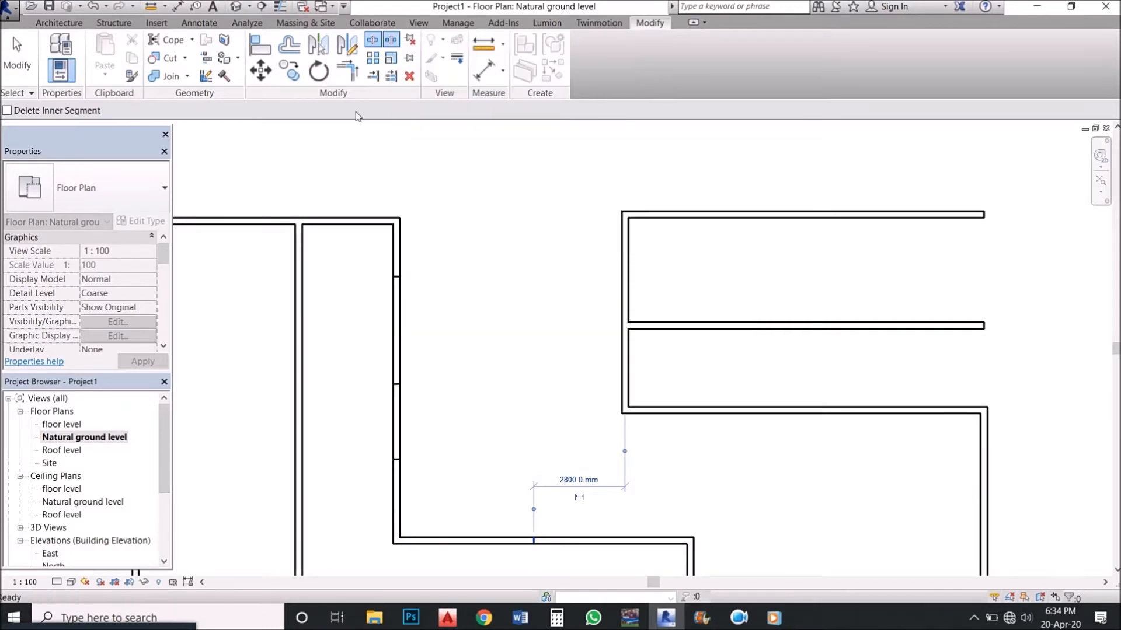
{"action": "scroll", "coordinate": [333, 208], "scroll_direction": "up", "scroll_amount": 3}
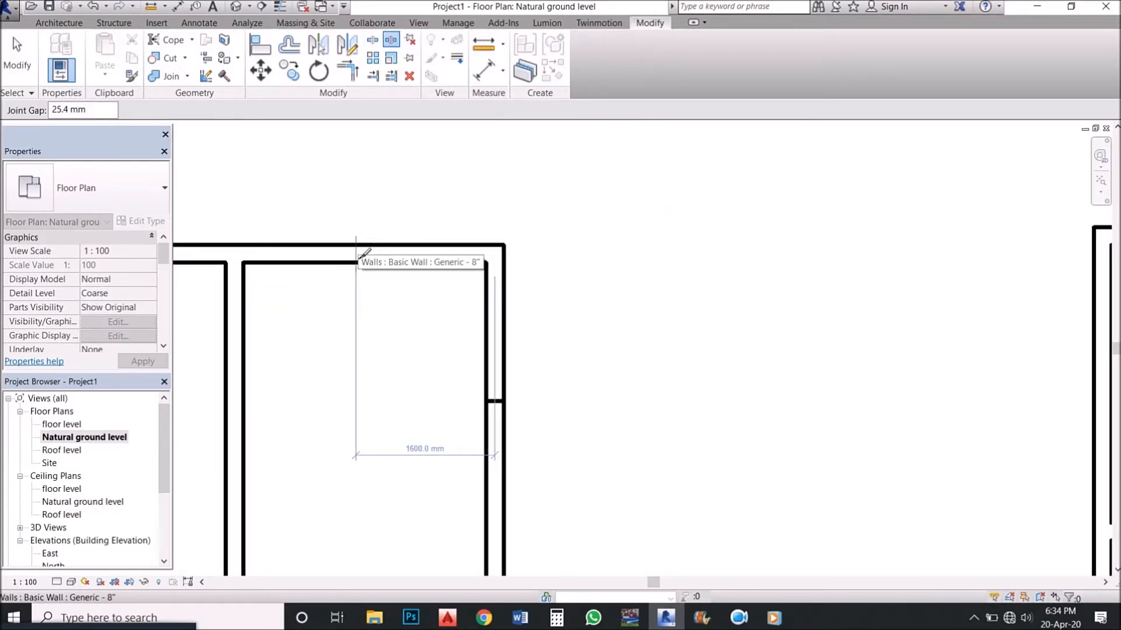
{"action": "left_click", "coordinate": [362, 253]}
{"action": "scroll", "coordinate": [362, 251], "scroll_direction": "up", "scroll_amount": 5}
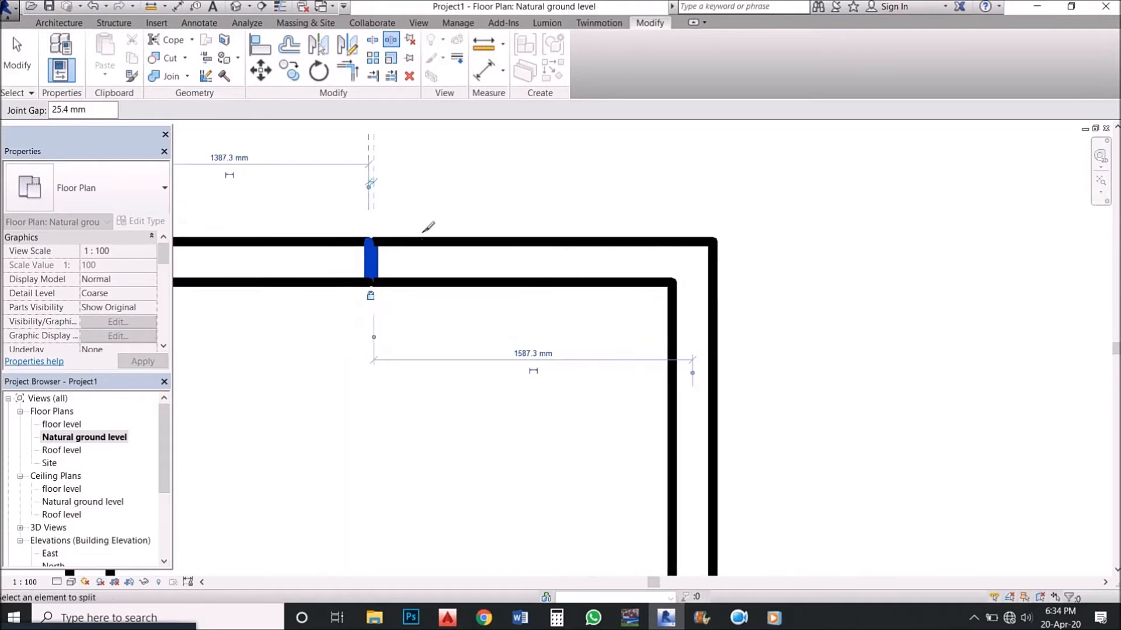
{"action": "scroll", "coordinate": [373, 260], "scroll_direction": "up", "scroll_amount": 5}
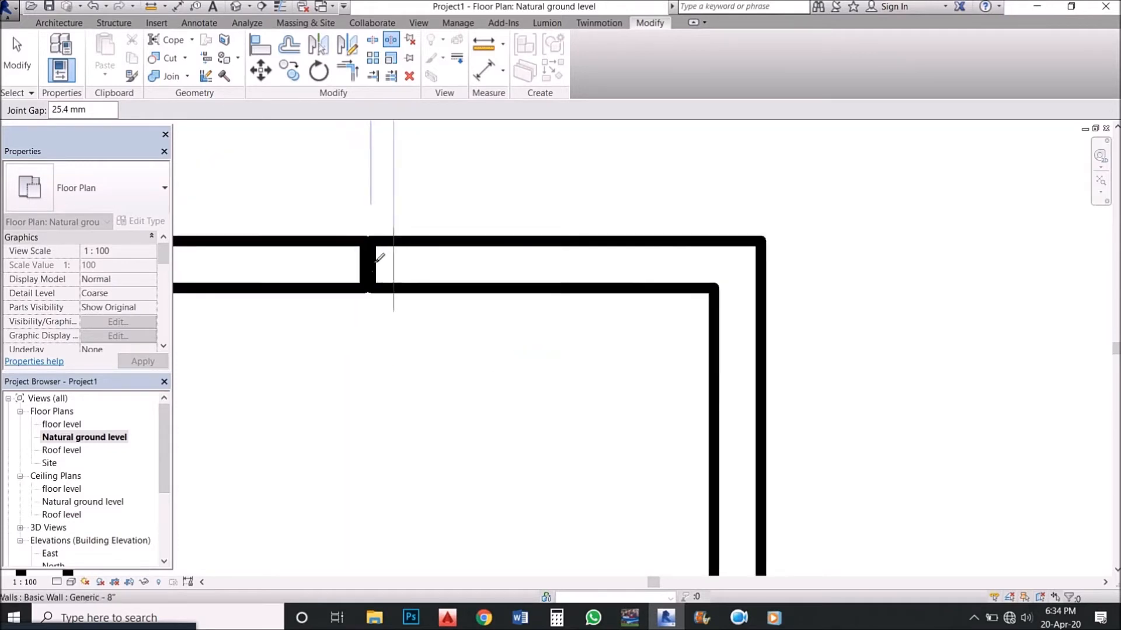
{"action": "scroll", "coordinate": [400, 316], "scroll_direction": "down", "scroll_amount": 4}
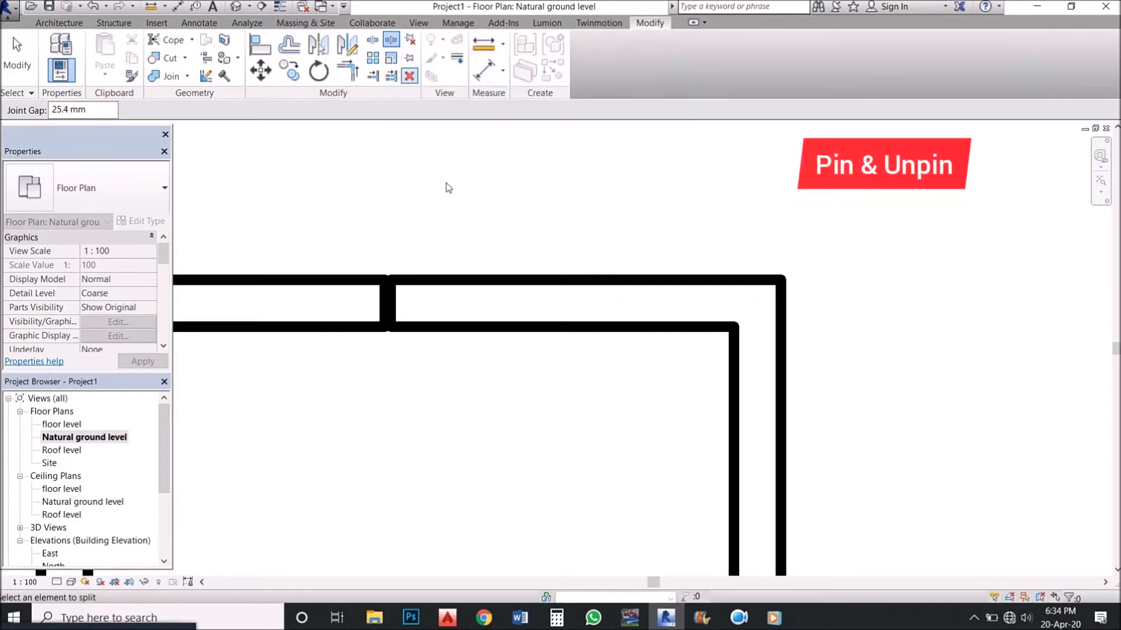
{"action": "scroll", "coordinate": [467, 305], "scroll_direction": "down", "scroll_amount": 3}
{"action": "scroll", "coordinate": [470, 306], "scroll_direction": "down", "scroll_amount": 2}
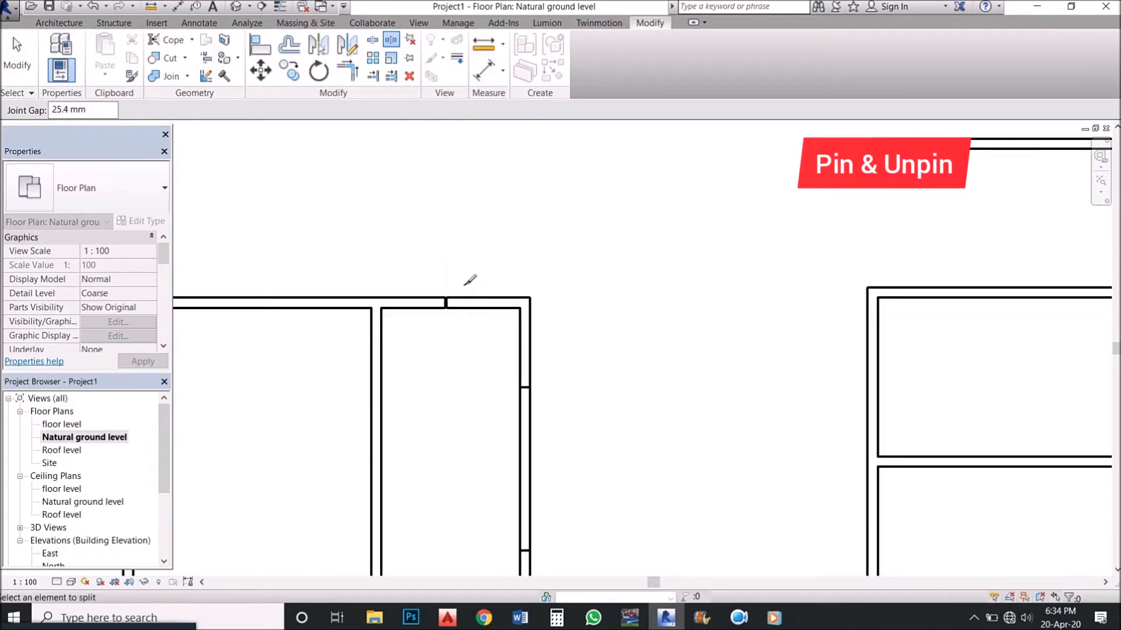
{"action": "key", "text": "Escape"}
{"action": "key", "text": "Escape"}
Pin the two wall segments forming the left wing's upper-right corner and try to move them upward.
{"action": "scroll", "coordinate": [460, 292], "scroll_direction": "up", "scroll_amount": 1}
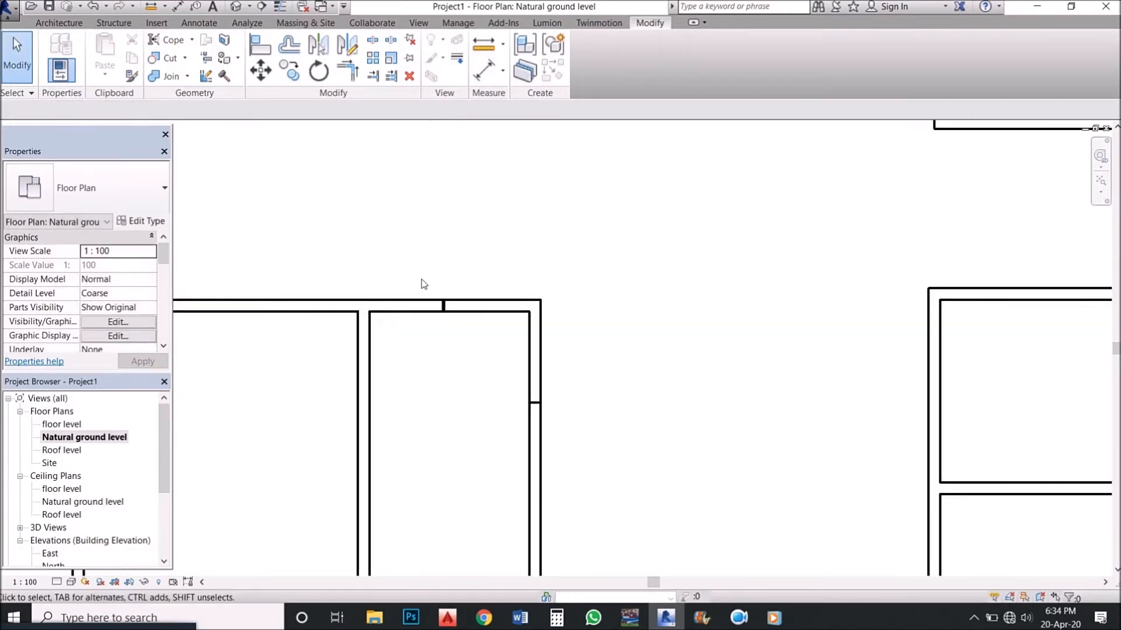
{"action": "left_click_drag", "start_coordinate": [420, 278], "coordinate": [589, 421]}
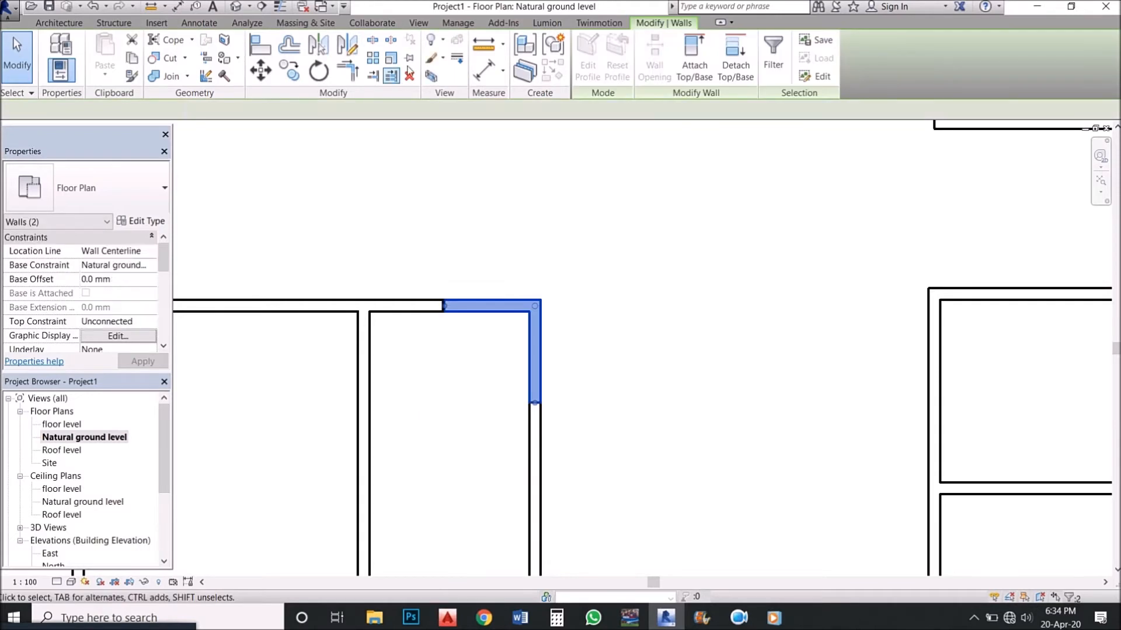
{"action": "left_click", "coordinate": [408, 69]}
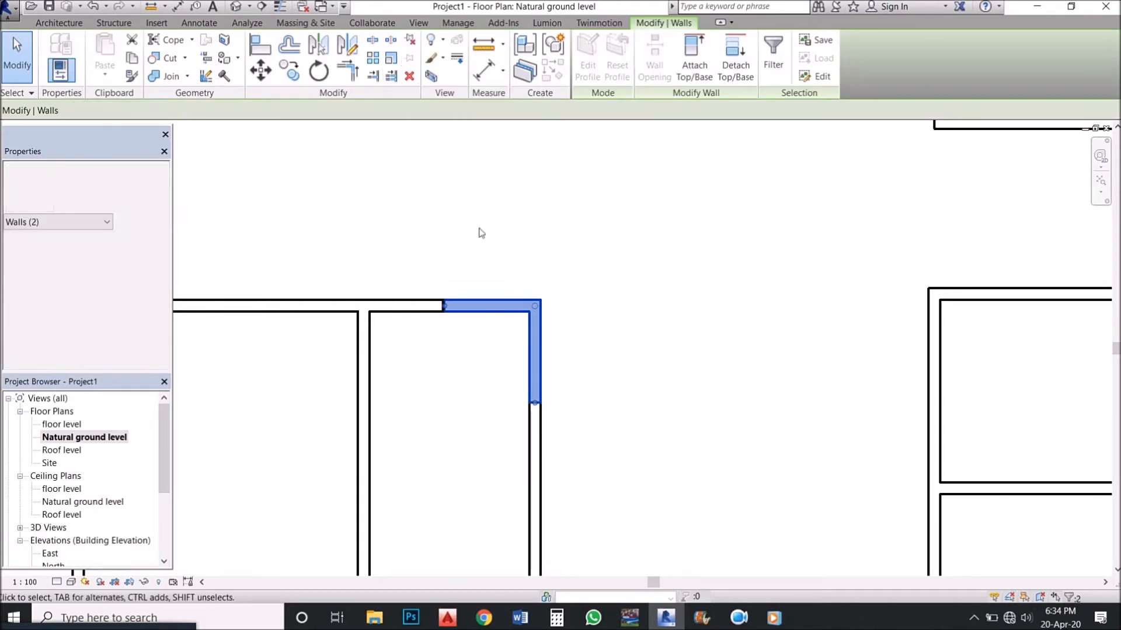
{"action": "left_click_drag", "start_coordinate": [501, 309], "coordinate": [500, 248]}
{"action": "left_click", "coordinate": [572, 304]}
{"action": "scroll", "coordinate": [472, 301], "scroll_direction": "down", "scroll_amount": 2}
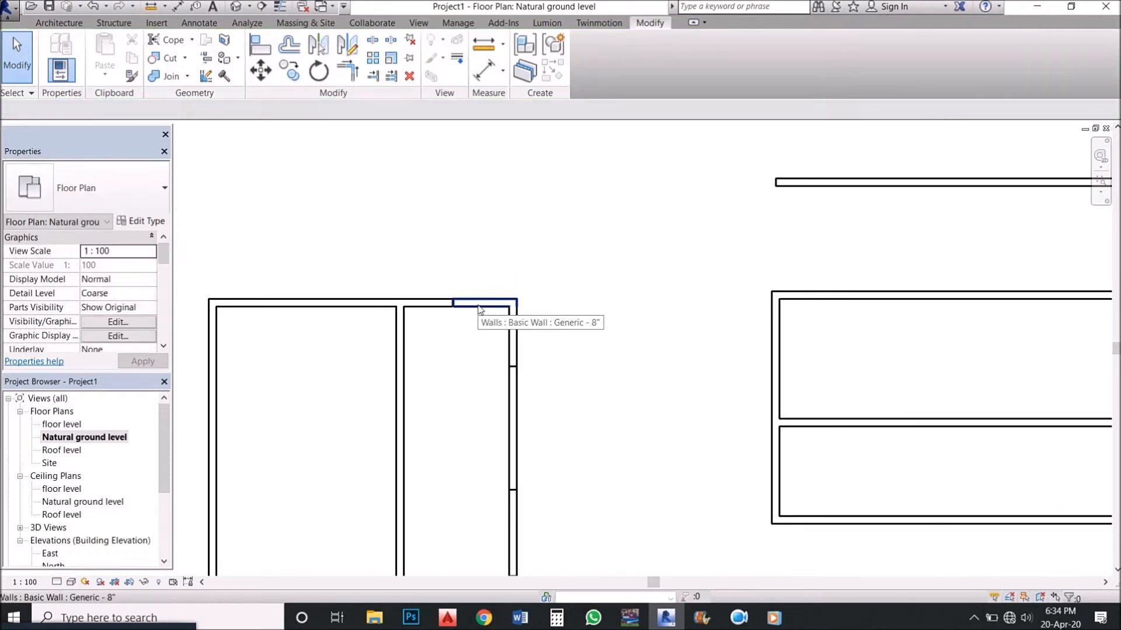
Unpin the two wall segments at the left wing's upper-right corner and move the corner up and outward, level with the right wing's wall.
{"action": "scroll", "coordinate": [471, 301], "scroll_direction": "up", "scroll_amount": 1}
{"action": "left_click_drag", "start_coordinate": [423, 257], "coordinate": [548, 383]}
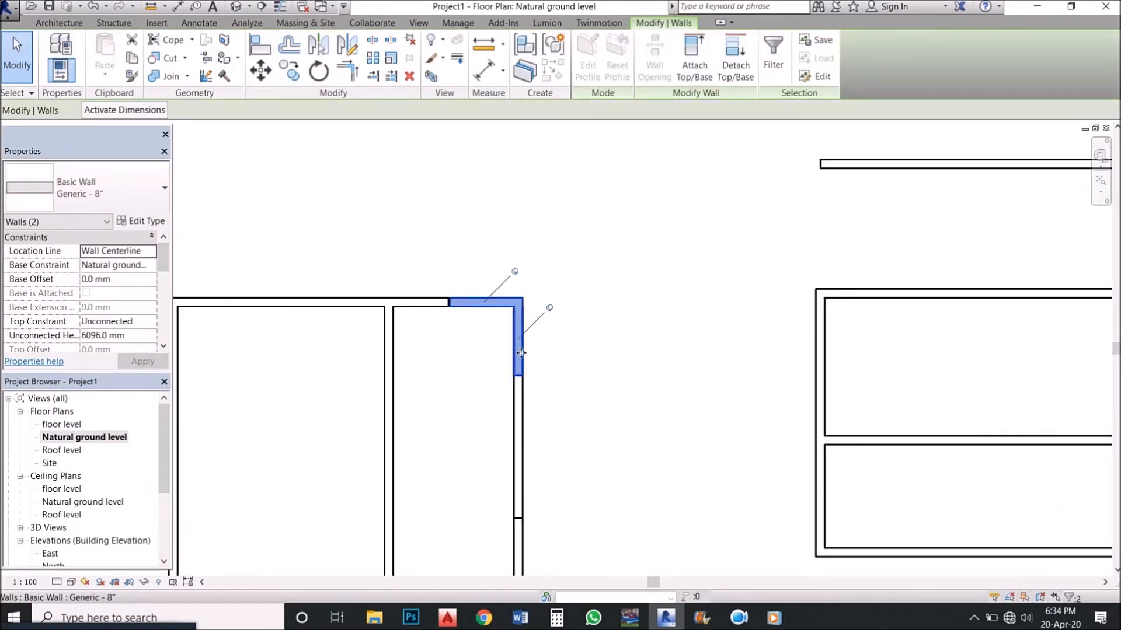
{"action": "scroll", "coordinate": [514, 347], "scroll_direction": "up", "scroll_amount": 1}
{"action": "scroll", "coordinate": [506, 263], "scroll_direction": "up", "scroll_amount": 1}
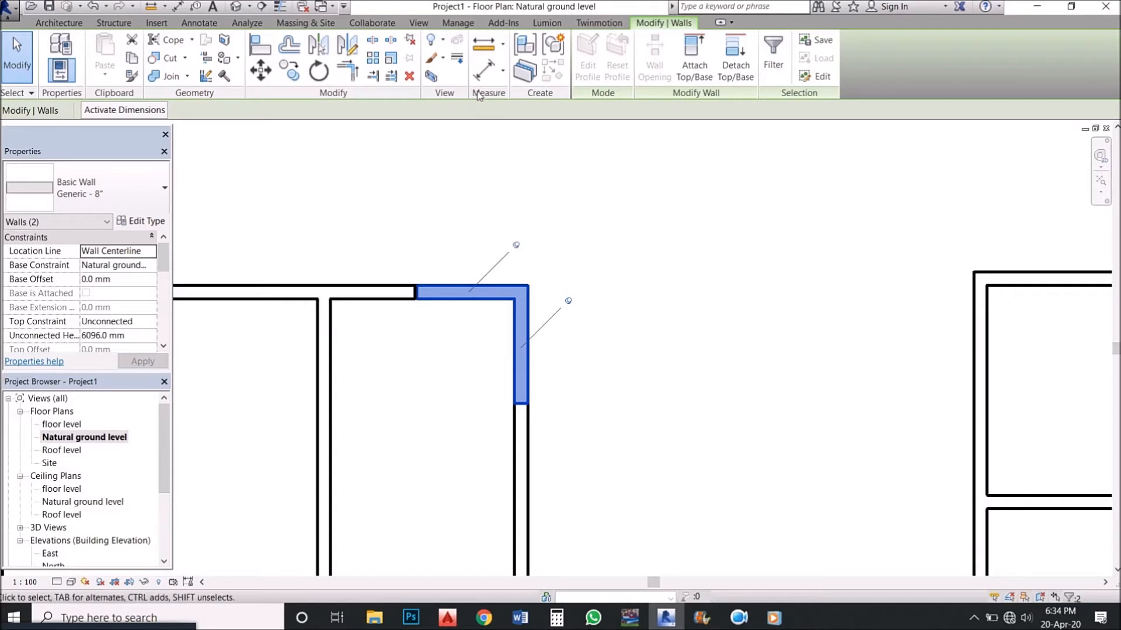
{"action": "left_click", "coordinate": [412, 41]}
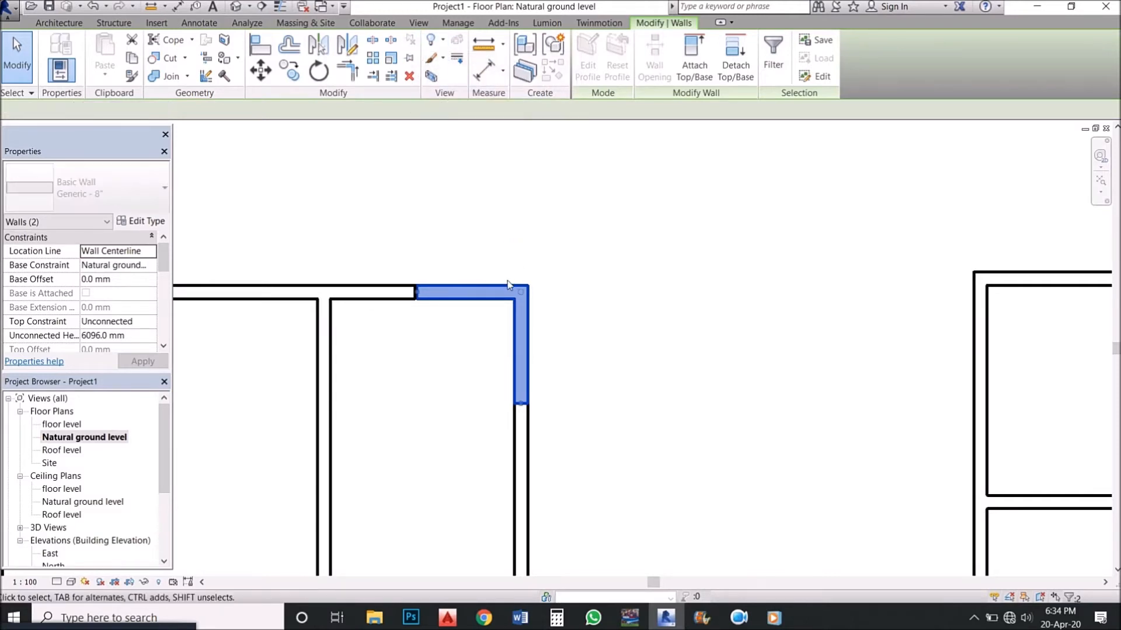
{"action": "left_click_drag", "start_coordinate": [506, 292], "coordinate": [536, 272]}
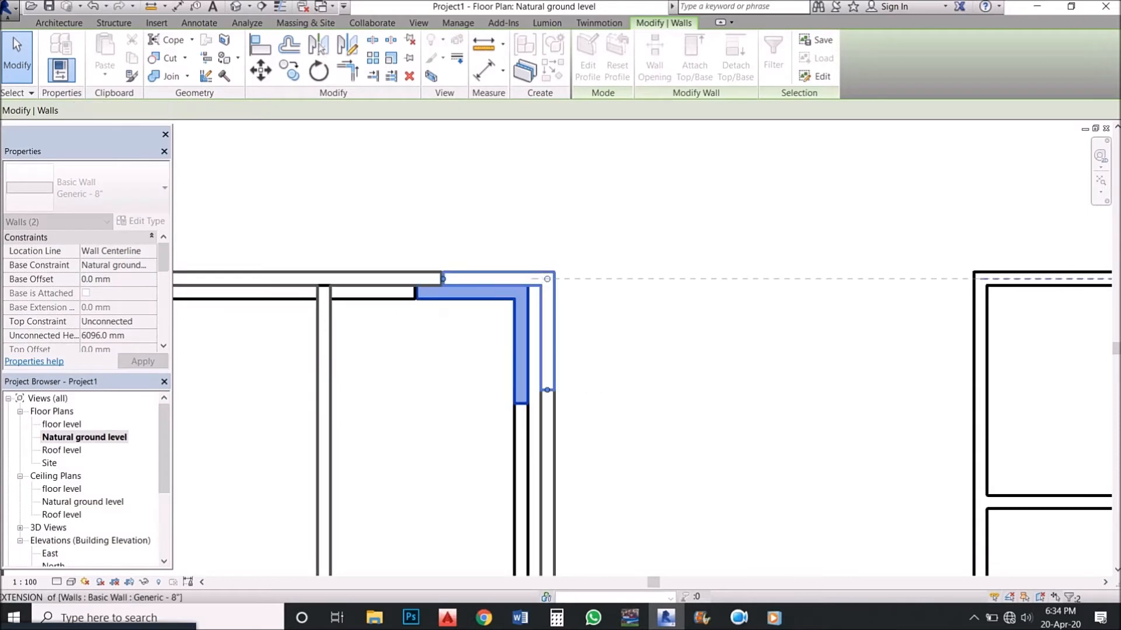
{"action": "left_click", "coordinate": [376, 173]}
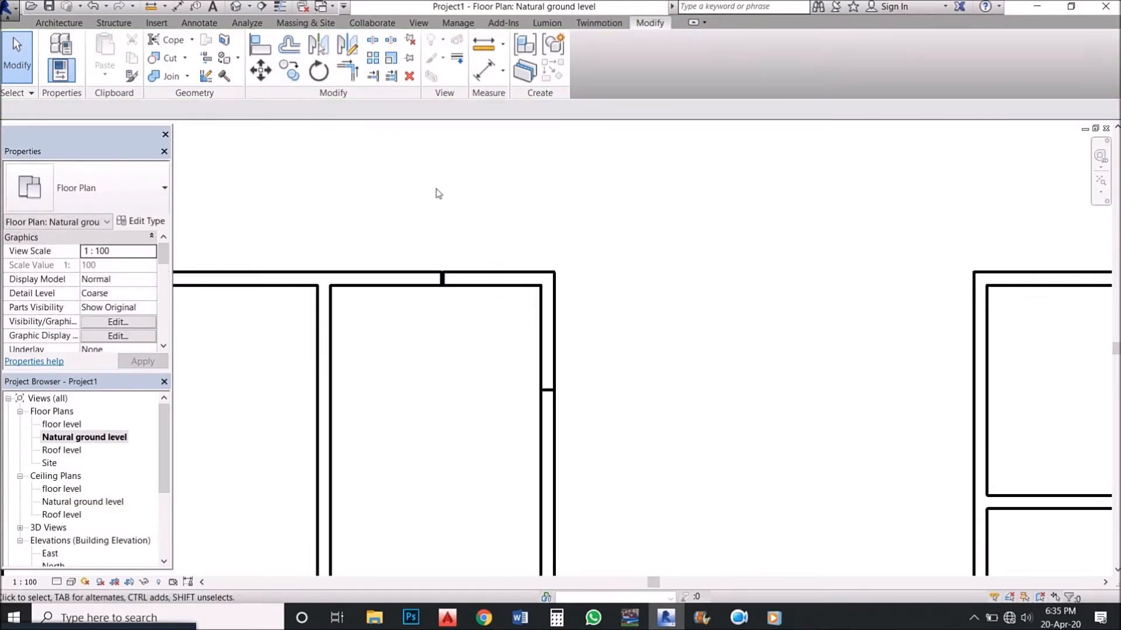
Move the left wing's upper wall and outer left vertical wall upward by about 3600 mm with the Move tool.
{"action": "scroll", "coordinate": [490, 301], "scroll_direction": "down", "scroll_amount": 3}
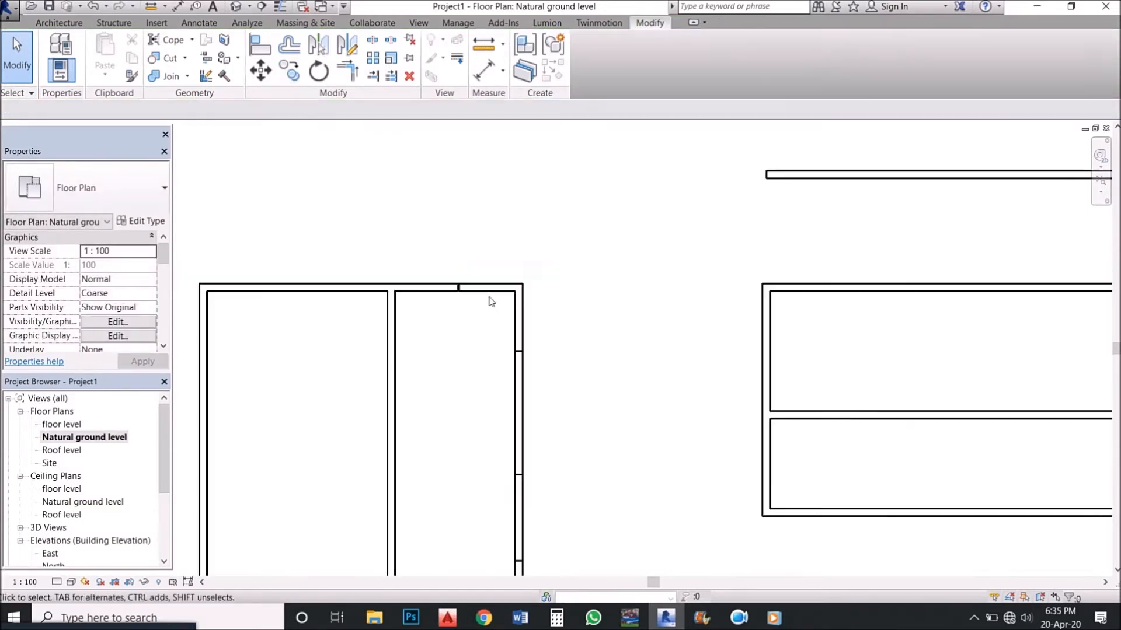
{"action": "left_click", "coordinate": [257, 80]}
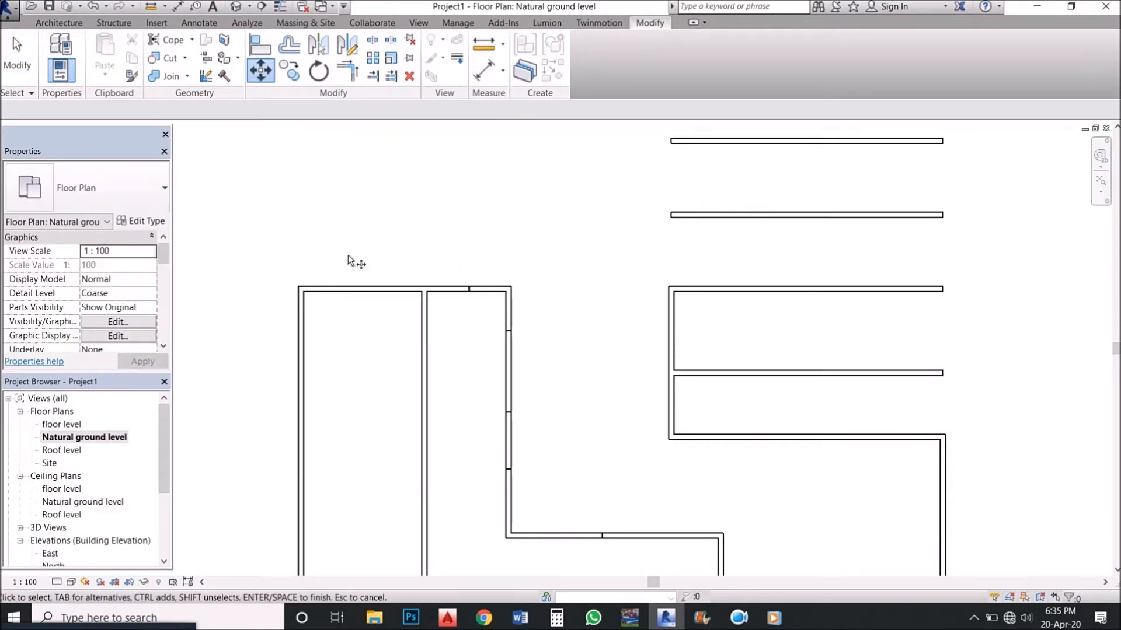
{"action": "key", "text": "Escape"}
{"action": "left_click_drag", "start_coordinate": [352, 262], "coordinate": [290, 300]}
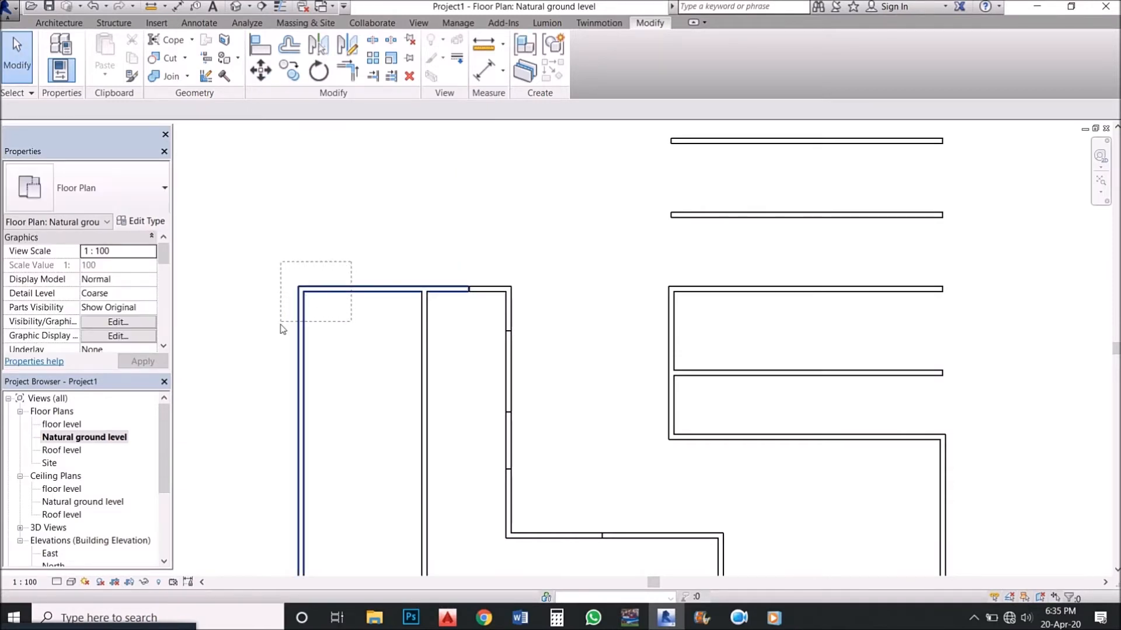
{"action": "left_click_drag", "start_coordinate": [281, 342], "coordinate": [281, 342]}
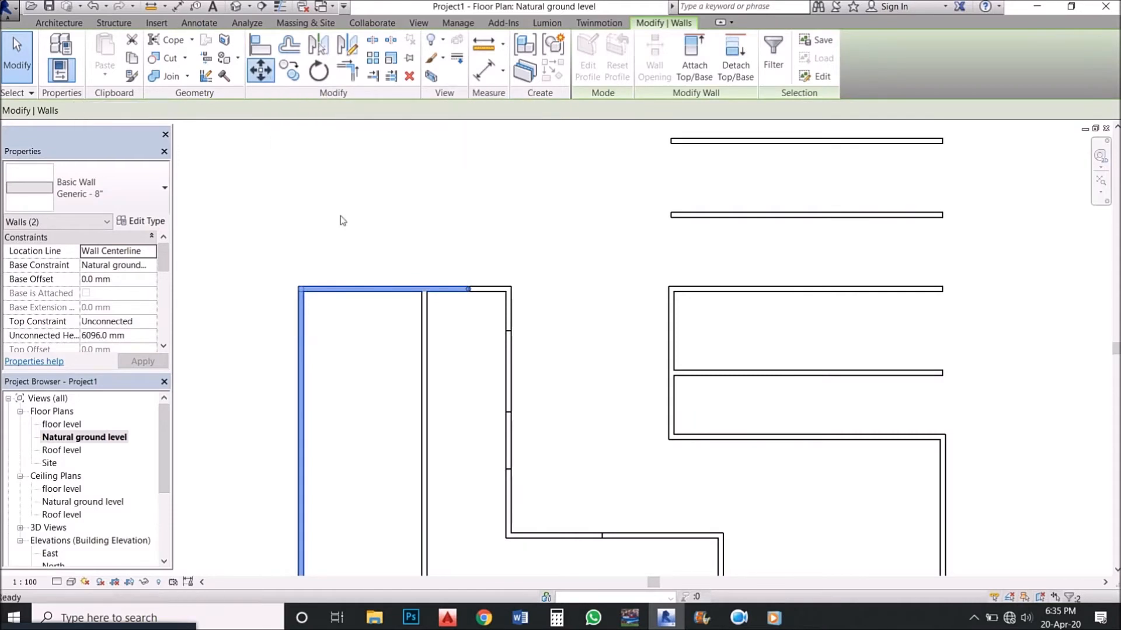
{"action": "key", "text": "m"}
{"action": "key", "text": "v"}
{"action": "left_click", "coordinate": [365, 329]}
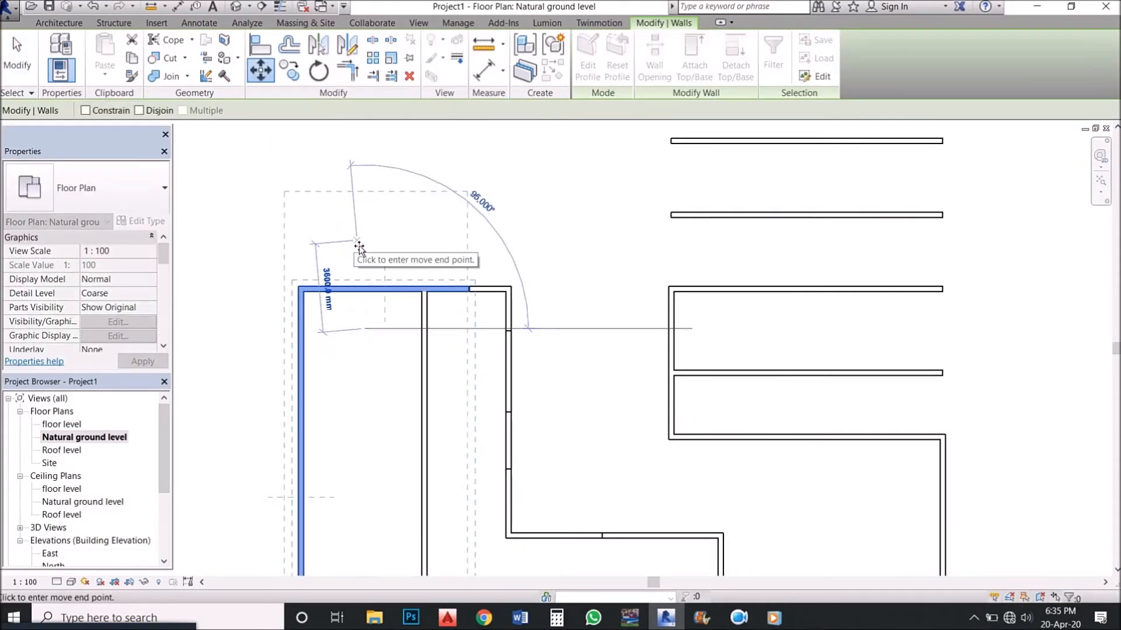
{"action": "left_click", "coordinate": [357, 240]}
Copy the selected upper and outer left walls about 5970 mm diagonally down toward the right.
{"action": "scroll", "coordinate": [471, 285], "scroll_direction": "down", "scroll_amount": 4}
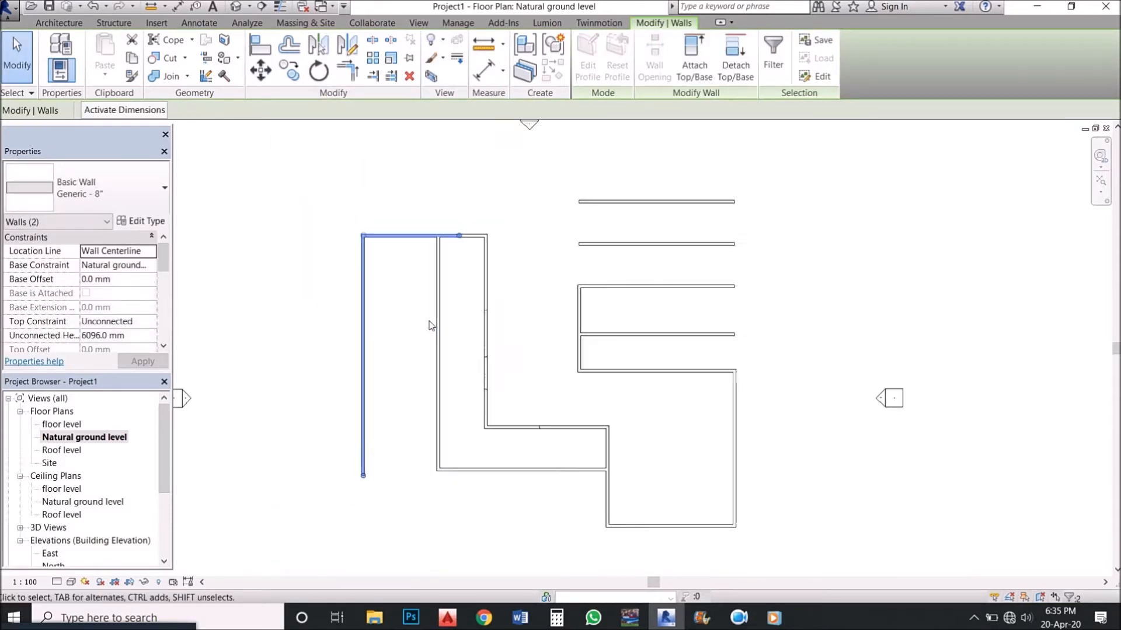
{"action": "scroll", "coordinate": [430, 325], "scroll_direction": "down", "scroll_amount": 1}
{"action": "scroll", "coordinate": [476, 227], "scroll_direction": "up", "scroll_amount": 3}
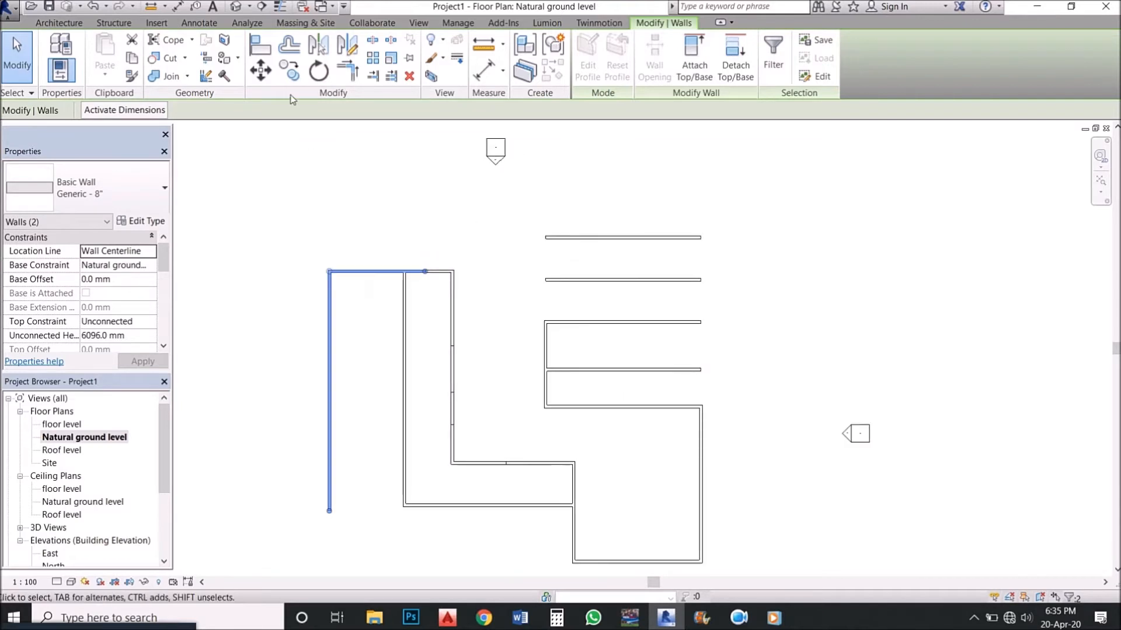
{"action": "left_click", "coordinate": [289, 70]}
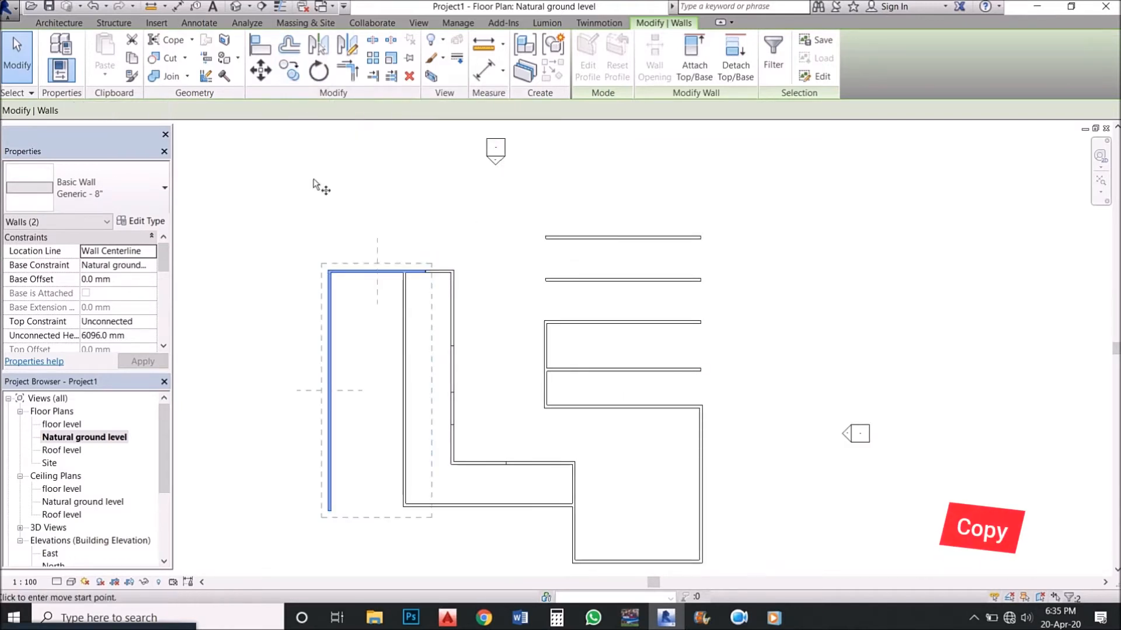
{"action": "left_click", "coordinate": [338, 270]}
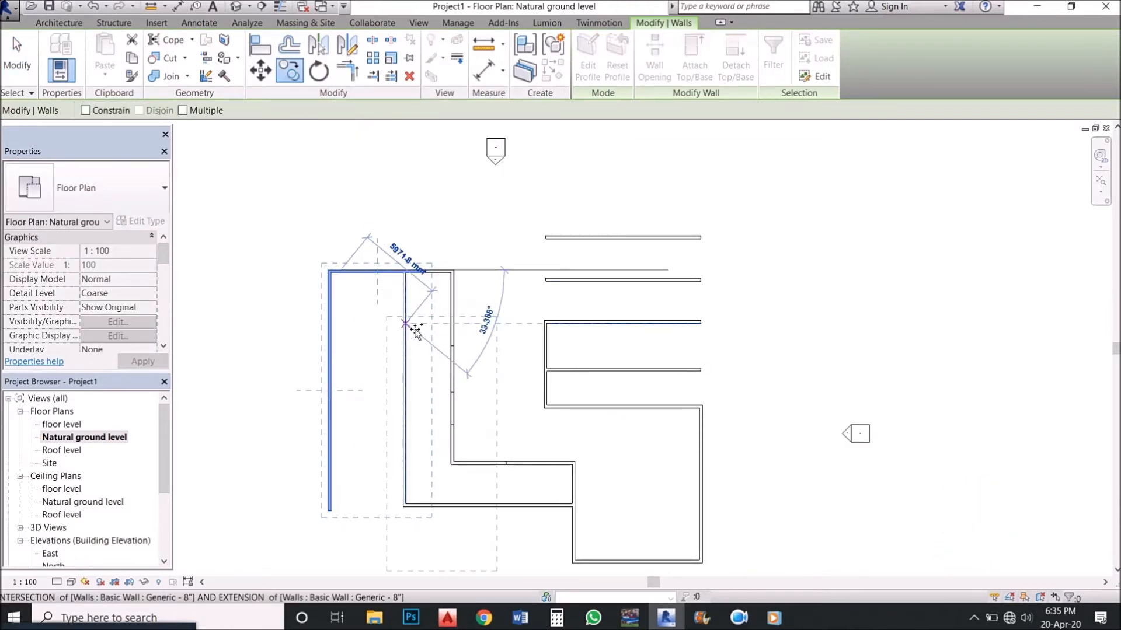
{"action": "left_click", "coordinate": [404, 323]}
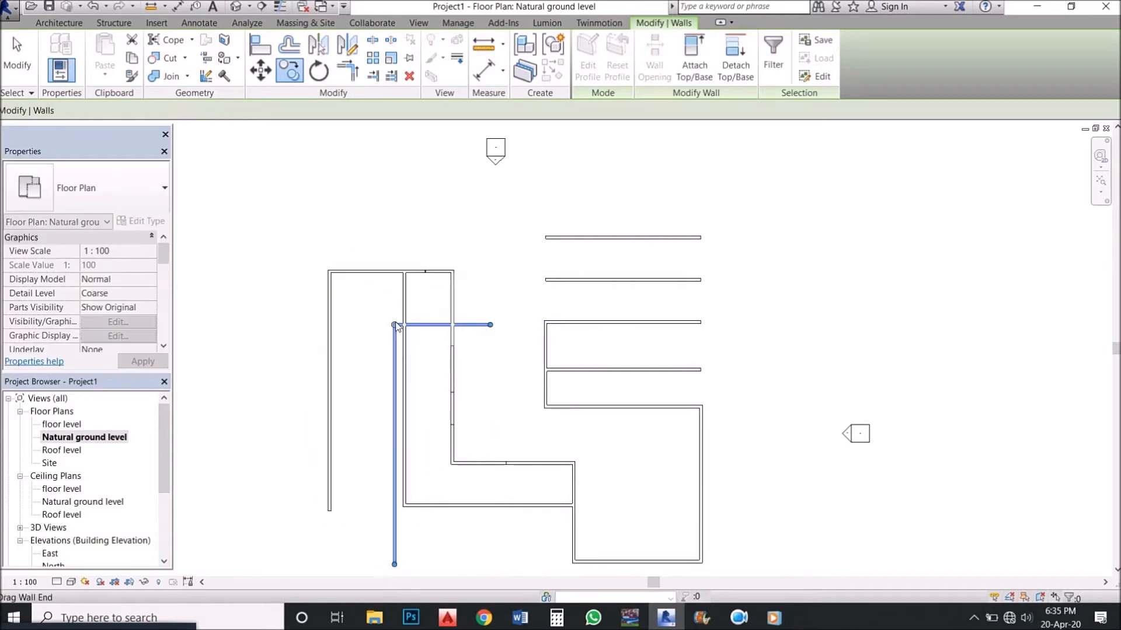
Rotate the copied pair of walls 90° clockwise about their centre.
{"action": "left_click", "coordinate": [327, 73]}
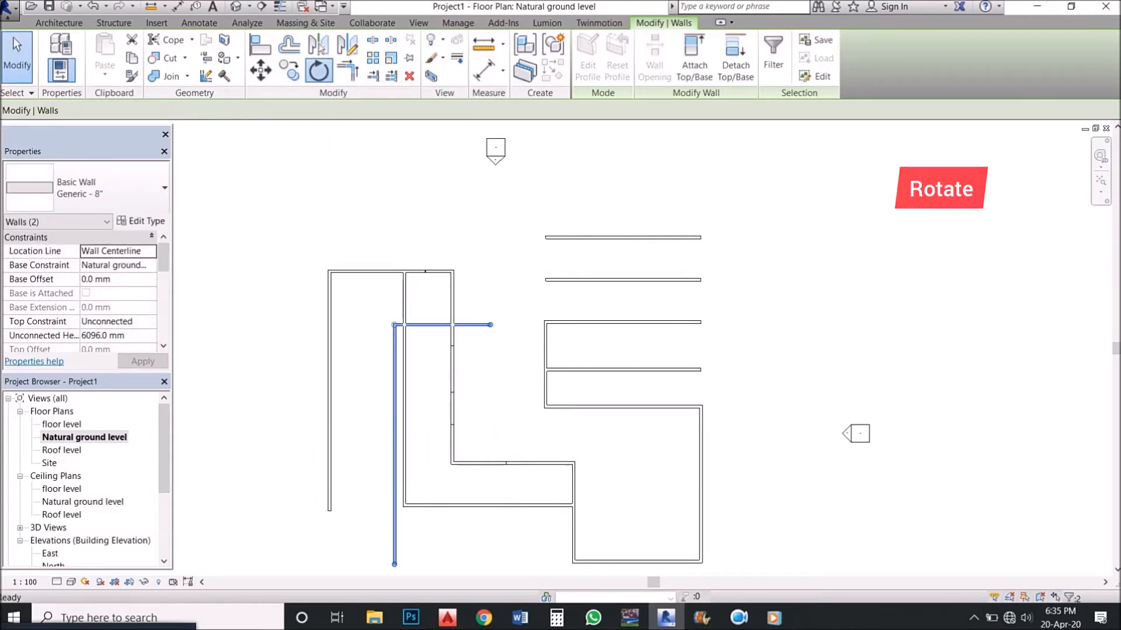
{"action": "left_click", "coordinate": [444, 380]}
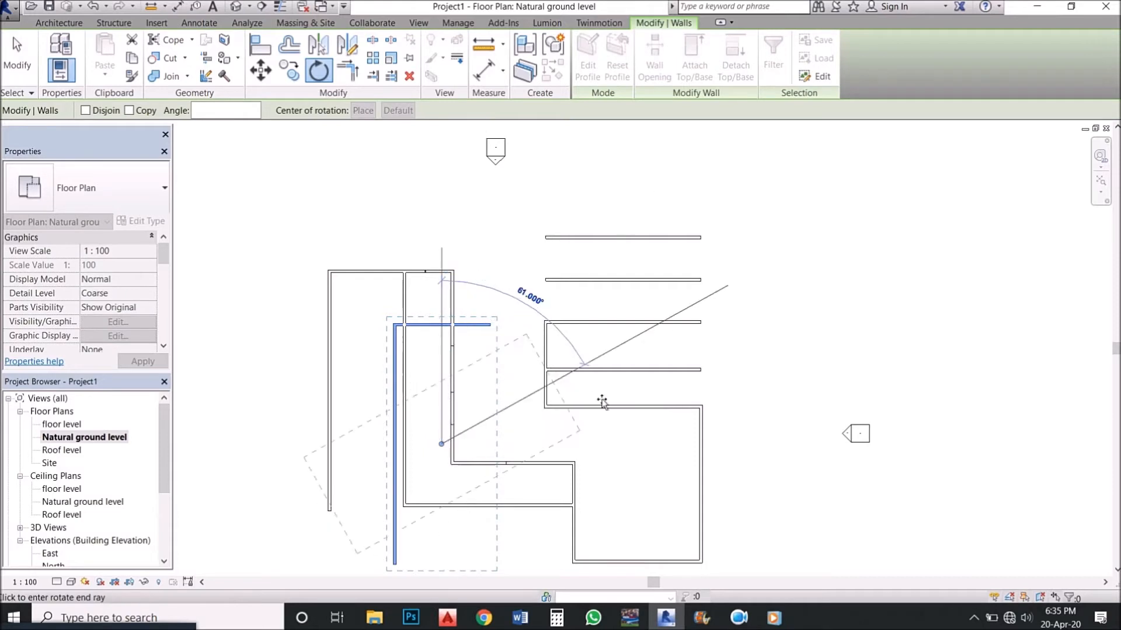
{"action": "left_click", "coordinate": [681, 448]}
{"action": "left_click", "coordinate": [616, 445]}
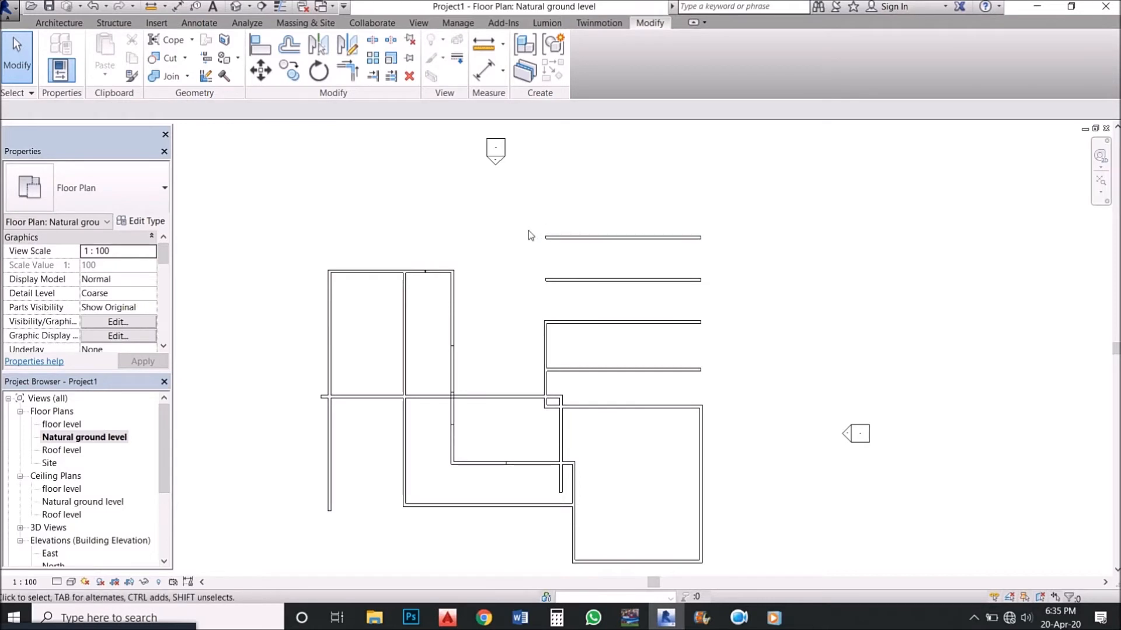
Rotate the lower of the two detached horizontal walls above the right wing about its midpoint until it stands vertical.
{"action": "left_click", "coordinate": [628, 280]}
{"action": "left_click", "coordinate": [318, 70]}
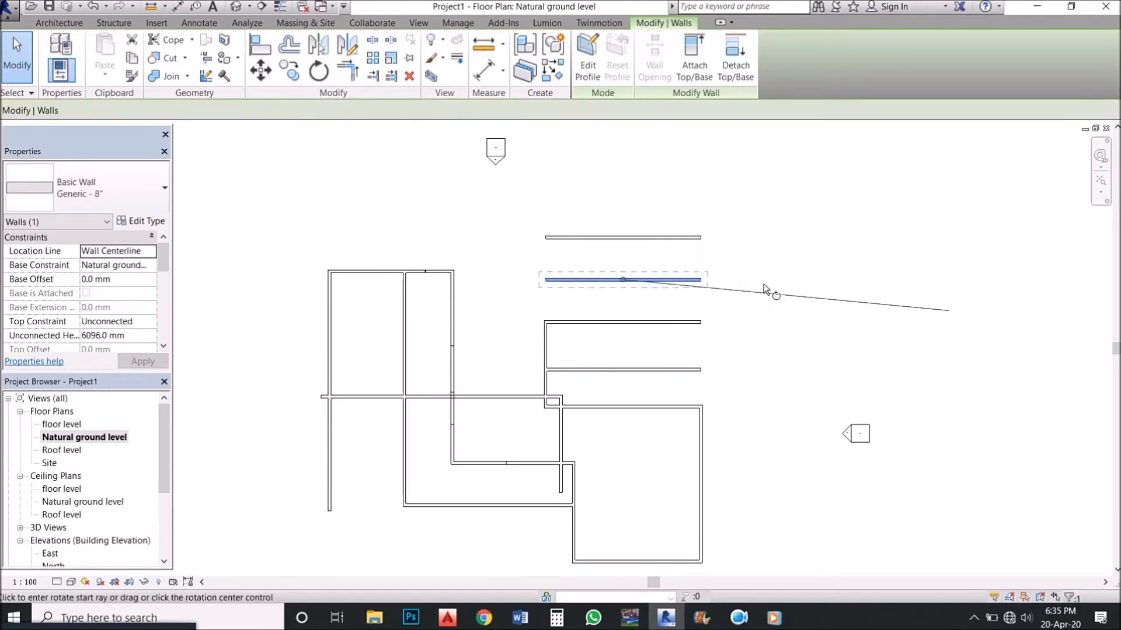
{"action": "left_click", "coordinate": [769, 286]}
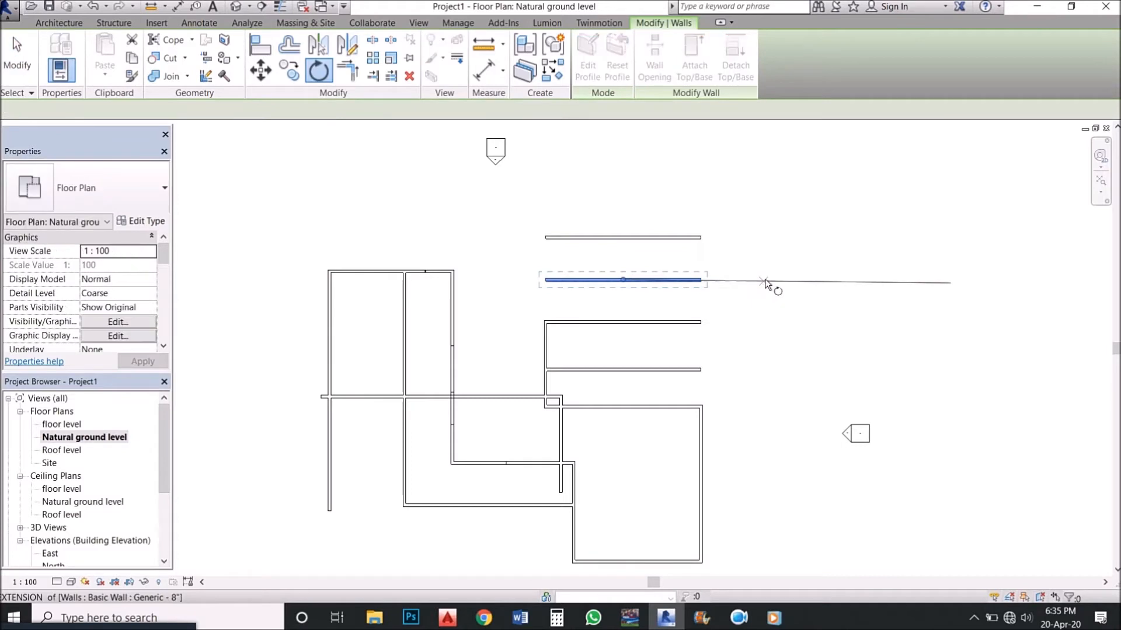
{"action": "left_click", "coordinate": [628, 442]}
{"action": "scroll", "coordinate": [726, 307], "scroll_direction": "up", "scroll_amount": 2}
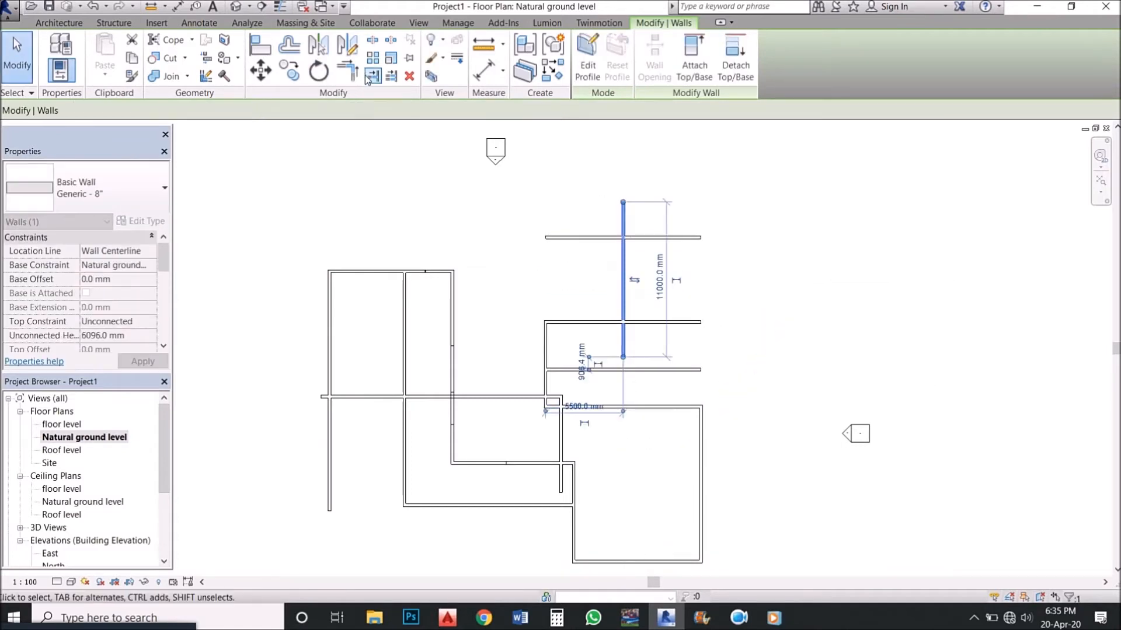
{"action": "left_click", "coordinate": [772, 310]}
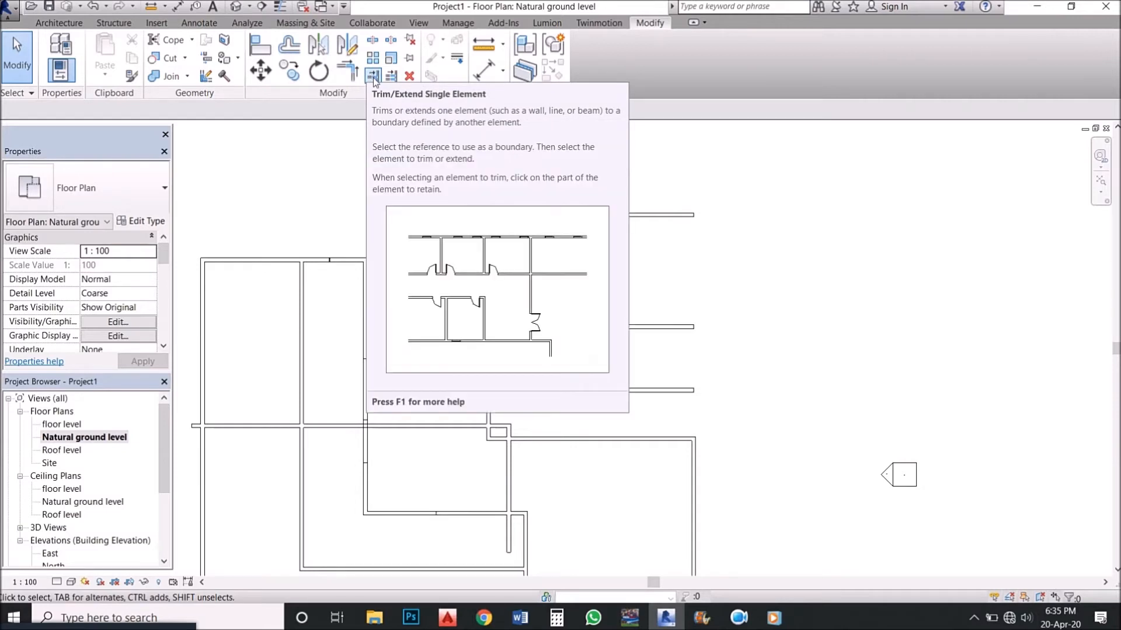
Extend the rotated copy's short vertical wall down to the left wing's lowest horizontal wall using Trim/Extend Single Element.
{"action": "left_click", "coordinate": [374, 77]}
{"action": "scroll", "coordinate": [530, 199], "scroll_direction": "down", "scroll_amount": 1}
{"action": "scroll", "coordinate": [499, 450], "scroll_direction": "up", "scroll_amount": 1}
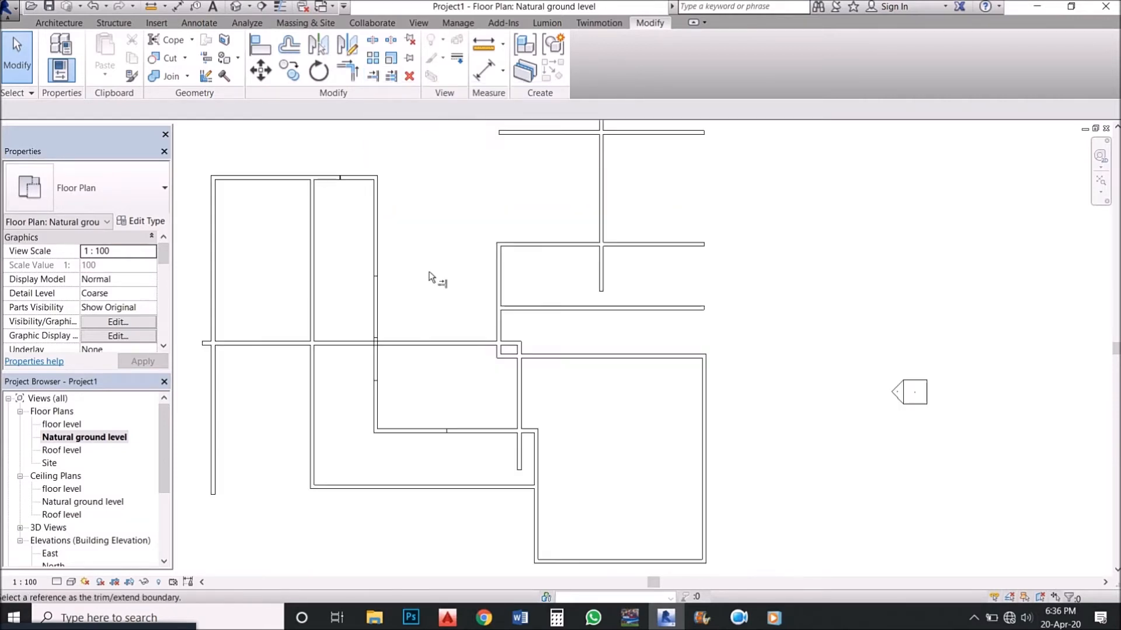
{"action": "scroll", "coordinate": [520, 537], "scroll_direction": "up", "scroll_amount": 5}
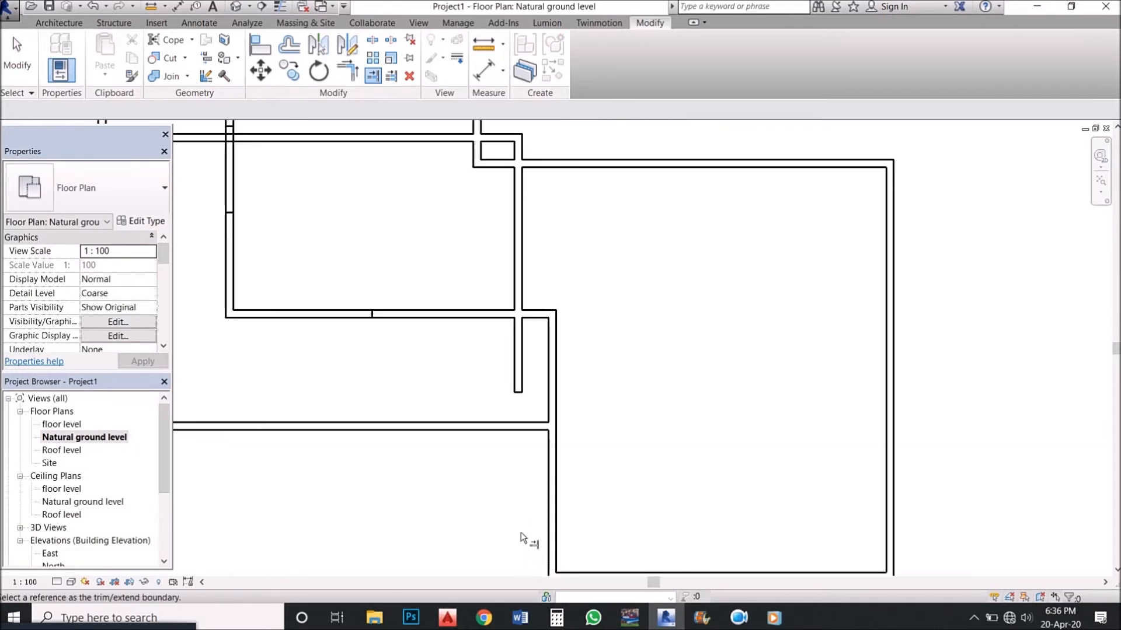
{"action": "key", "text": "Escape"}
{"action": "scroll", "coordinate": [545, 379], "scroll_direction": "down", "scroll_amount": 1}
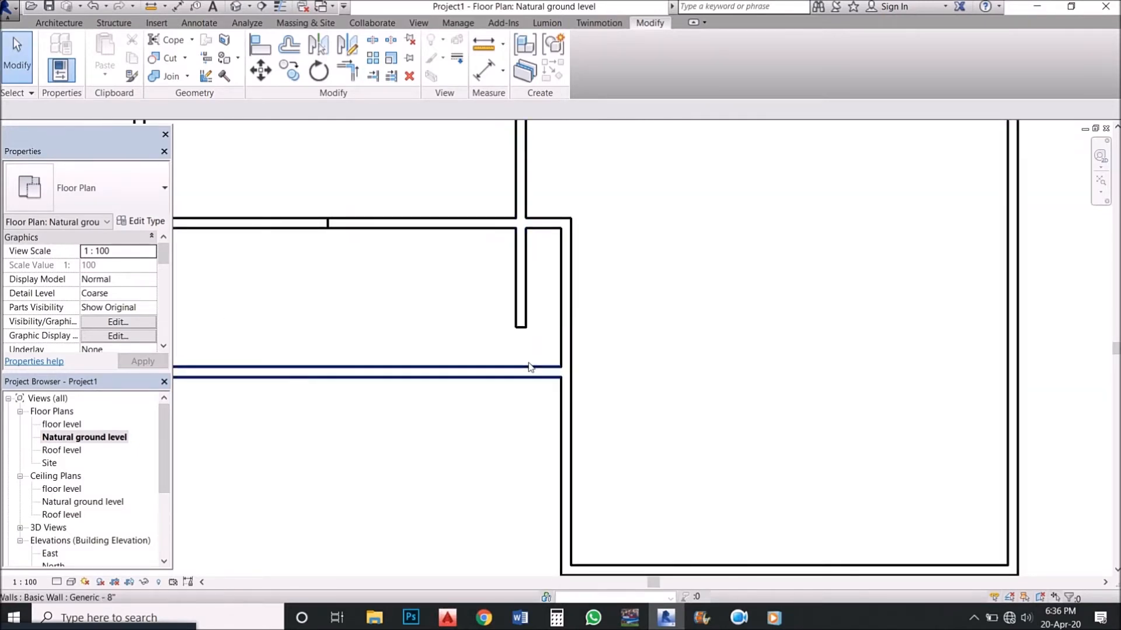
{"action": "left_click", "coordinate": [380, 76]}
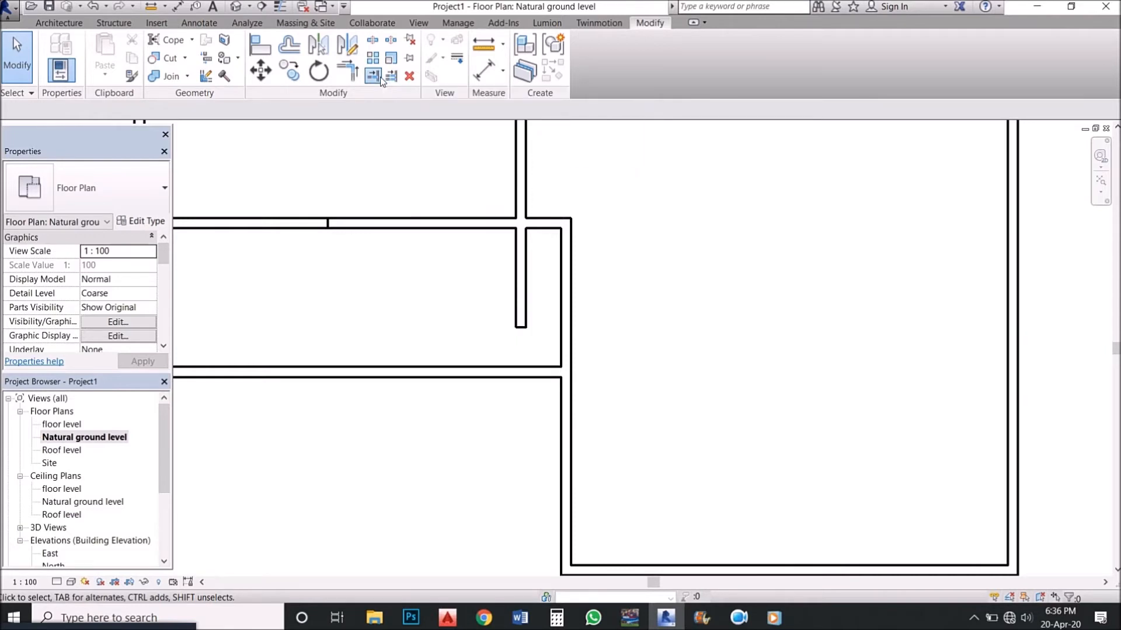
{"action": "left_click", "coordinate": [524, 366]}
{"action": "left_click", "coordinate": [520, 330]}
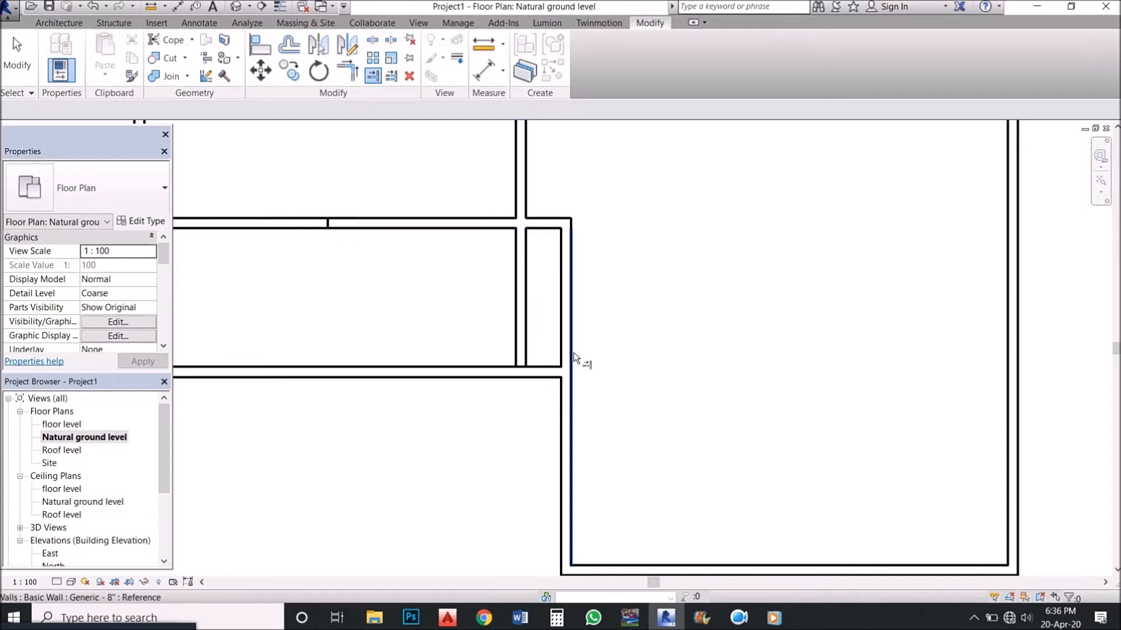
Extend the large right room's upper horizontal wall leftward to the left wing's split vertical wall.
{"action": "scroll", "coordinate": [574, 354], "scroll_direction": "down", "scroll_amount": 3}
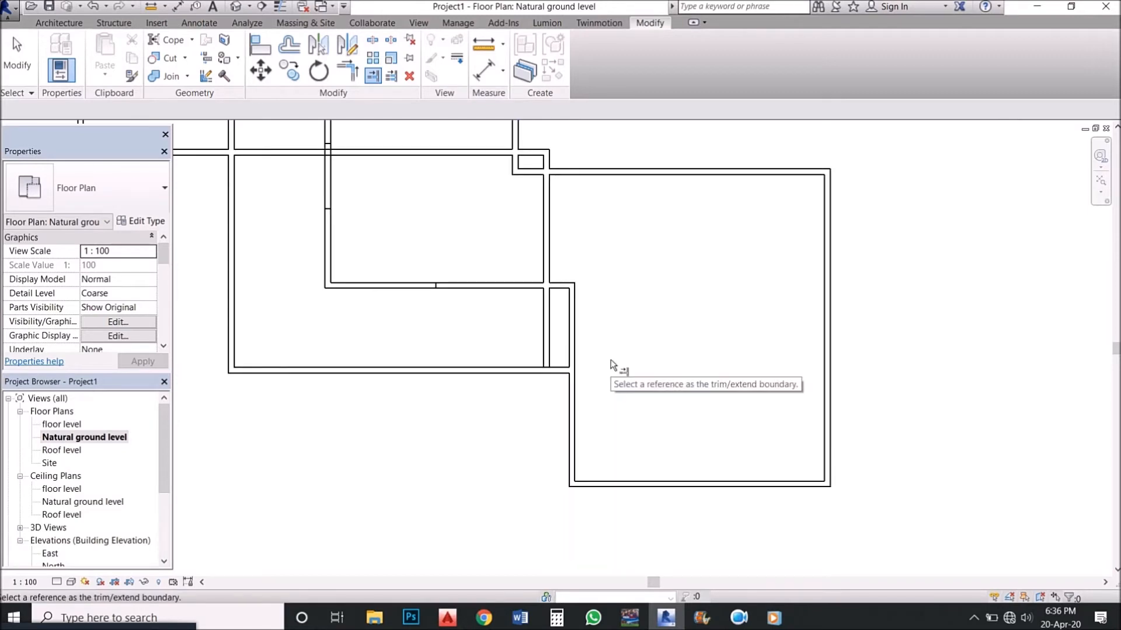
{"action": "scroll", "coordinate": [611, 360], "scroll_direction": "down", "scroll_amount": 2}
{"action": "scroll", "coordinate": [525, 263], "scroll_direction": "up", "scroll_amount": 2}
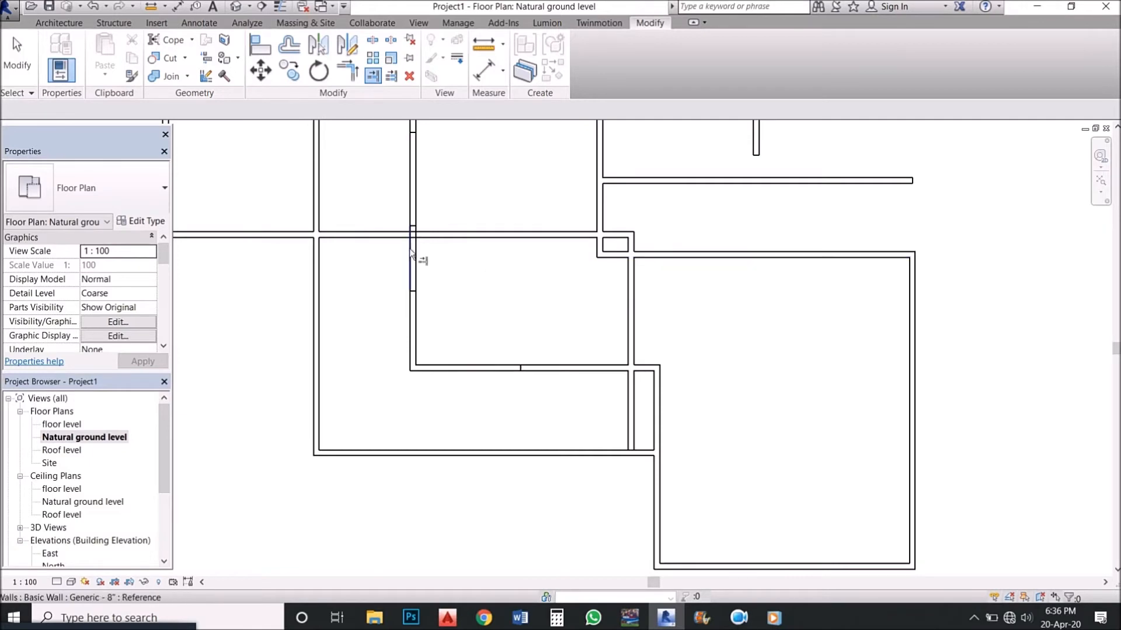
{"action": "scroll", "coordinate": [466, 265], "scroll_direction": "up", "scroll_amount": 1}
{"action": "left_click", "coordinate": [383, 252]}
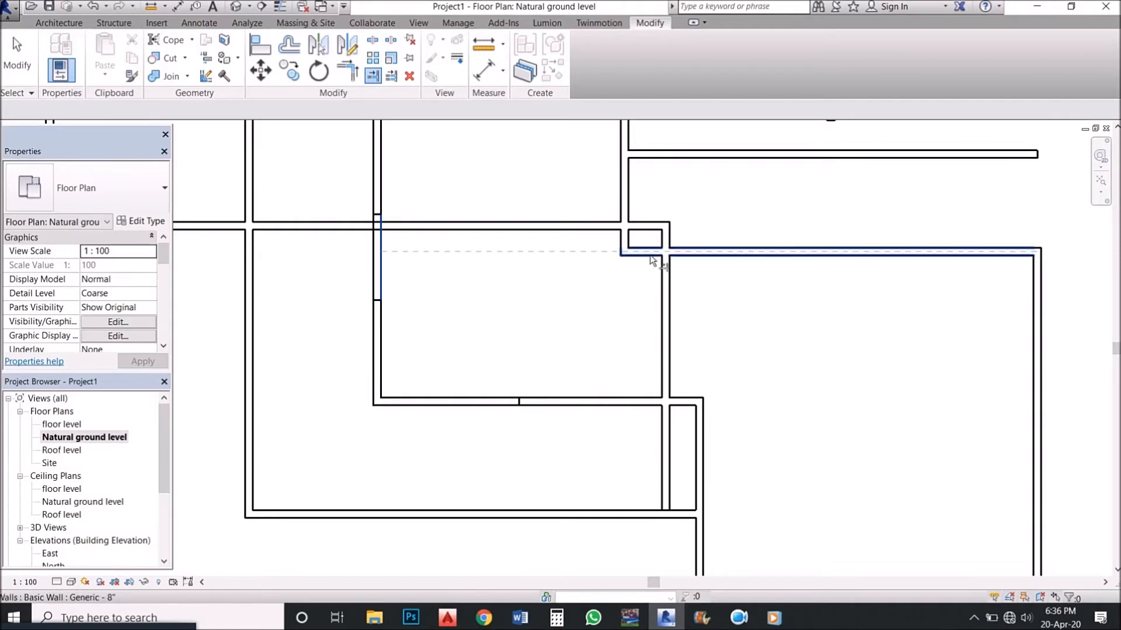
{"action": "left_click", "coordinate": [577, 273]}
Trim the outer left vertical wall and the long crossing horizontal wall to a corner, keeping the upper and right-hand portions.
{"action": "scroll", "coordinate": [524, 302], "scroll_direction": "down", "scroll_amount": 2}
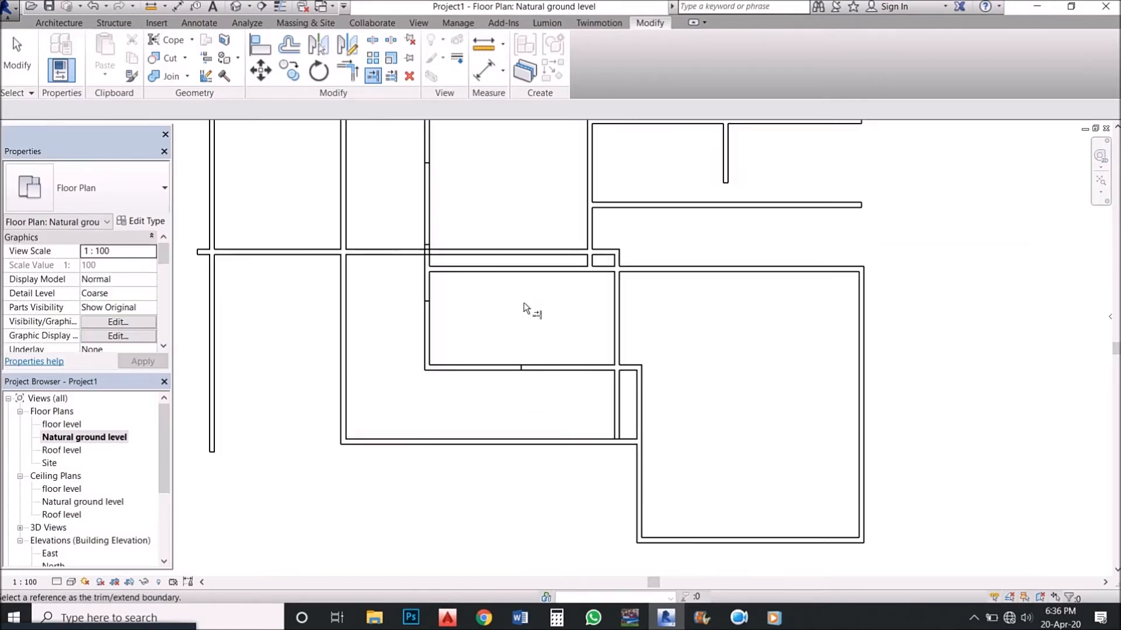
{"action": "scroll", "coordinate": [229, 213], "scroll_direction": "up", "scroll_amount": 1}
{"action": "scroll", "coordinate": [450, 405], "scroll_direction": "down", "scroll_amount": 1}
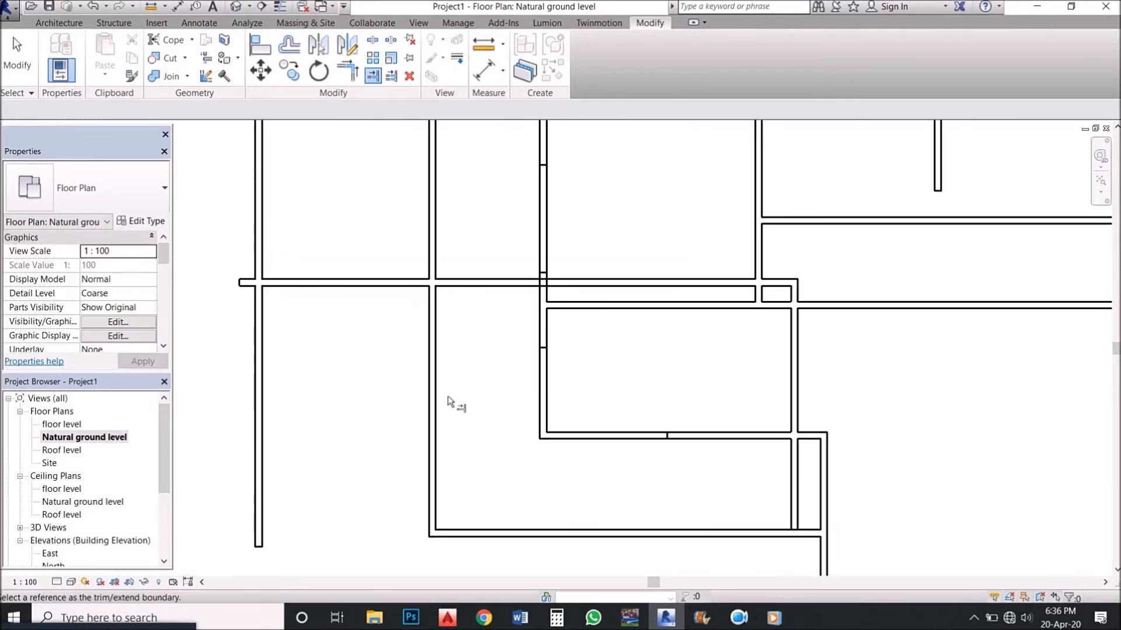
{"action": "scroll", "coordinate": [321, 315], "scroll_direction": "up", "scroll_amount": 3}
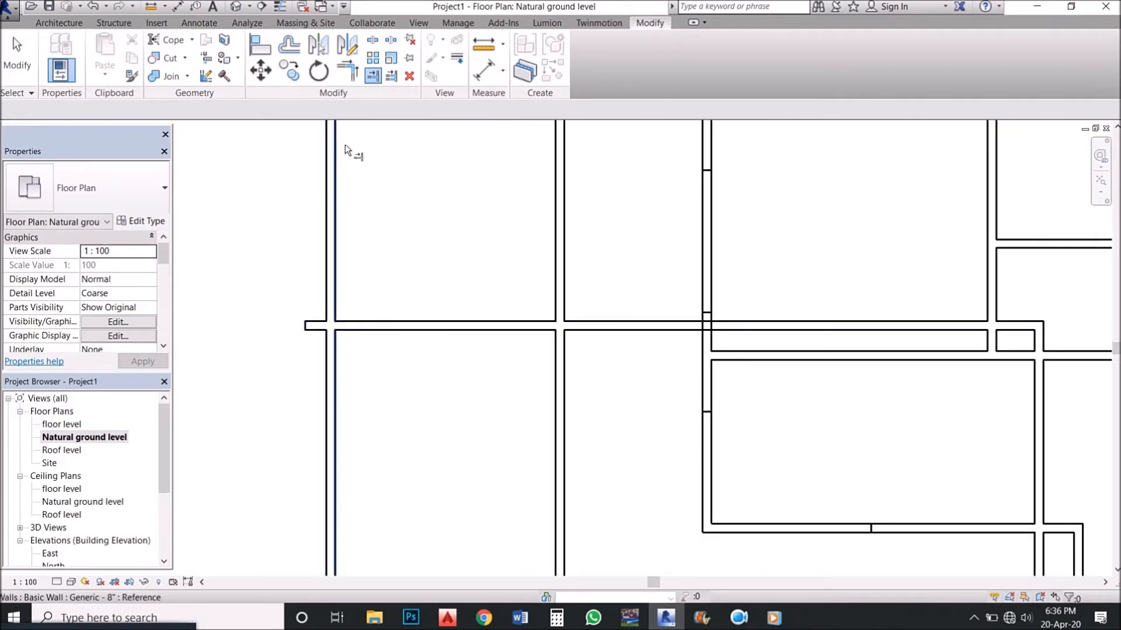
{"action": "left_click", "coordinate": [348, 70]}
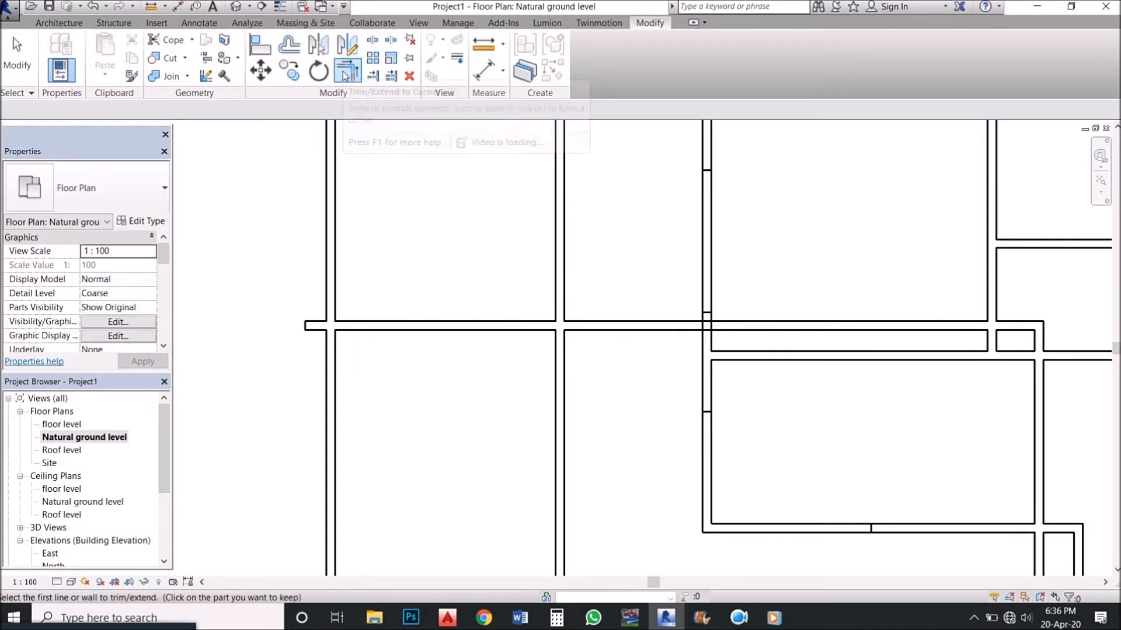
{"action": "left_click", "coordinate": [331, 248]}
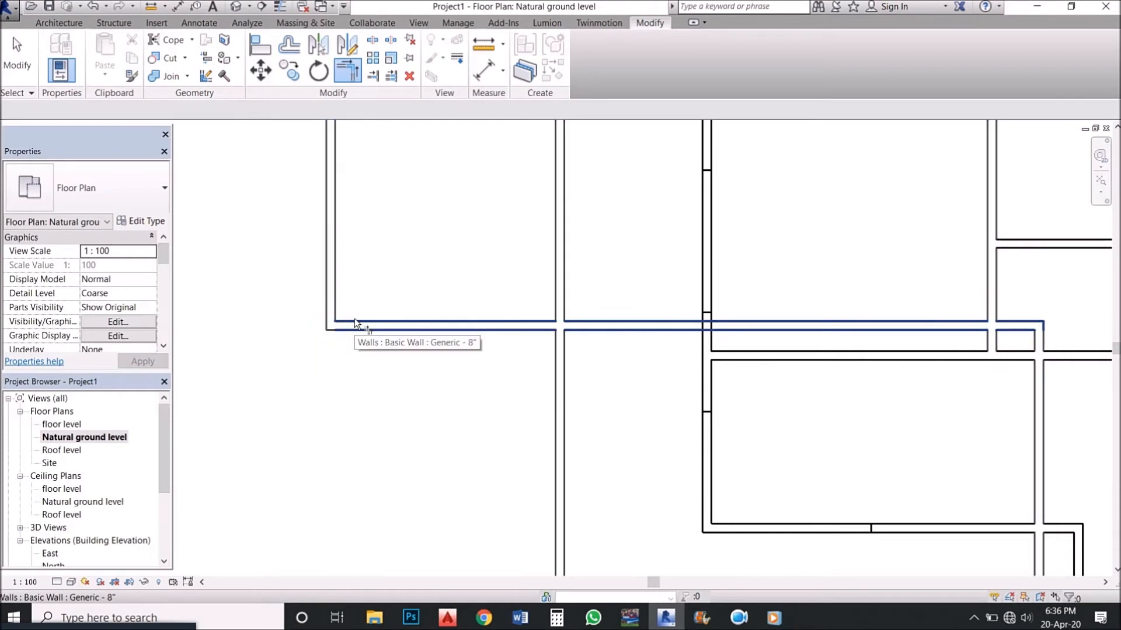
Trim the outer left vertical wall and the long horizontal wall crossing it to a corner again, keeping the upper and right-hand portions.
{"action": "scroll", "coordinate": [355, 317], "scroll_direction": "down", "scroll_amount": 3}
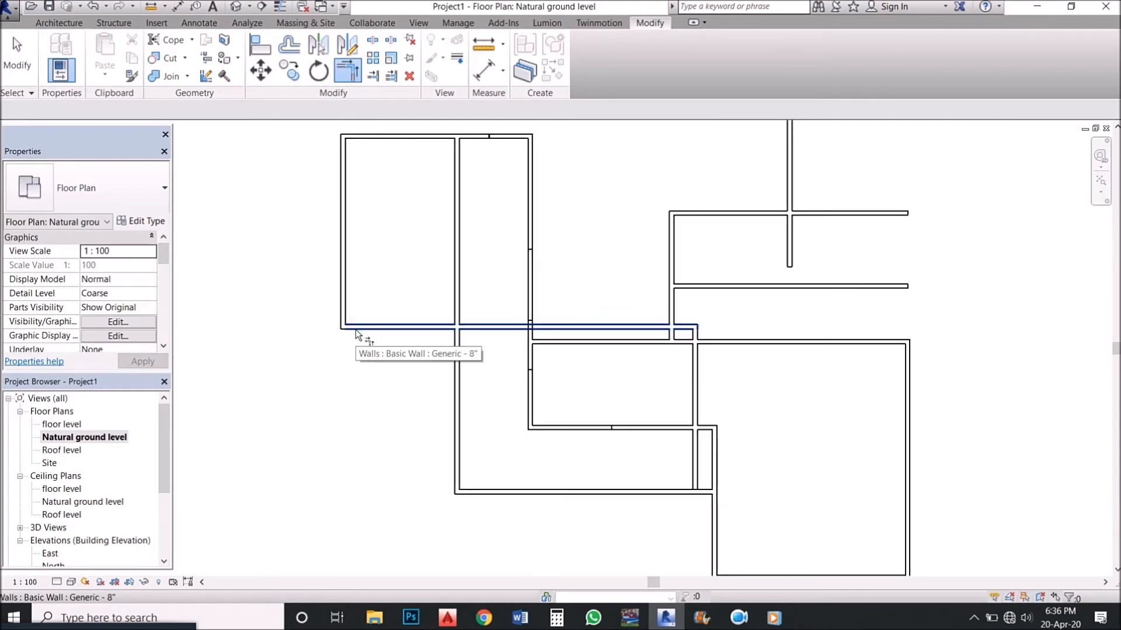
{"action": "scroll", "coordinate": [356, 324], "scroll_direction": "up", "scroll_amount": 3}
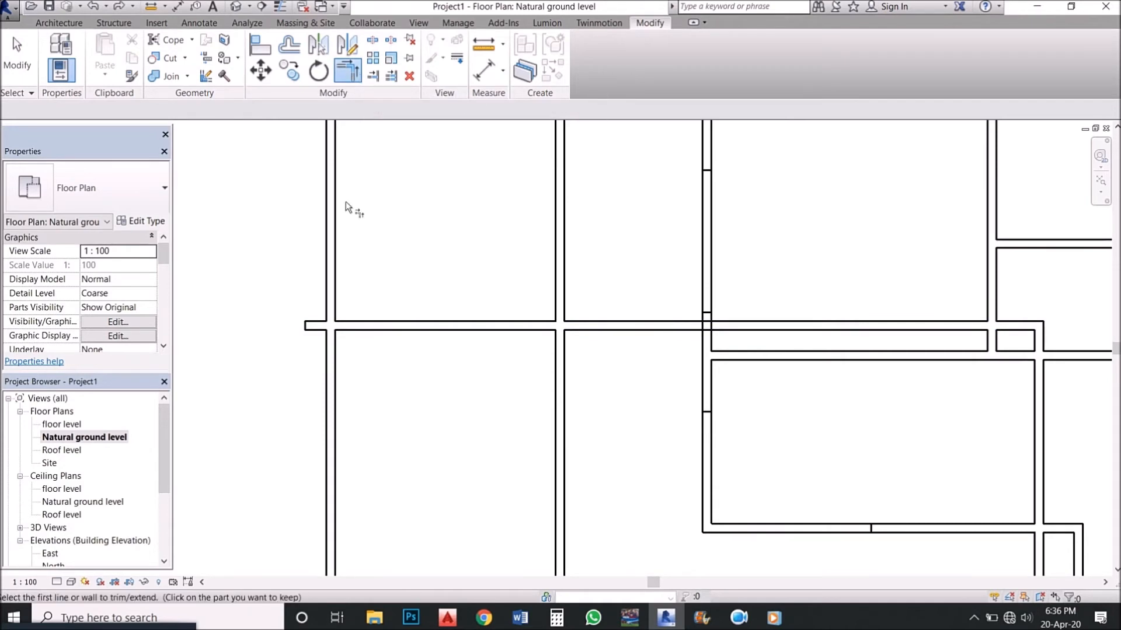
{"action": "left_click", "coordinate": [337, 232]}
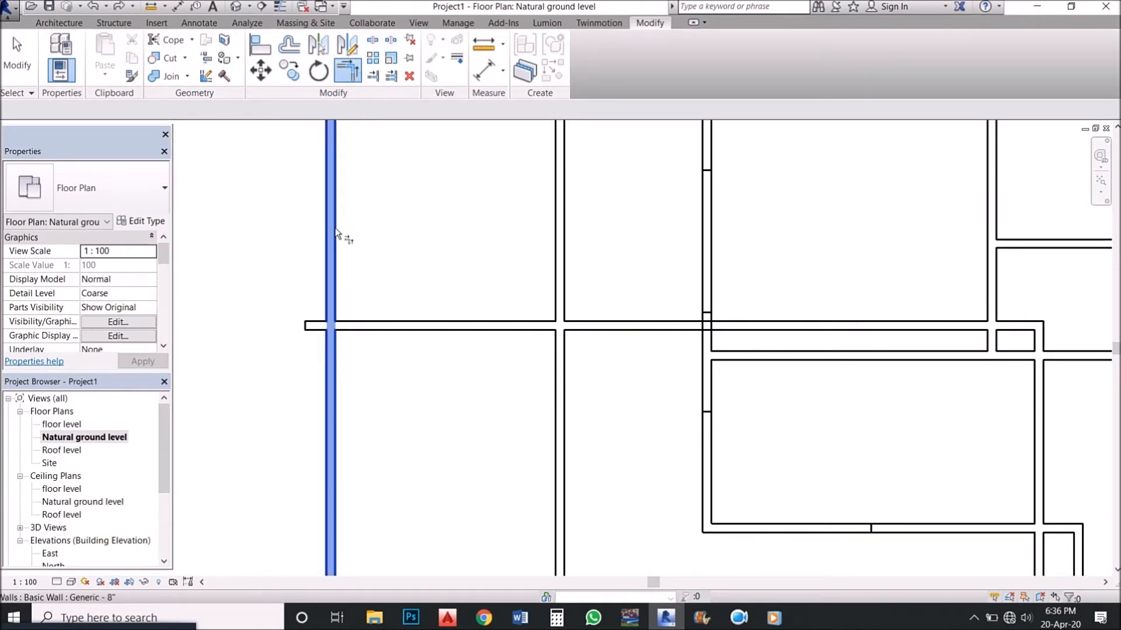
{"action": "left_click", "coordinate": [370, 324]}
{"action": "scroll", "coordinate": [370, 324], "scroll_direction": "down", "scroll_amount": 4}
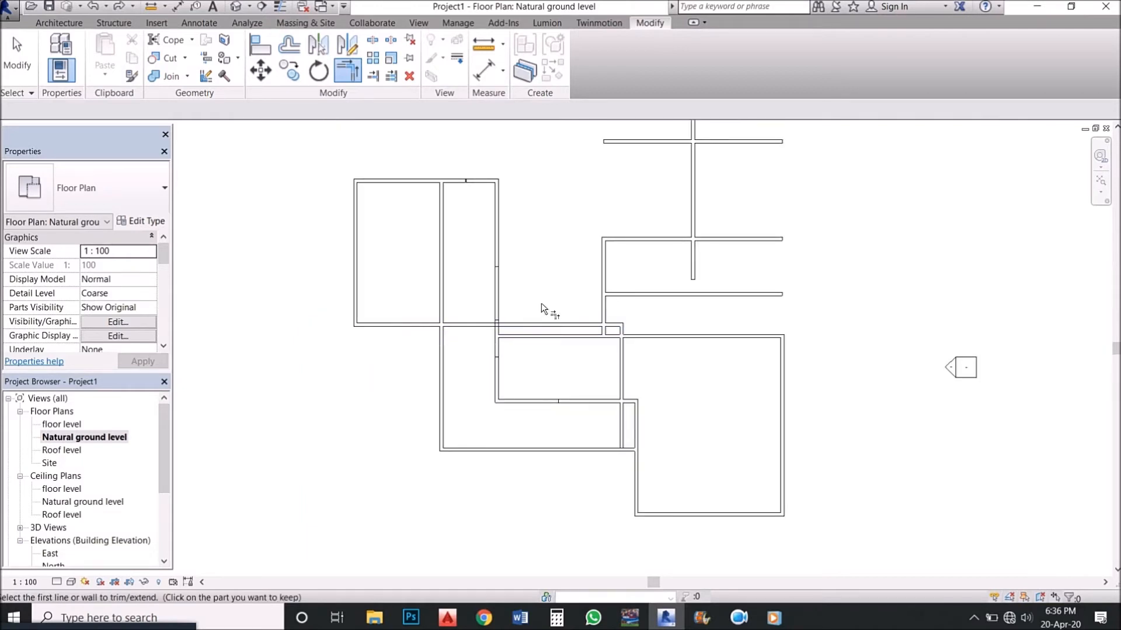
Trim the topmost detached horizontal wall and the vertical wall crossing it to a corner, keeping the right-hand and lower portions.
{"action": "scroll", "coordinate": [625, 290], "scroll_direction": "down", "scroll_amount": 1}
{"action": "scroll", "coordinate": [624, 290], "scroll_direction": "up", "scroll_amount": 4}
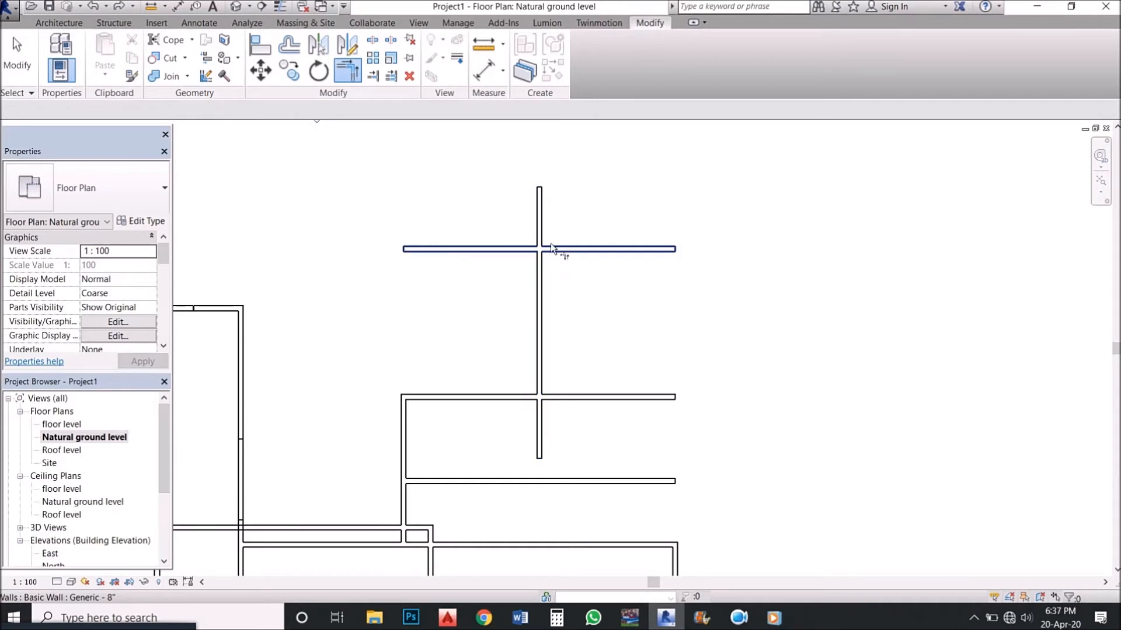
{"action": "scroll", "coordinate": [551, 248], "scroll_direction": "up", "scroll_amount": 2}
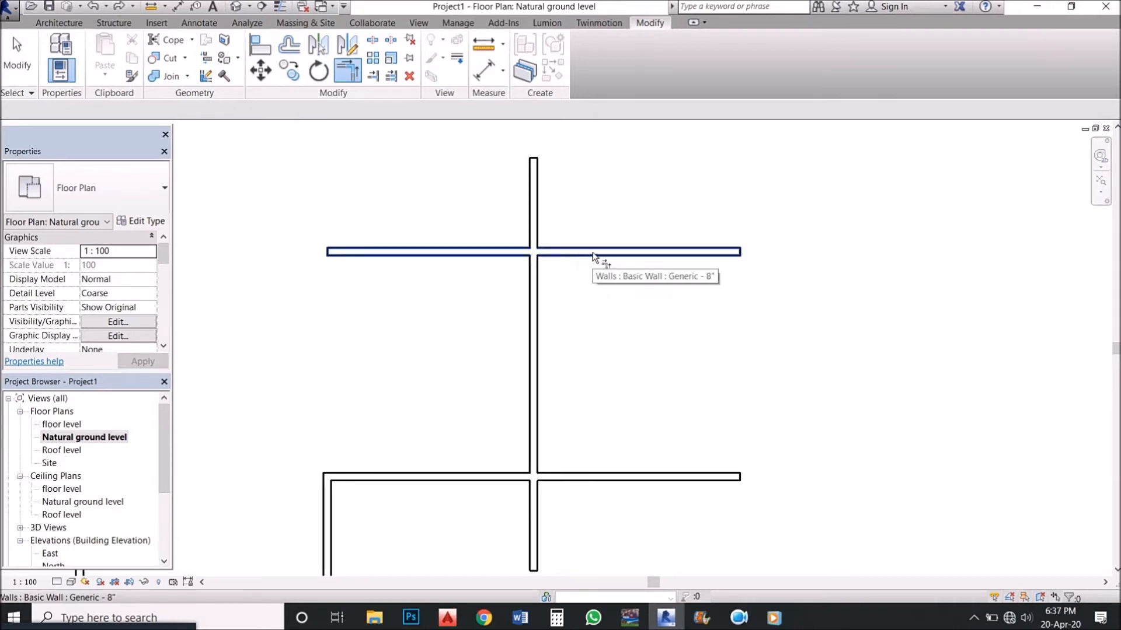
{"action": "left_click", "coordinate": [575, 252]}
{"action": "left_click", "coordinate": [530, 300]}
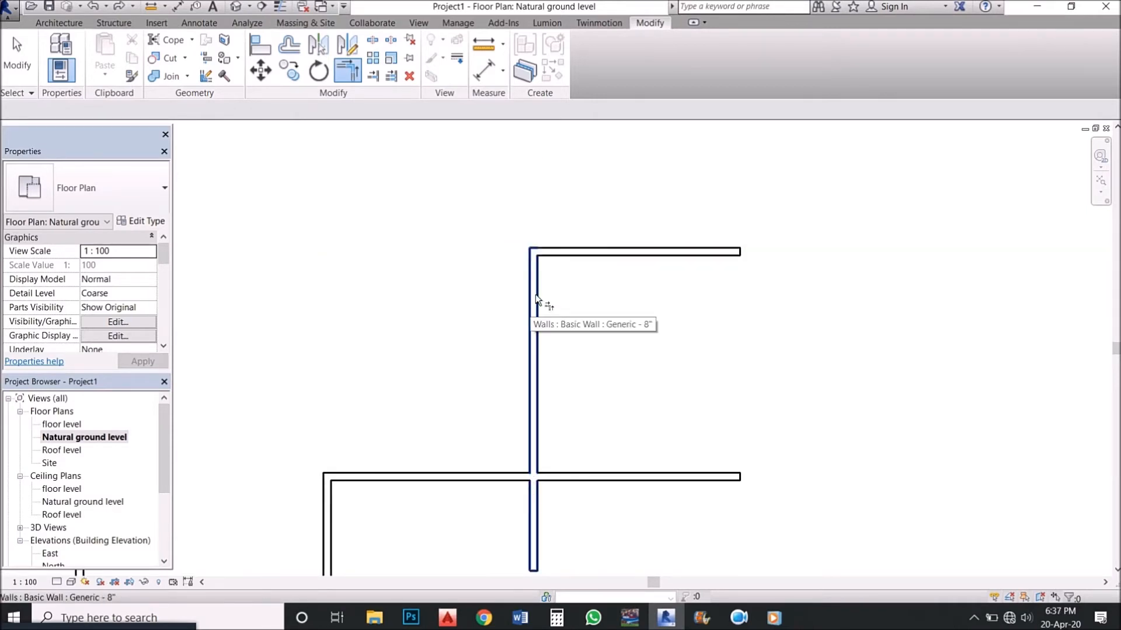
Trim that vertical wall and the next horizontal wall below to a corner, keeping the upper and left-hand portions.
{"action": "scroll", "coordinate": [568, 339], "scroll_direction": "down", "scroll_amount": 3}
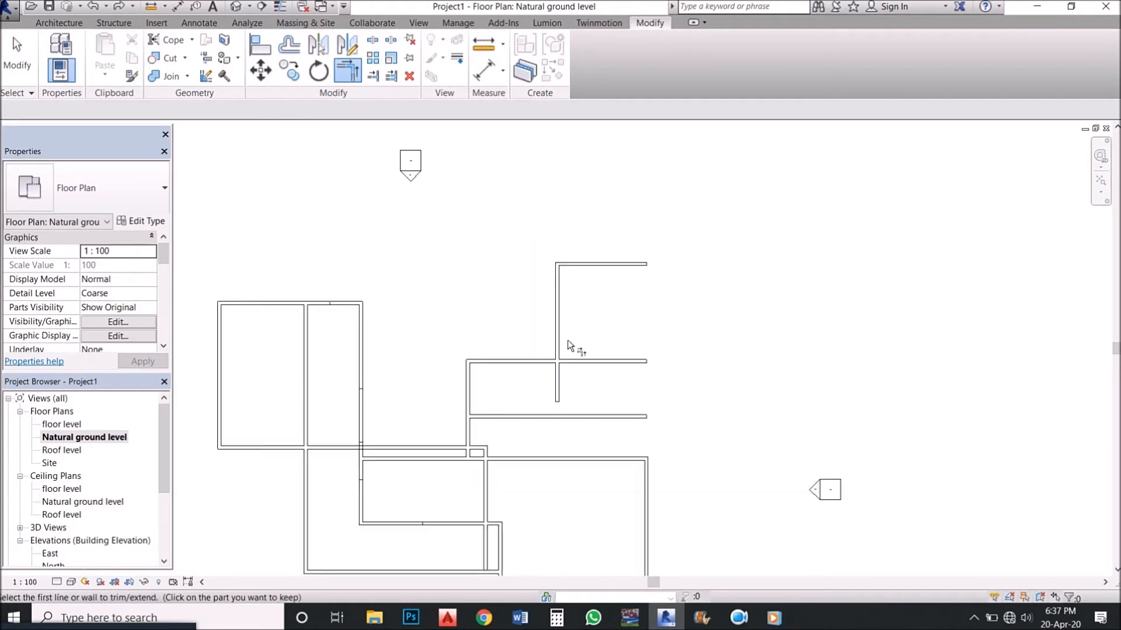
{"action": "scroll", "coordinate": [567, 340], "scroll_direction": "up", "scroll_amount": 2}
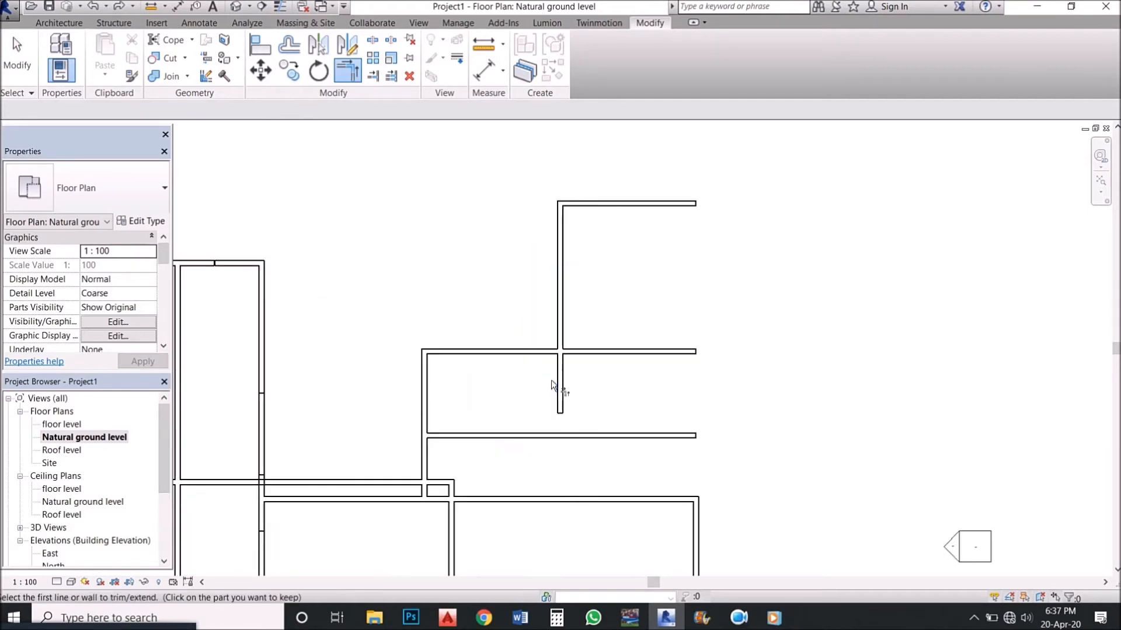
{"action": "left_click", "coordinate": [561, 331]}
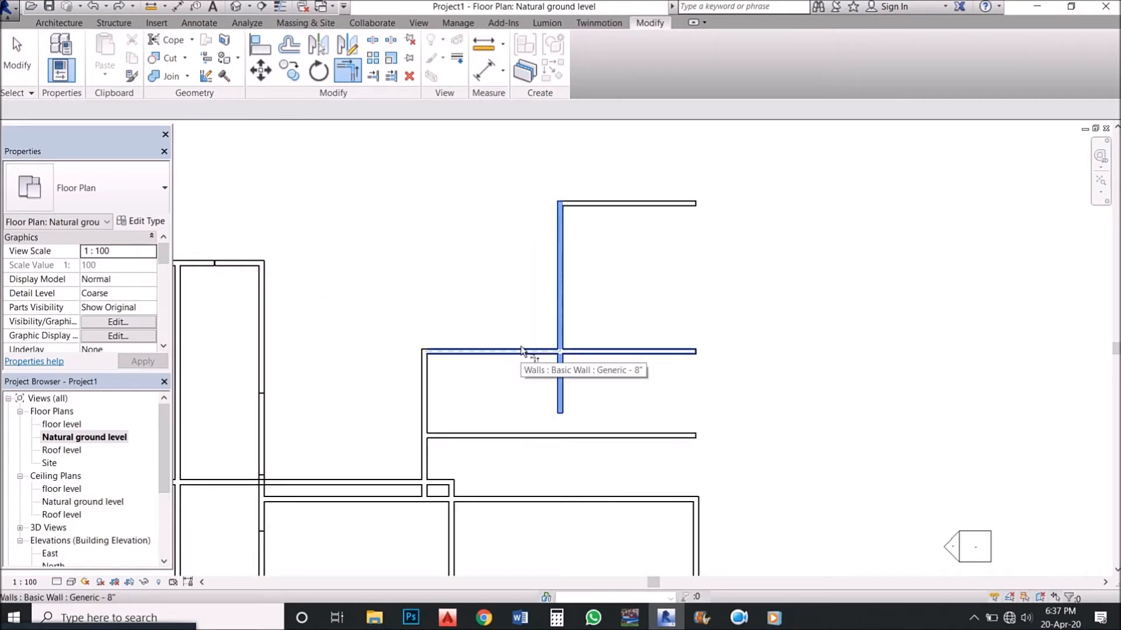
{"action": "left_click", "coordinate": [527, 352]}
{"action": "scroll", "coordinate": [554, 297], "scroll_direction": "down", "scroll_amount": 4}
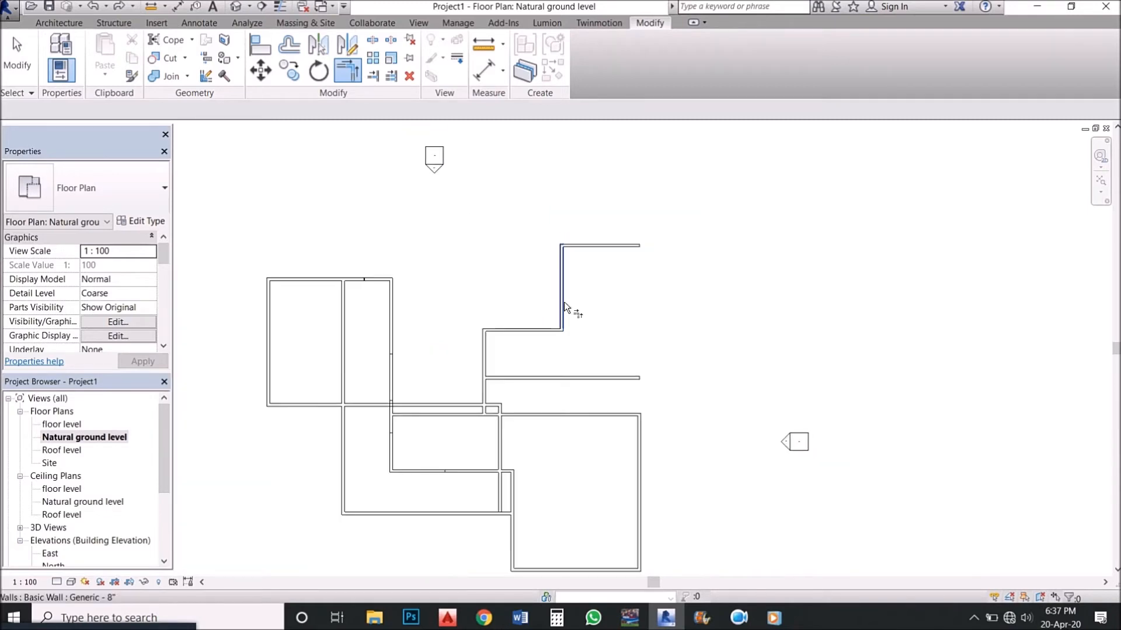
{"action": "scroll", "coordinate": [548, 409], "scroll_direction": "up", "scroll_amount": 1}
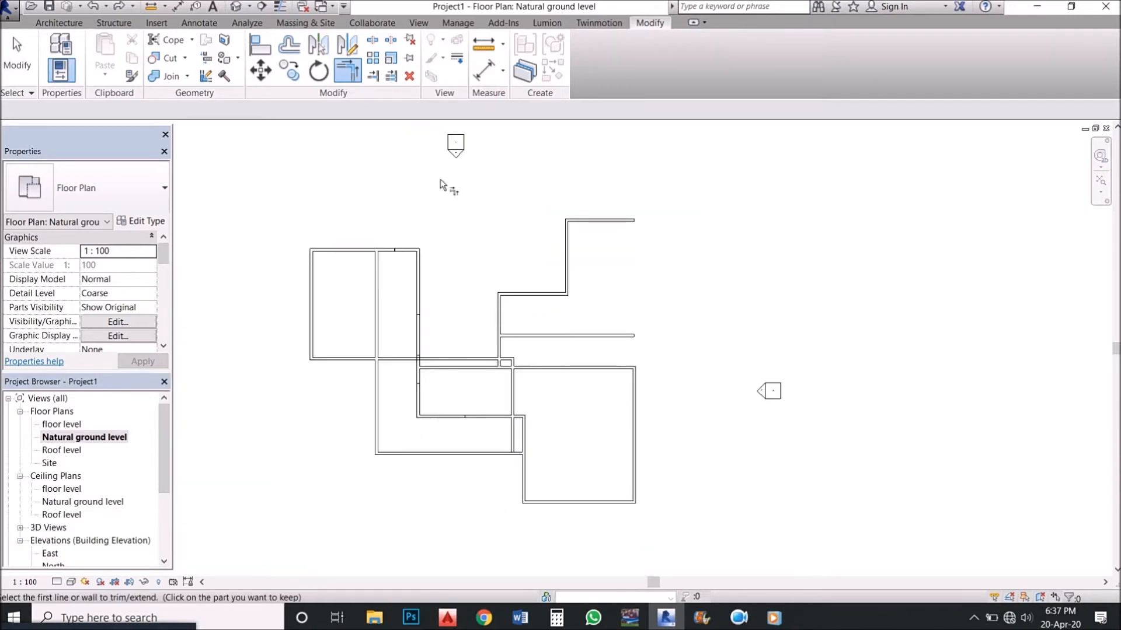
{"action": "scroll", "coordinate": [474, 285], "scroll_direction": "up", "scroll_amount": 1}
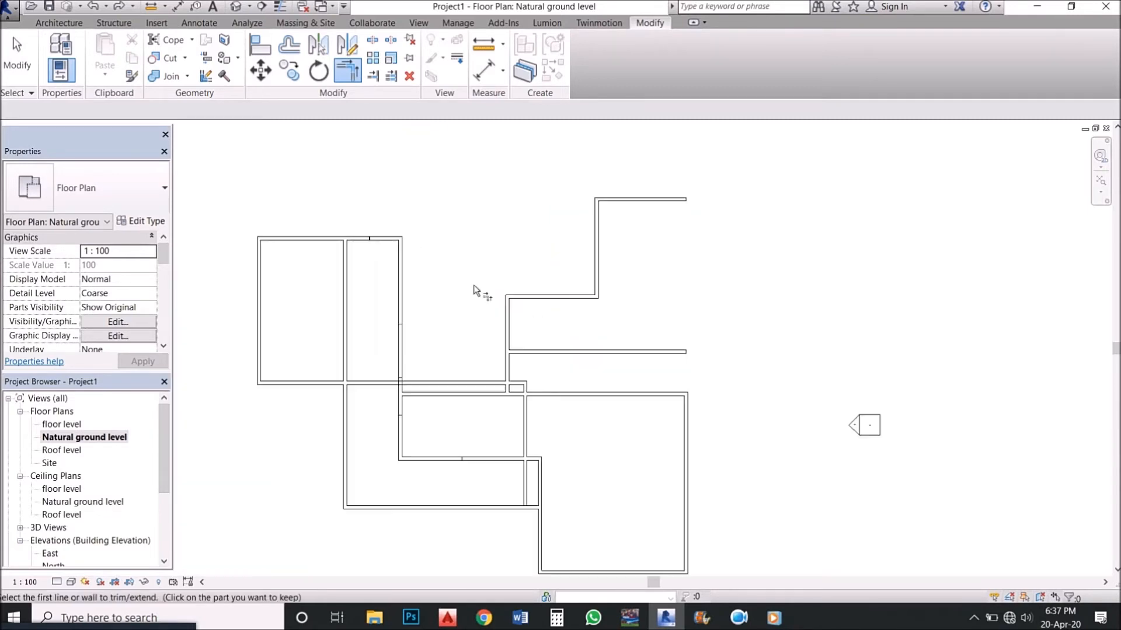
Try trimming the large right room's outer vertical wall to the left wing's lowest horizontal wall with Trim/Extend Multiple Elements, and undo it.
{"action": "left_click", "coordinate": [391, 76]}
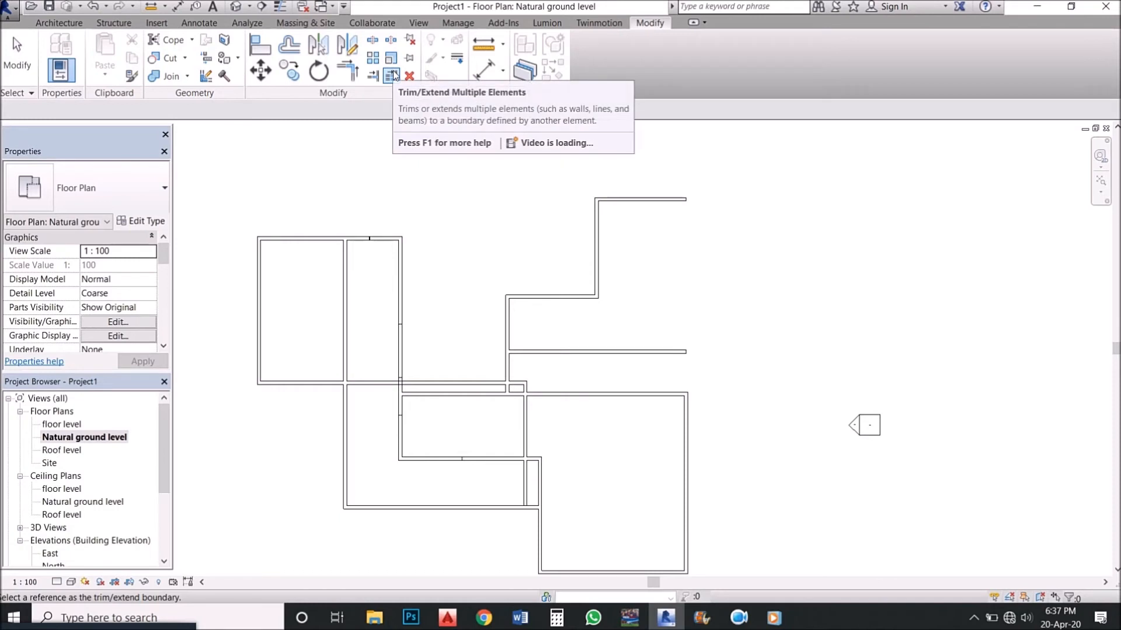
{"action": "scroll", "coordinate": [564, 405], "scroll_direction": "up", "scroll_amount": 3}
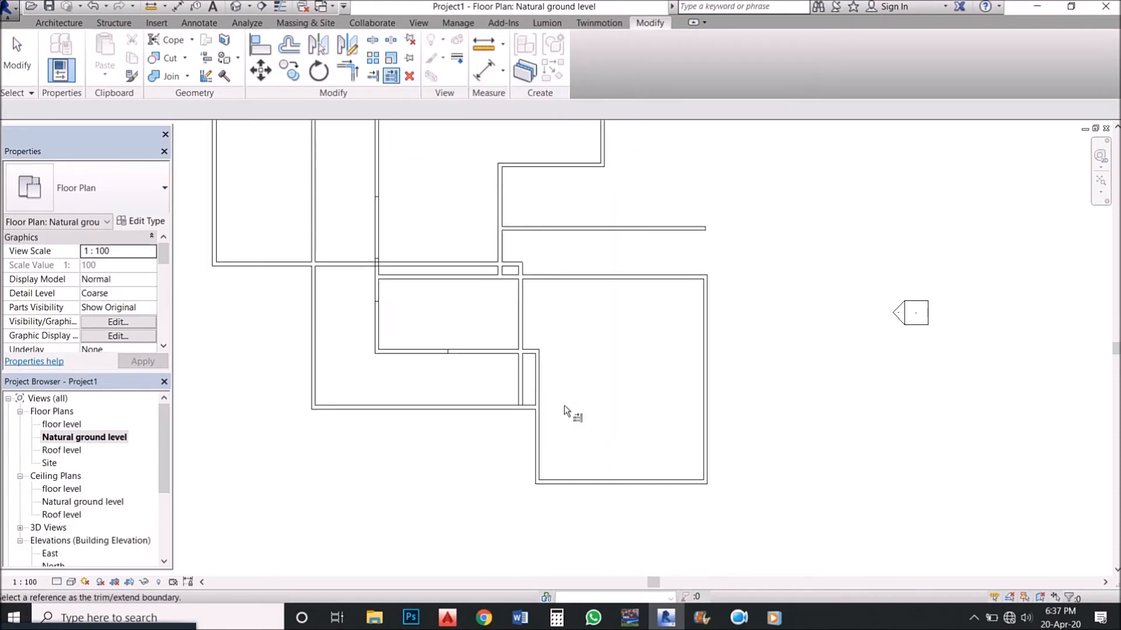
{"action": "left_click", "coordinate": [489, 369]}
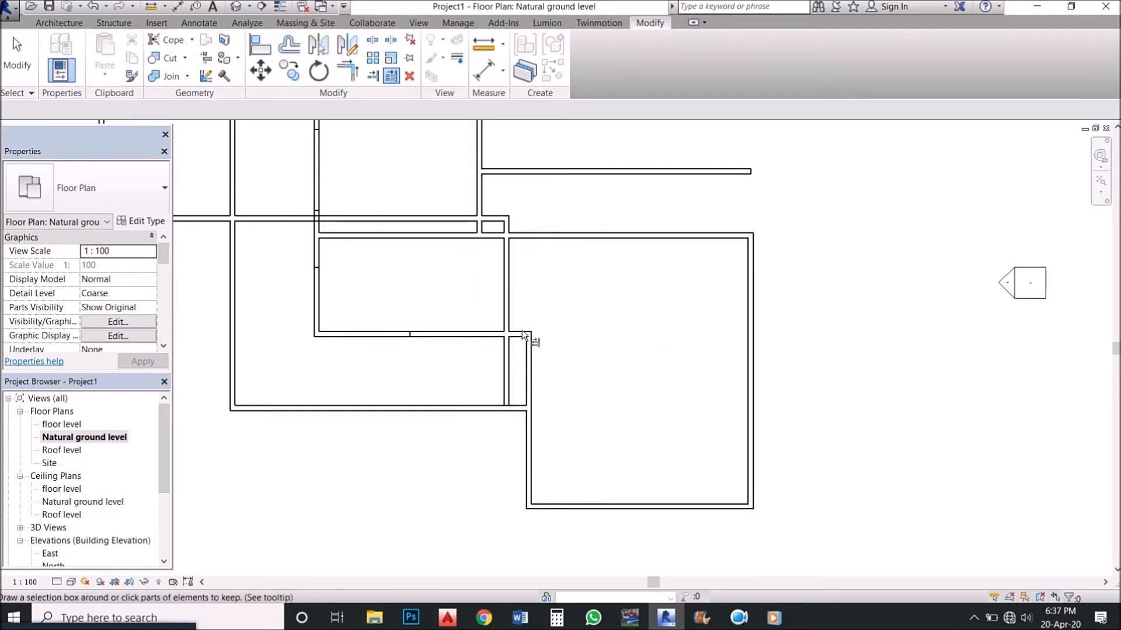
{"action": "scroll", "coordinate": [523, 331], "scroll_direction": "down", "scroll_amount": 1}
{"action": "scroll", "coordinate": [521, 327], "scroll_direction": "down", "scroll_amount": 2}
{"action": "scroll", "coordinate": [520, 361], "scroll_direction": "down", "scroll_amount": 1}
{"action": "scroll", "coordinate": [537, 322], "scroll_direction": "up", "scroll_amount": 2}
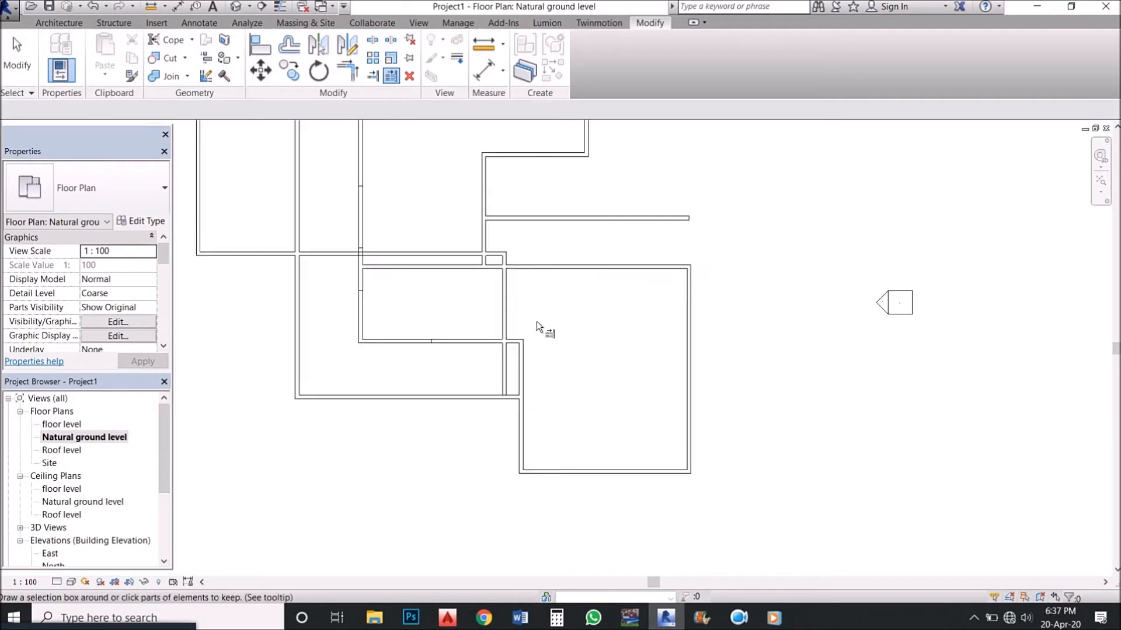
{"action": "left_click", "coordinate": [692, 334]}
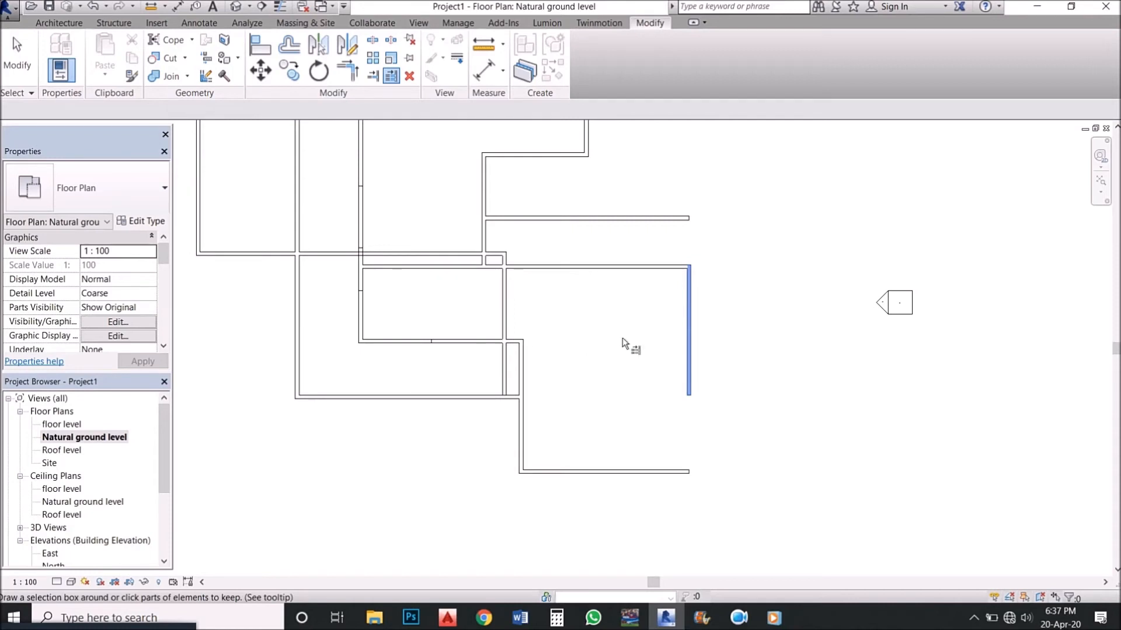
{"action": "key", "text": "Escape"}
{"action": "key", "text": "Escape"}
{"action": "key", "text": "ctrl+z"}
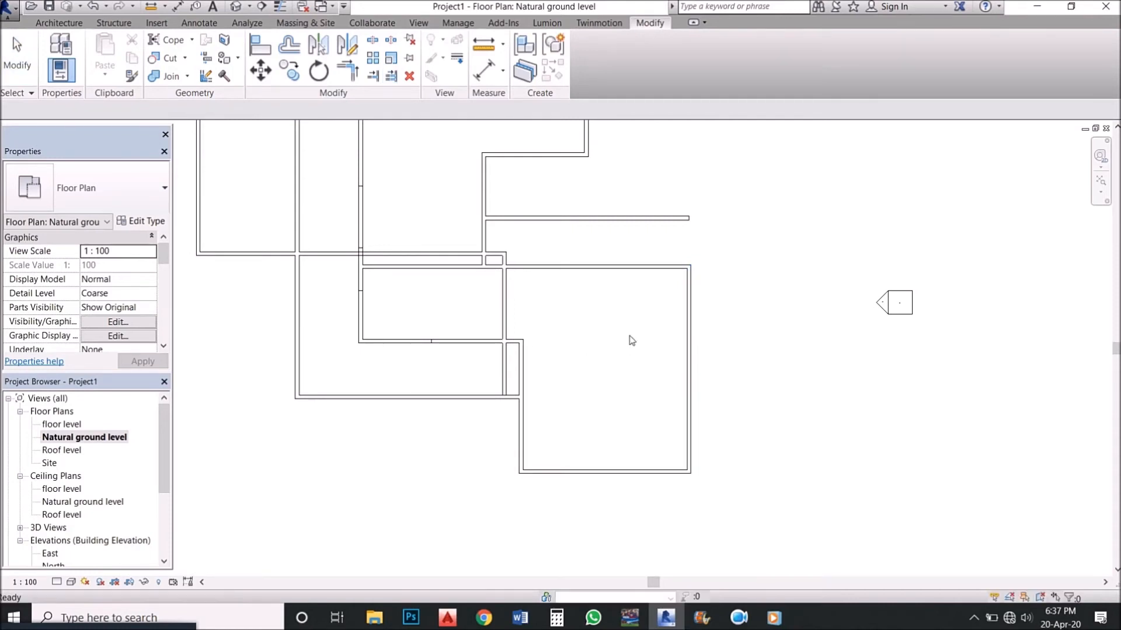
Extend the left wing's two lower horizontal walls to the large right room's outer vertical wall using Trim/Extend Multiple Elements.
{"action": "left_click", "coordinate": [391, 76]}
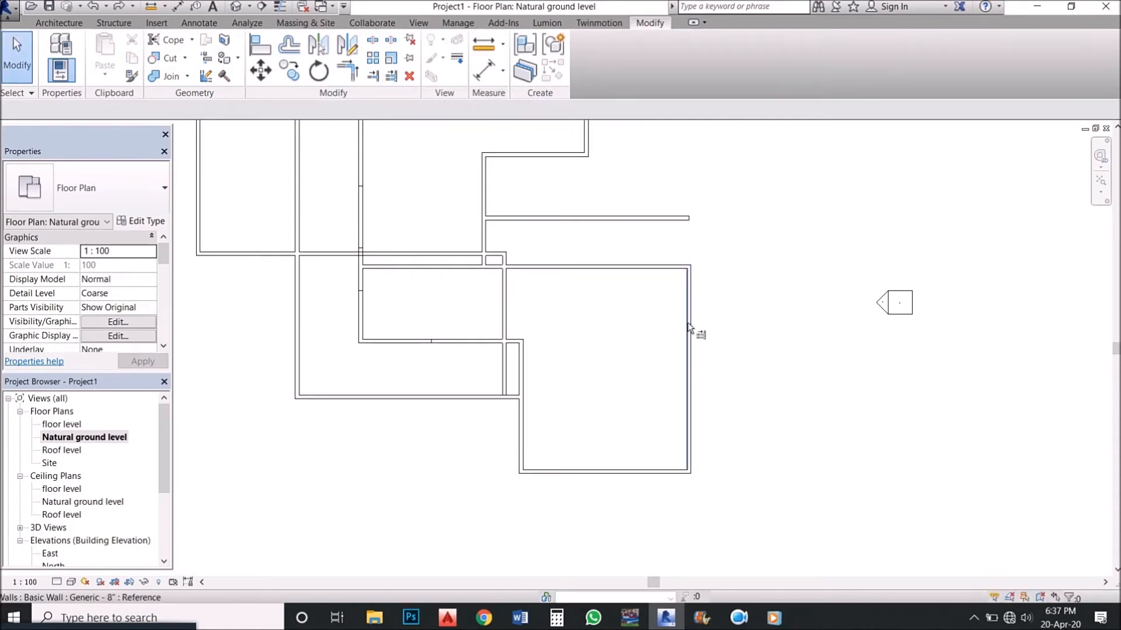
{"action": "left_click", "coordinate": [692, 335]}
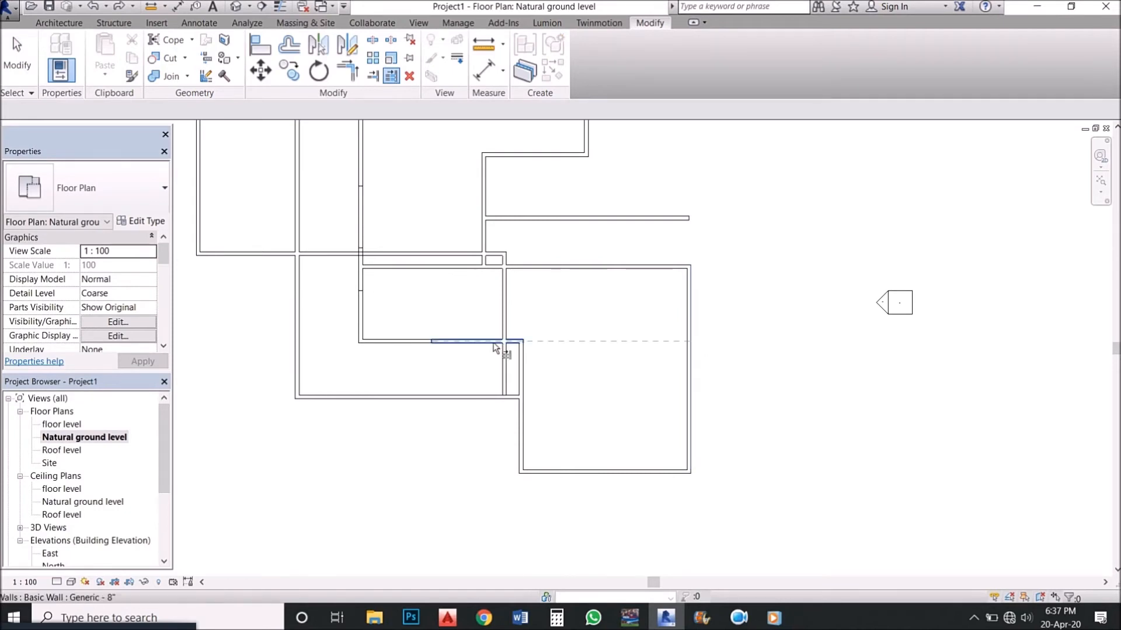
{"action": "left_click", "coordinate": [499, 349]}
{"action": "left_click", "coordinate": [517, 391]}
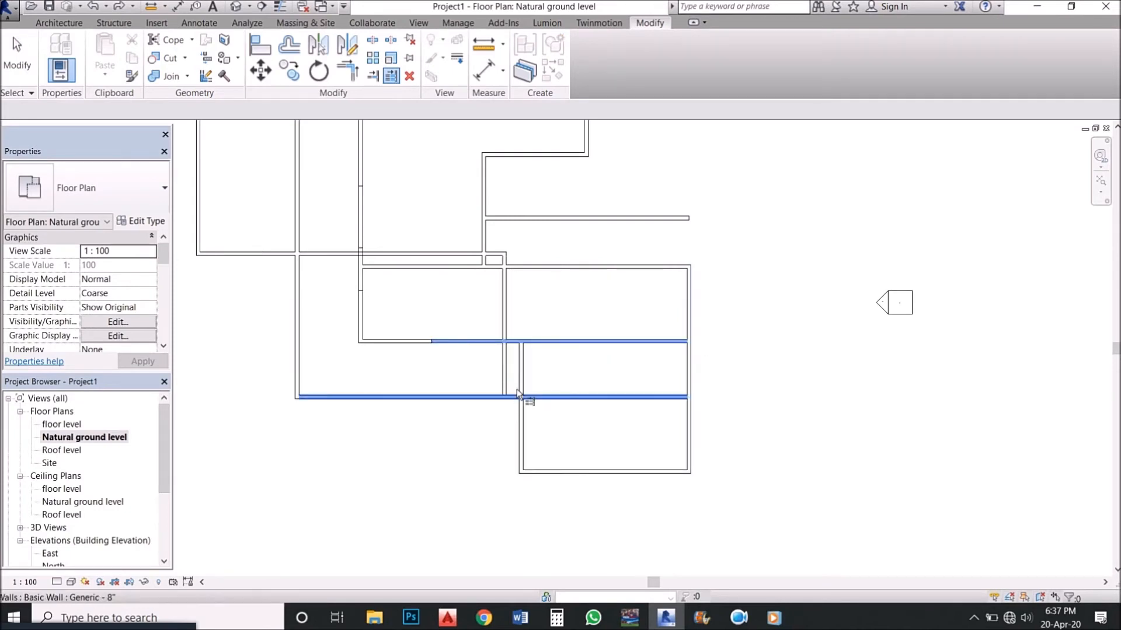
{"action": "scroll", "coordinate": [545, 445], "scroll_direction": "up", "scroll_amount": 2}
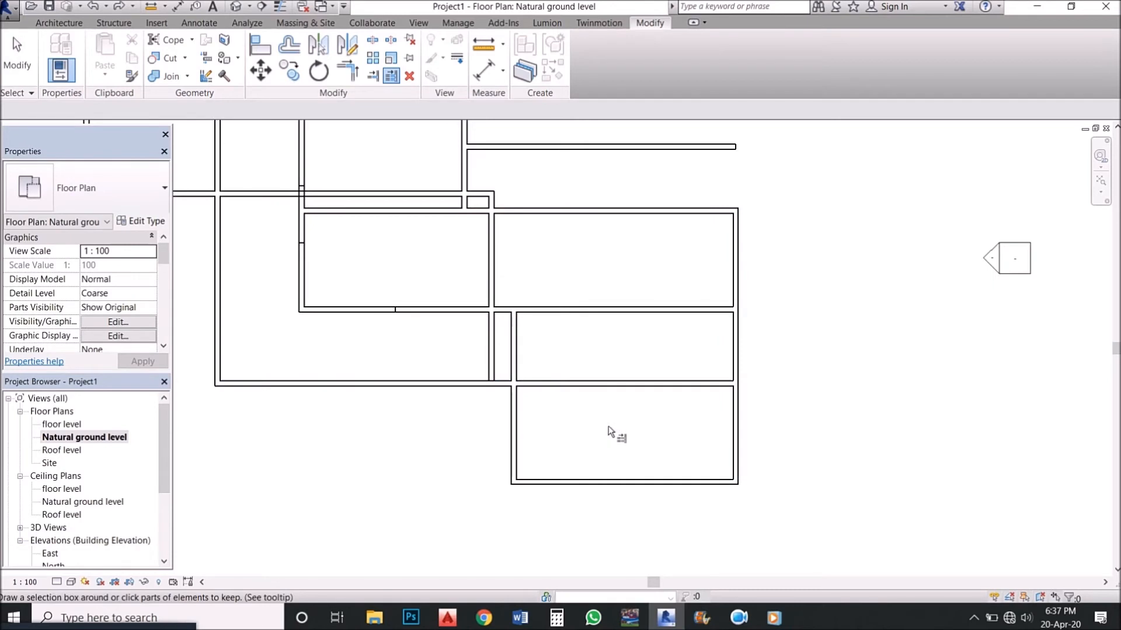
Undo the lowest wall's extension and extend that wall again to the right room's outer vertical wall.
{"action": "key", "text": "ctrl+z"}
{"action": "scroll", "coordinate": [609, 426], "scroll_direction": "down", "scroll_amount": 1}
{"action": "scroll", "coordinate": [607, 387], "scroll_direction": "up", "scroll_amount": 1}
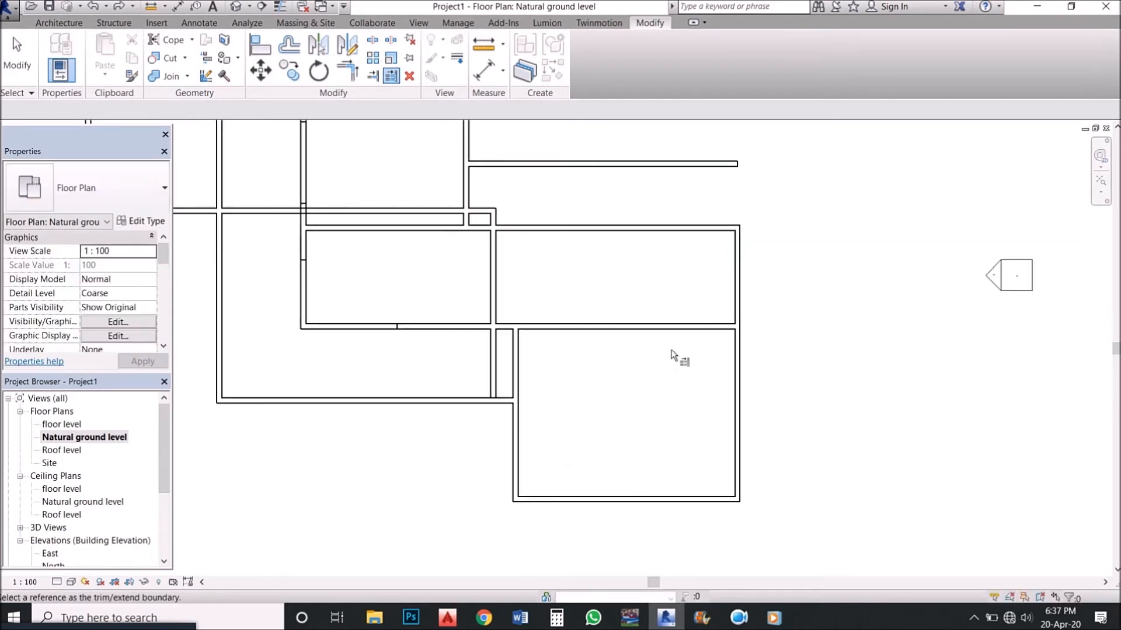
{"action": "left_click", "coordinate": [739, 384]}
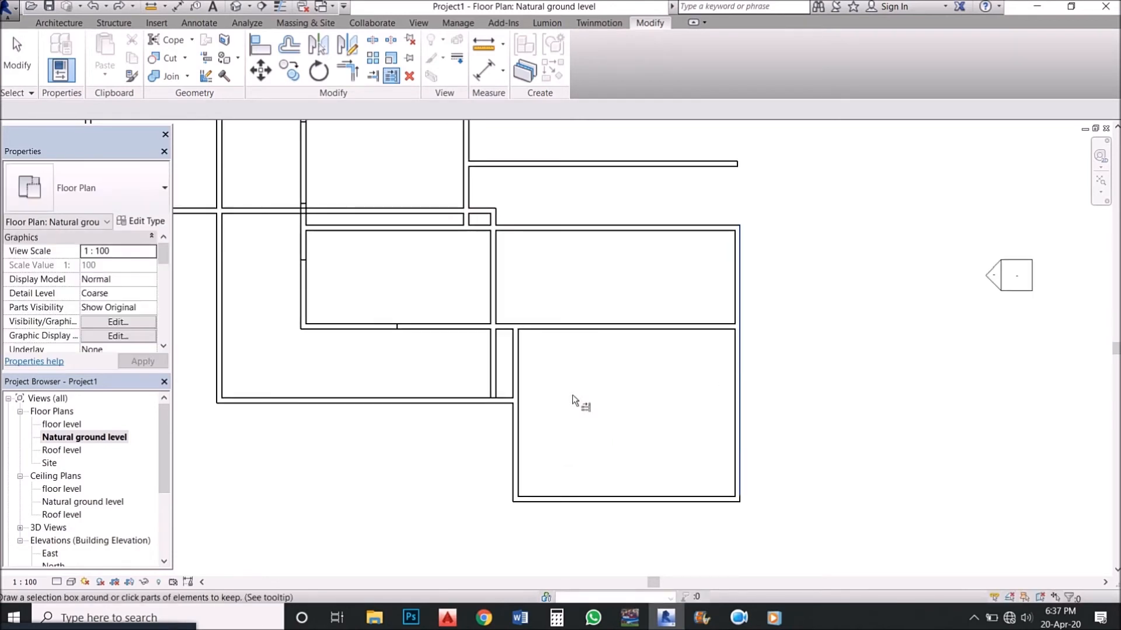
{"action": "left_click", "coordinate": [502, 403]}
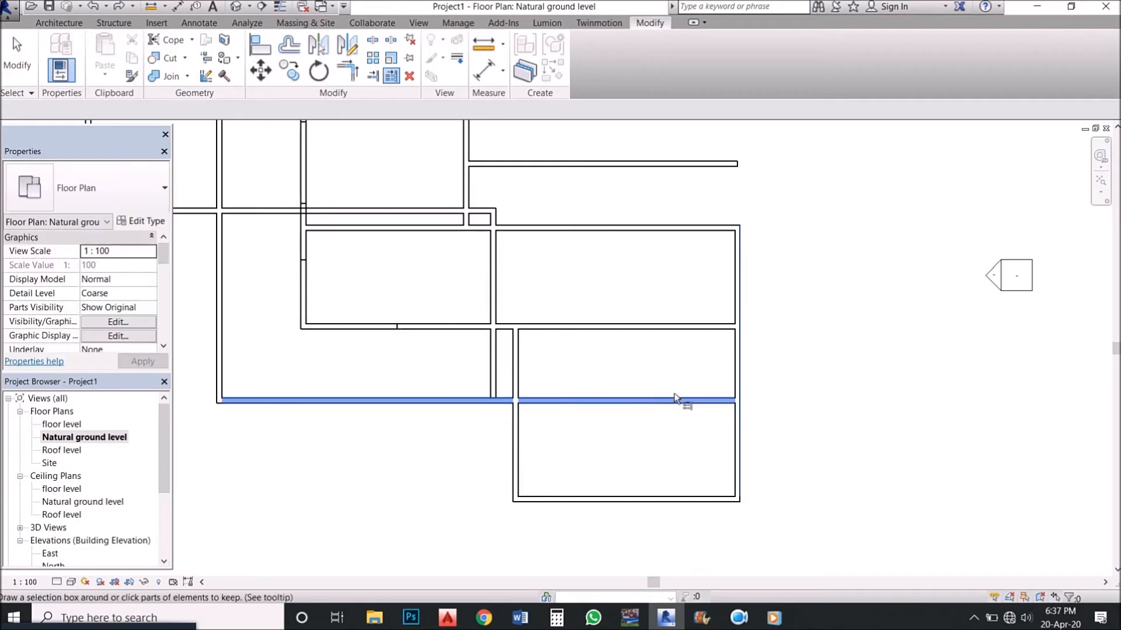
{"action": "scroll", "coordinate": [680, 403], "scroll_direction": "down", "scroll_amount": 2}
{"action": "scroll", "coordinate": [461, 325], "scroll_direction": "up", "scroll_amount": 3}
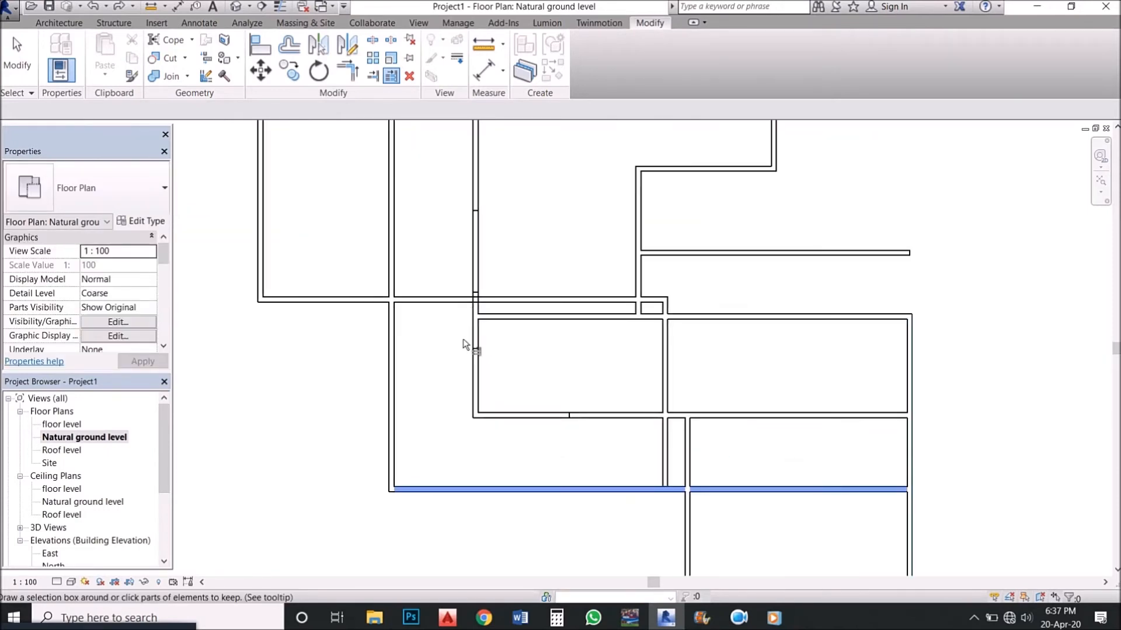
Extend the inner room's lower horizontal wall leftward to the left wing's long vertical wall, and undo the extension.
{"action": "scroll", "coordinate": [459, 345], "scroll_direction": "down", "scroll_amount": 1}
{"action": "scroll", "coordinate": [443, 348], "scroll_direction": "up", "scroll_amount": 1}
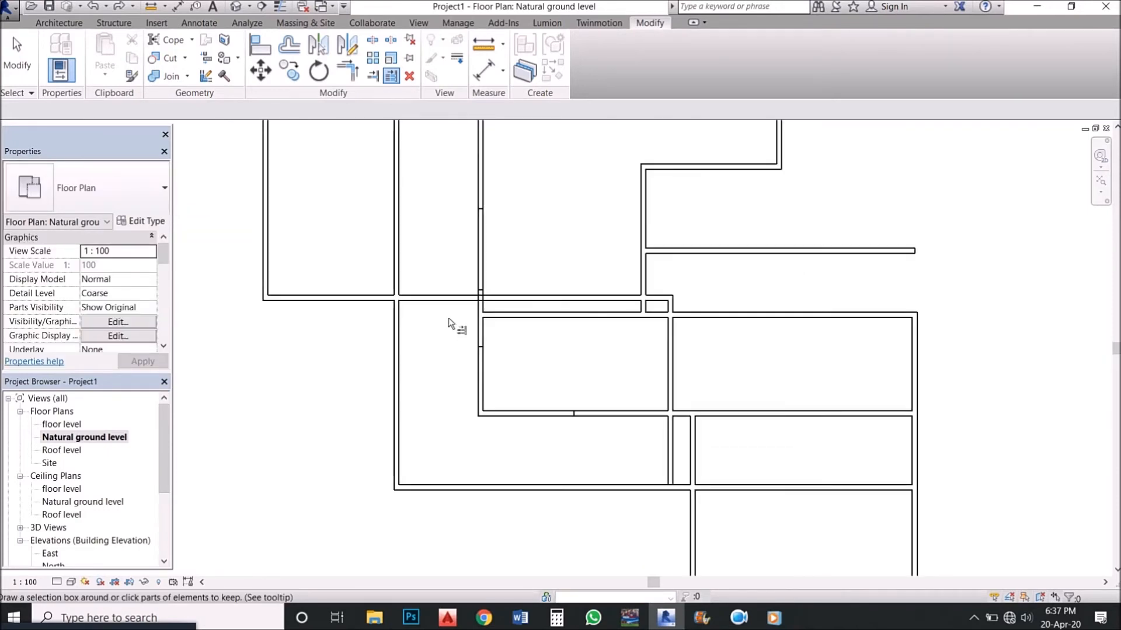
{"action": "left_click", "coordinate": [403, 410]}
{"action": "left_click", "coordinate": [516, 416]}
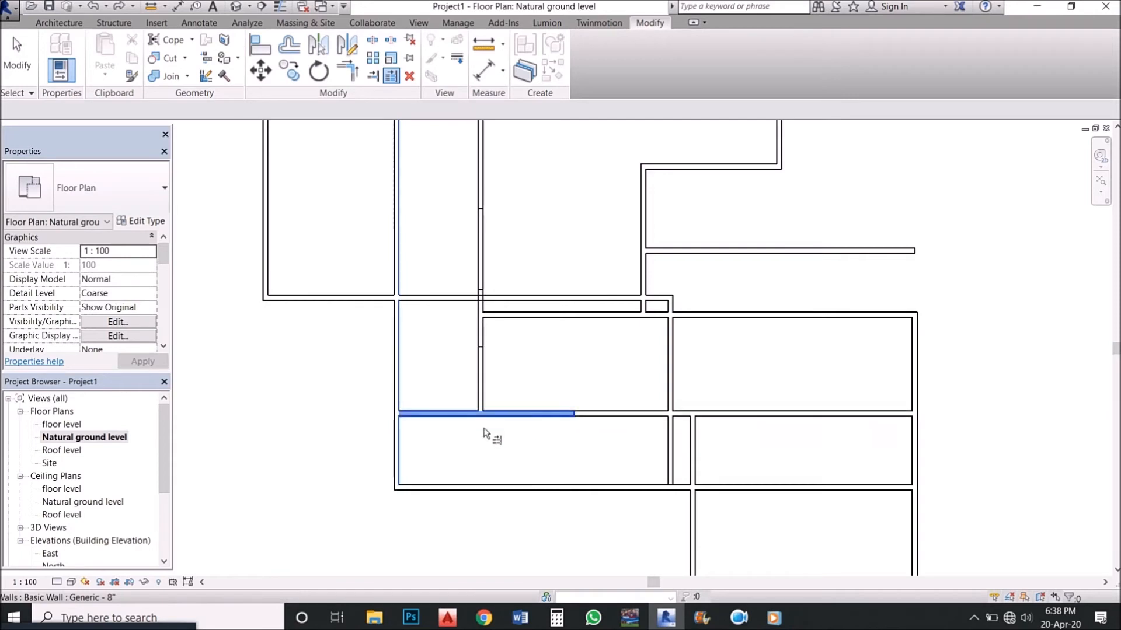
{"action": "key", "text": "ctrl+z"}
Try trimming the left wing's long vertical wall using the inner room's lower horizontal wall as the boundary, and undo the trim.
{"action": "scroll", "coordinate": [426, 441], "scroll_direction": "up", "scroll_amount": 1}
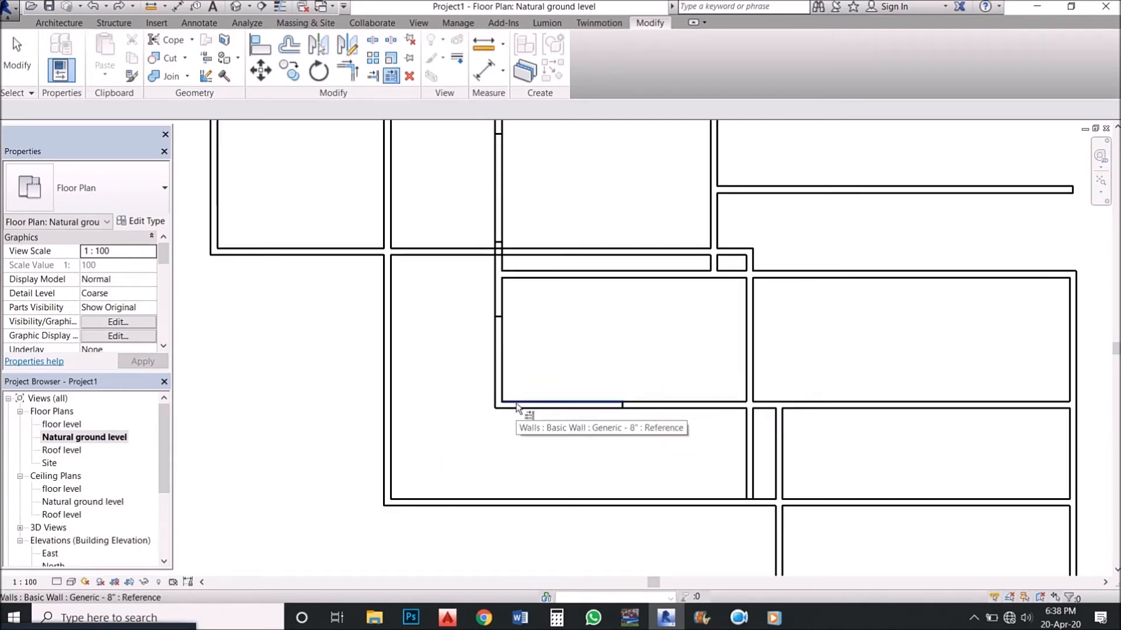
{"action": "left_click", "coordinate": [388, 431]}
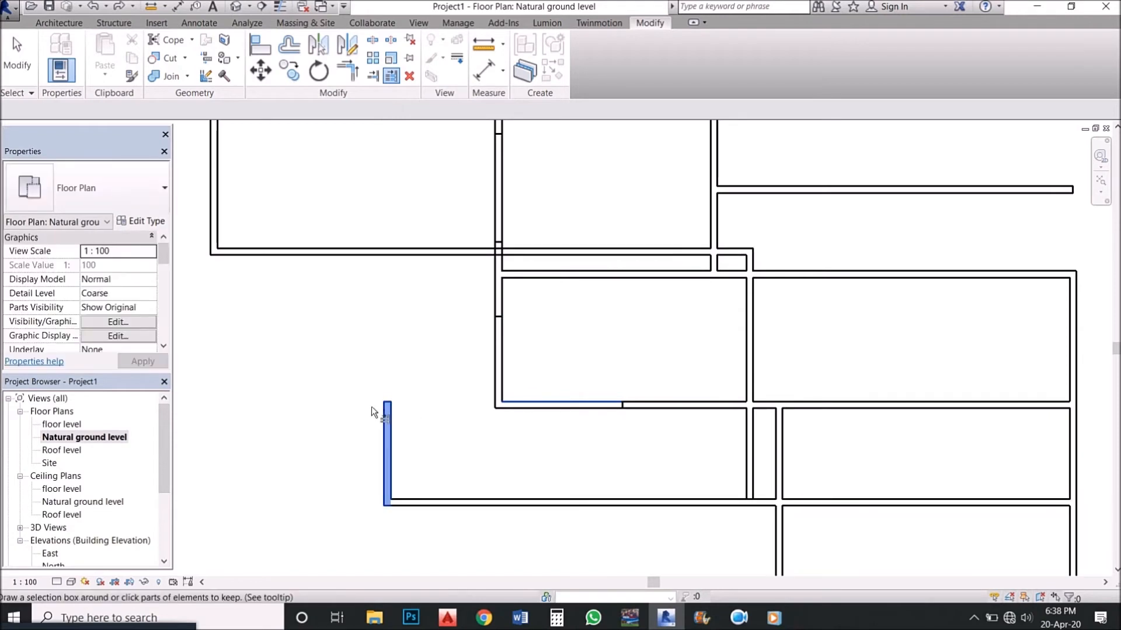
{"action": "scroll", "coordinate": [373, 412], "scroll_direction": "up", "scroll_amount": 1}
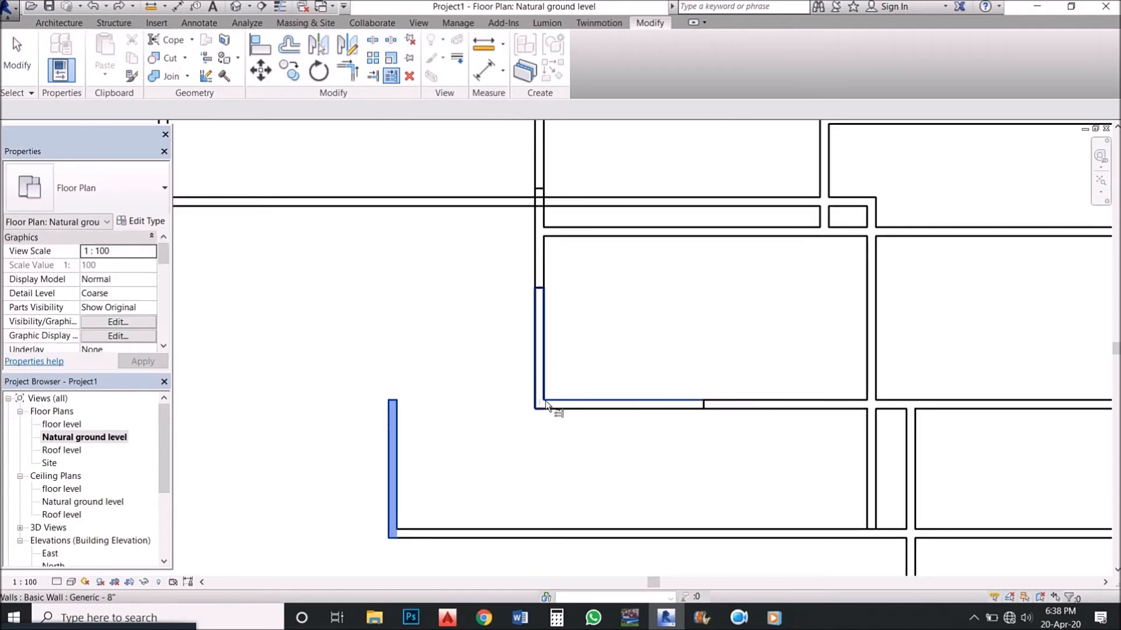
{"action": "key", "text": "ctrl+z"}
{"action": "scroll", "coordinate": [449, 403], "scroll_direction": "down", "scroll_amount": 1}
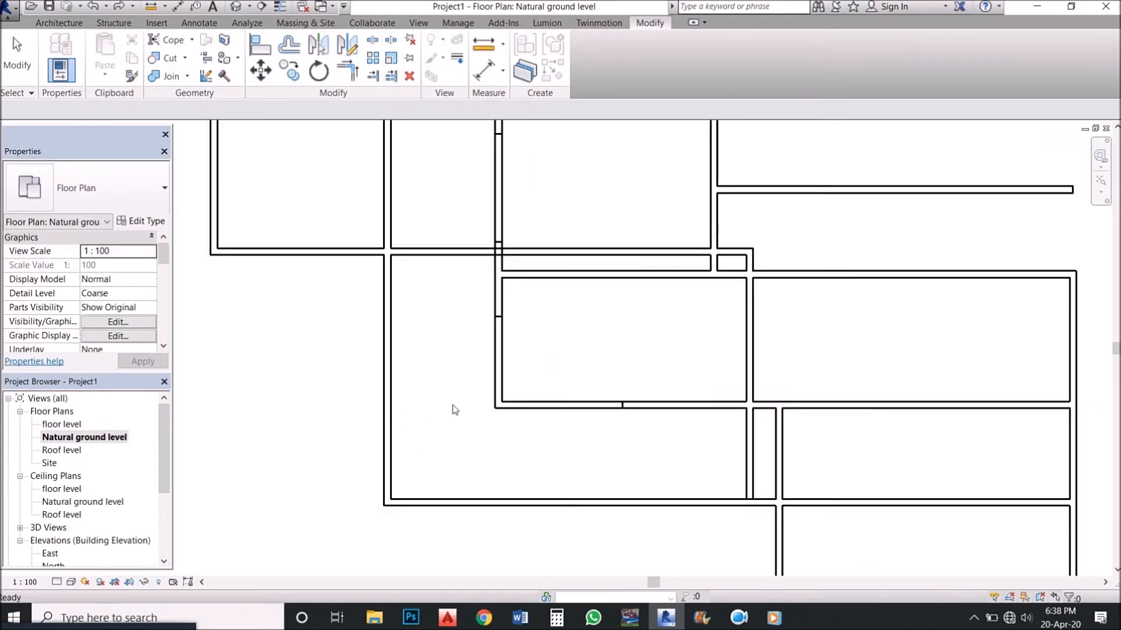
Extend the four horizontal walls on its right to the left wing's long vertical wall using Trim/Extend Multiple Elements.
{"action": "key", "text": "Return"}
{"action": "scroll", "coordinate": [451, 410], "scroll_direction": "down", "scroll_amount": 1}
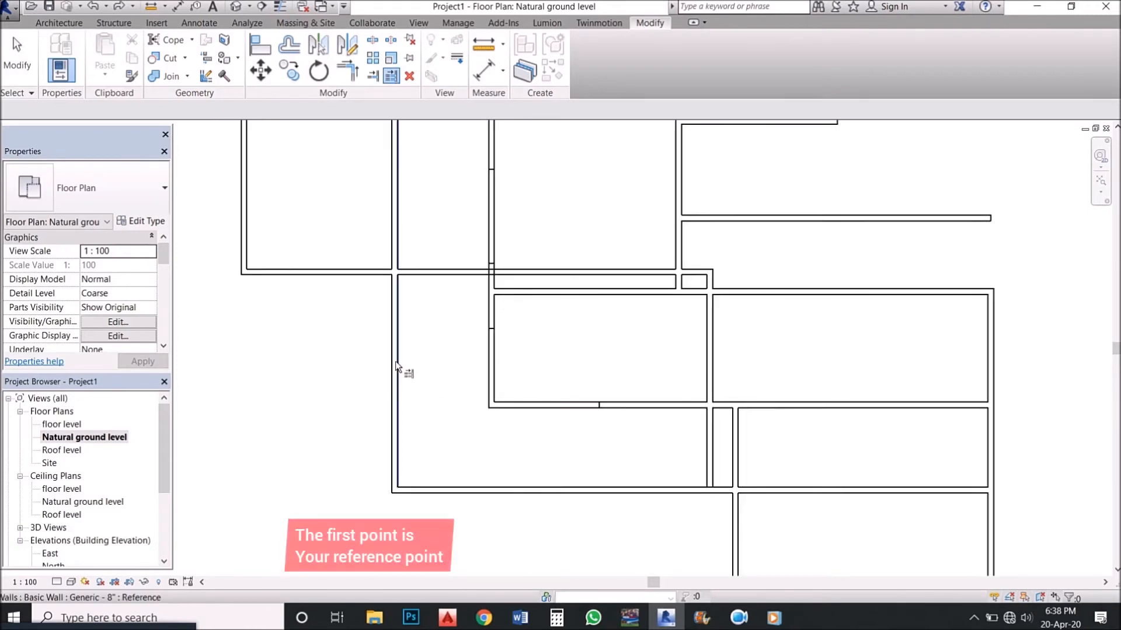
{"action": "left_click", "coordinate": [394, 398]}
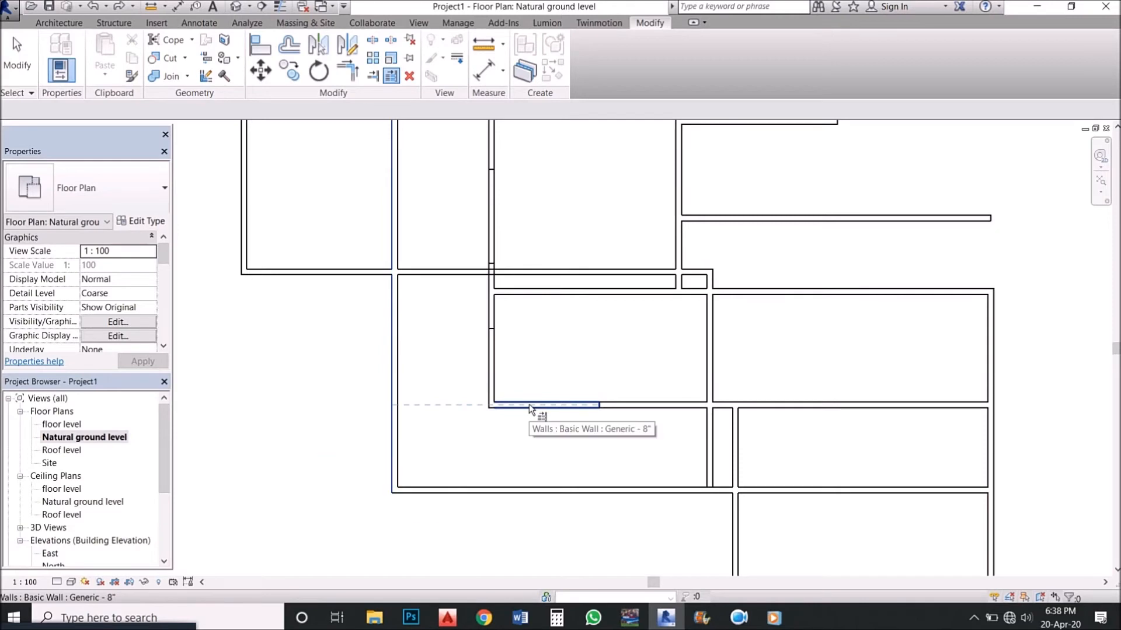
{"action": "left_click", "coordinate": [528, 404]}
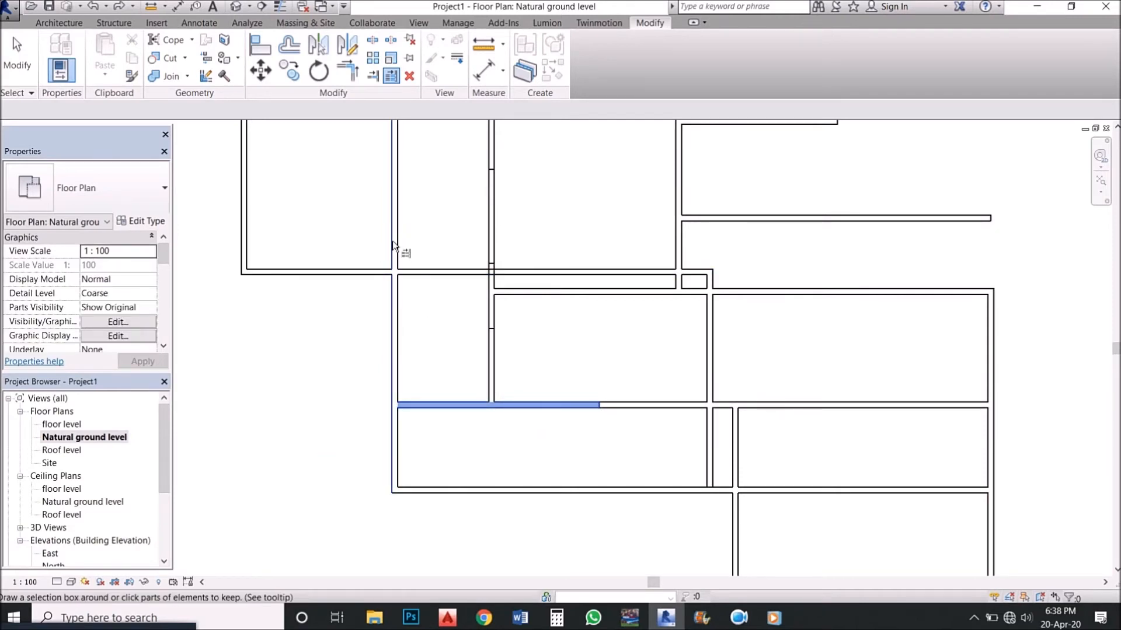
{"action": "left_click", "coordinate": [505, 299]}
{"action": "scroll", "coordinate": [409, 253], "scroll_direction": "down", "scroll_amount": 3}
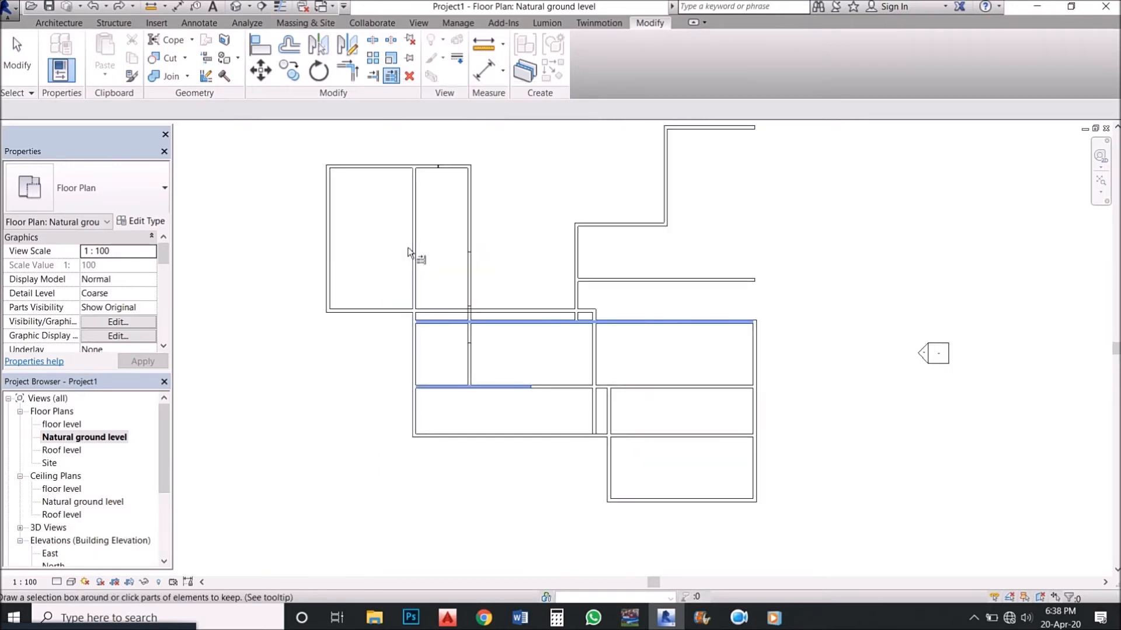
{"action": "left_click", "coordinate": [613, 285]}
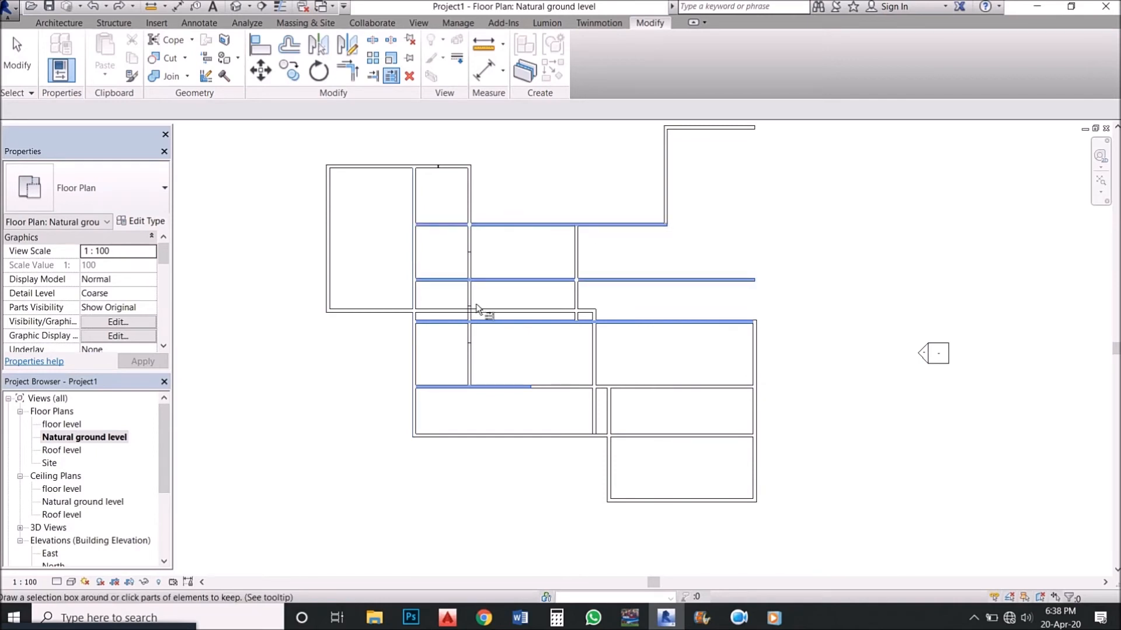
{"action": "scroll", "coordinate": [502, 210], "scroll_direction": "down", "scroll_amount": 3}
{"action": "right_click", "coordinate": [503, 204]}
{"action": "left_click", "coordinate": [538, 215]}
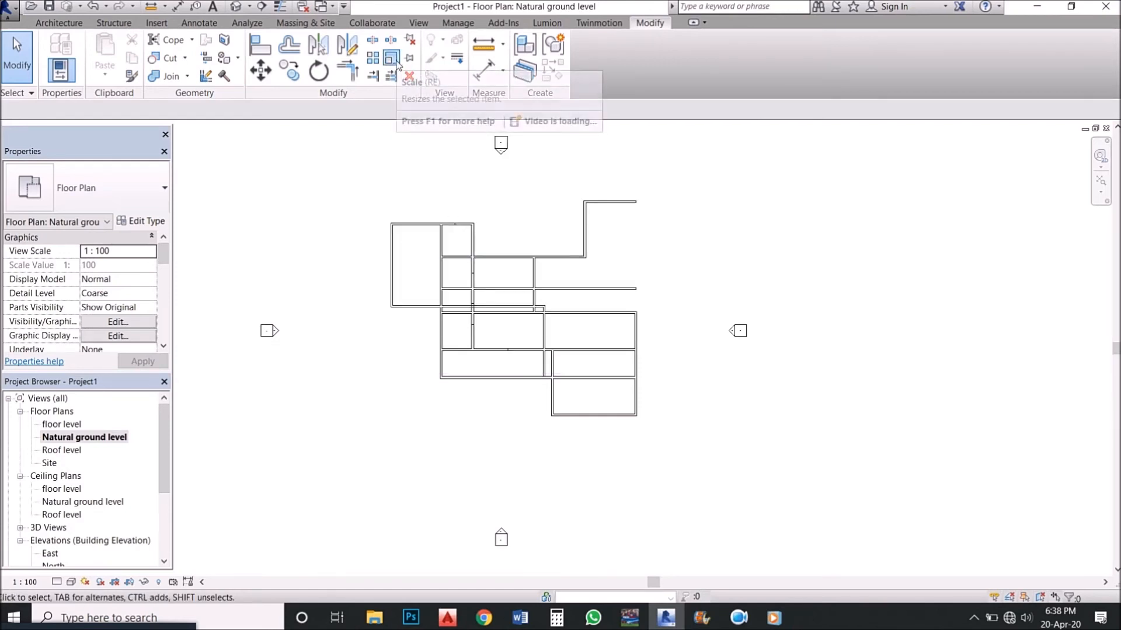
Try to scale the left wing's top horizontal wall numerically from an origin about 1100 mm above its left end.
{"action": "scroll", "coordinate": [383, 203], "scroll_direction": "up", "scroll_amount": 4}
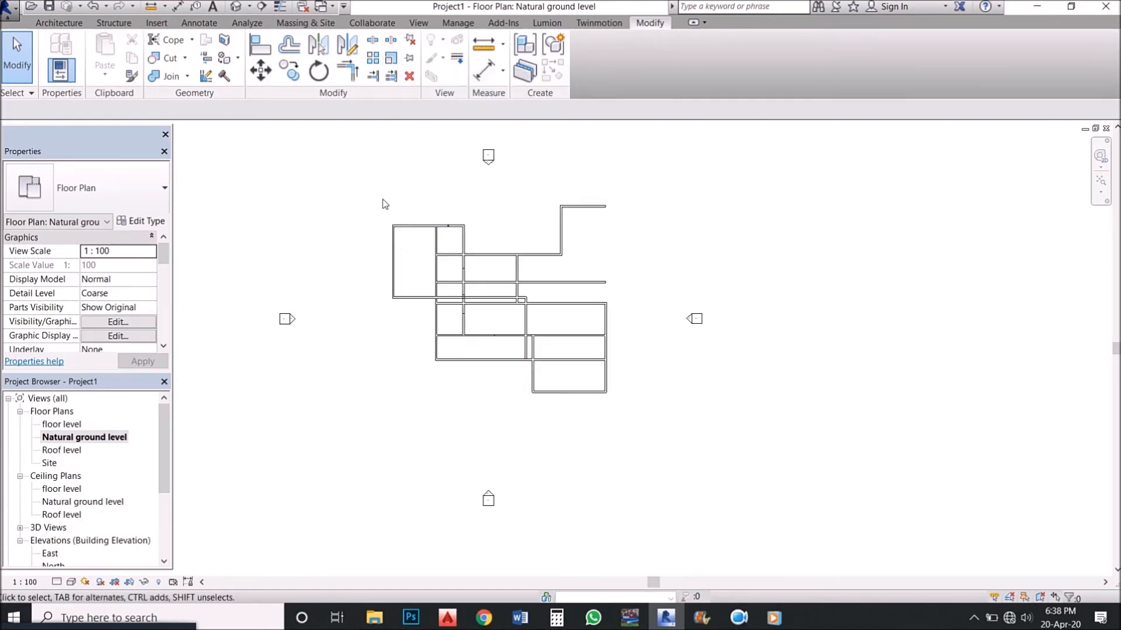
{"action": "scroll", "coordinate": [392, 245], "scroll_direction": "up", "scroll_amount": 1}
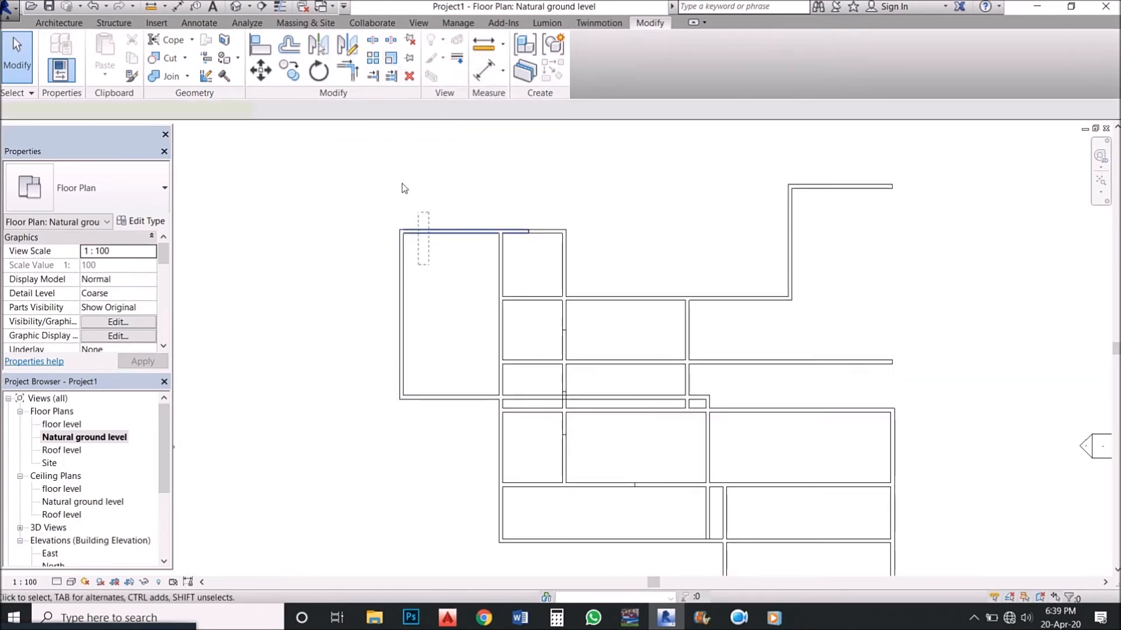
{"action": "left_click", "coordinate": [403, 232]}
{"action": "left_click", "coordinate": [399, 75]}
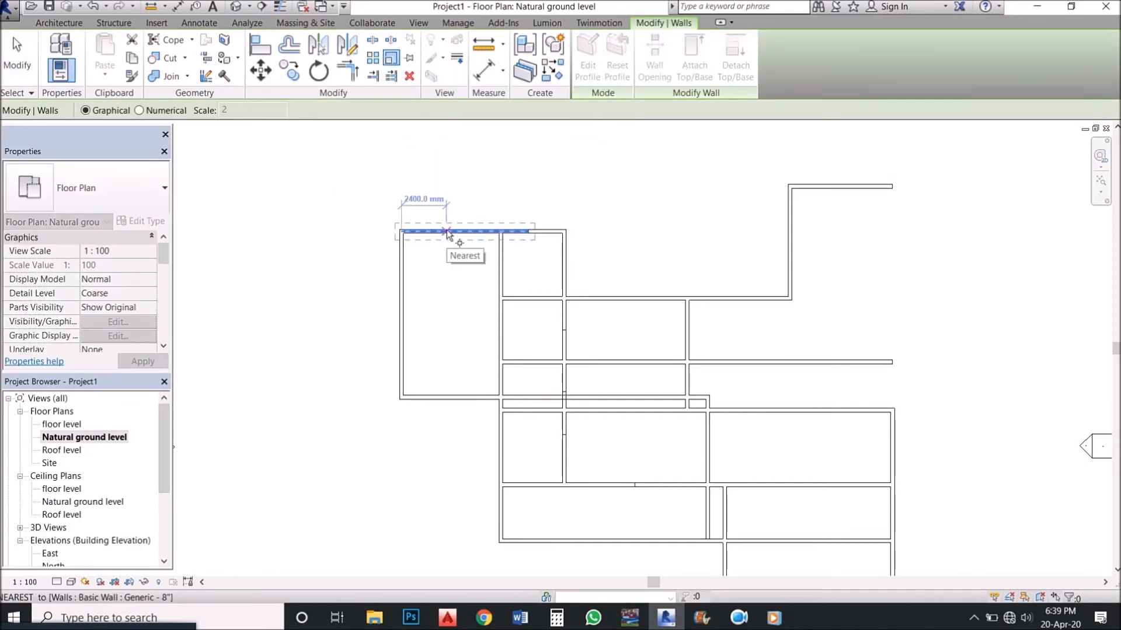
{"action": "left_click", "coordinate": [140, 111]}
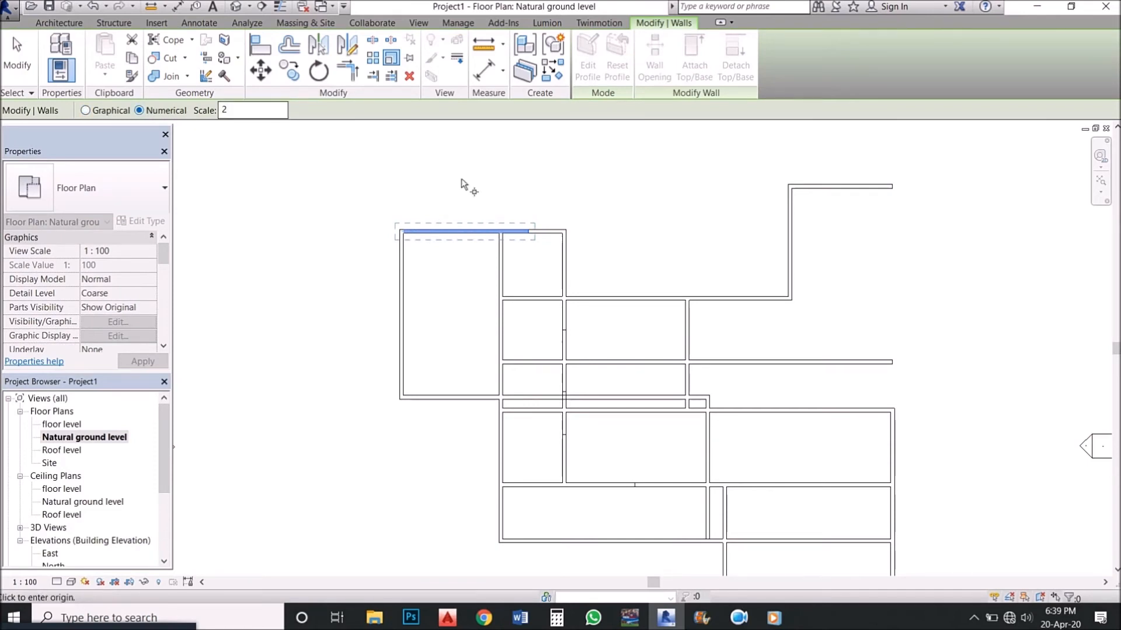
{"action": "left_click", "coordinate": [255, 111]}
{"action": "left_click", "coordinate": [401, 212]}
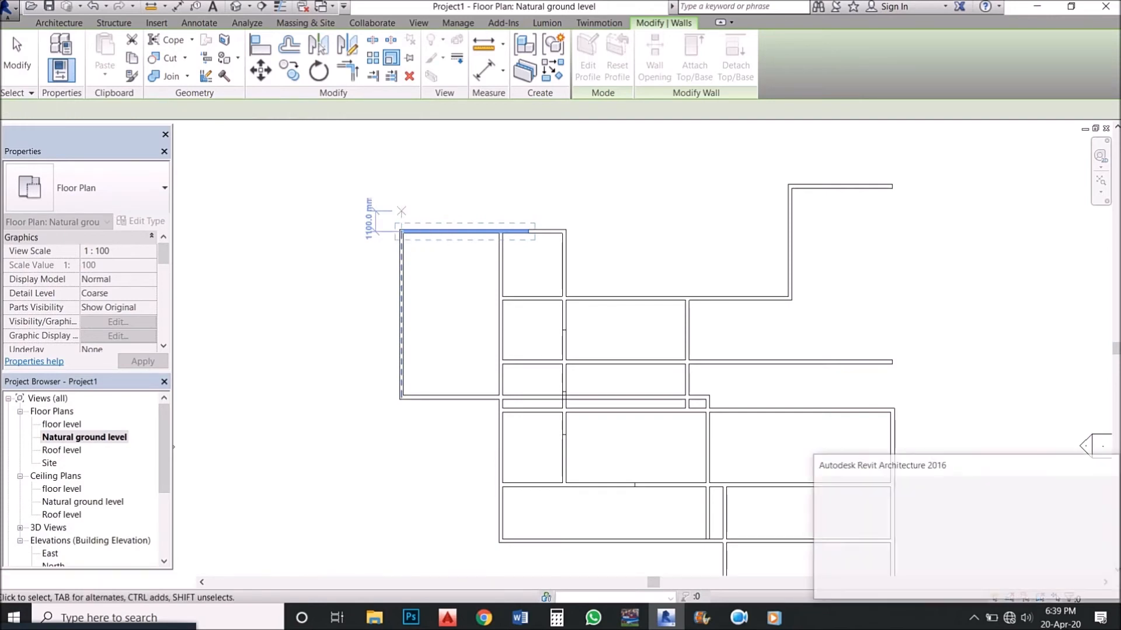
{"action": "scroll", "coordinate": [401, 254], "scroll_direction": "down", "scroll_amount": 3}
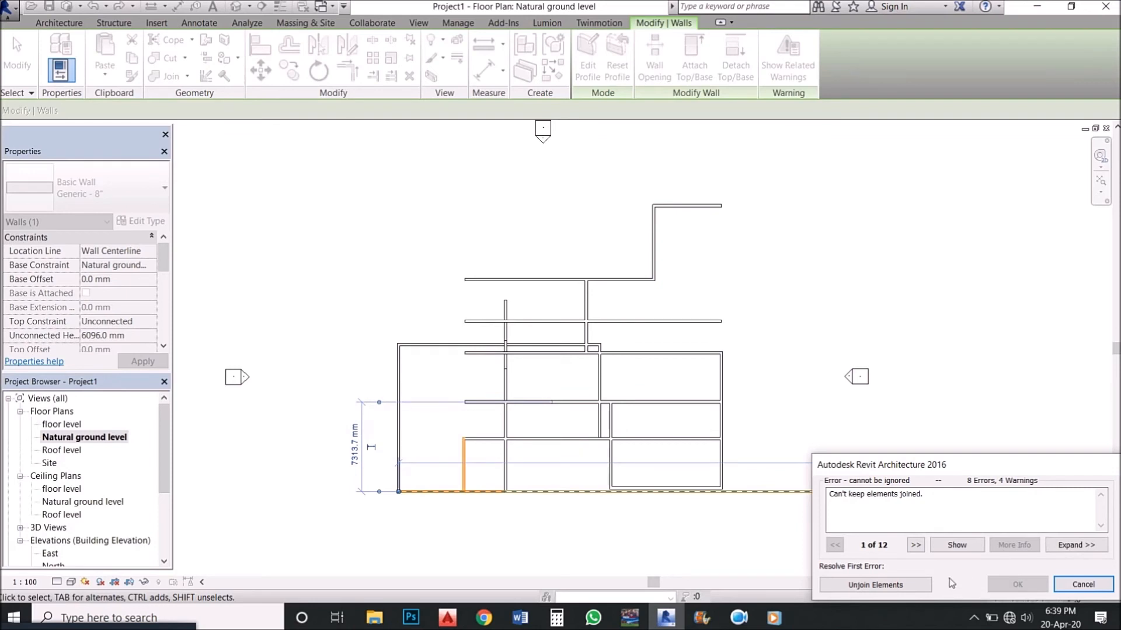
{"action": "left_click", "coordinate": [1067, 584]}
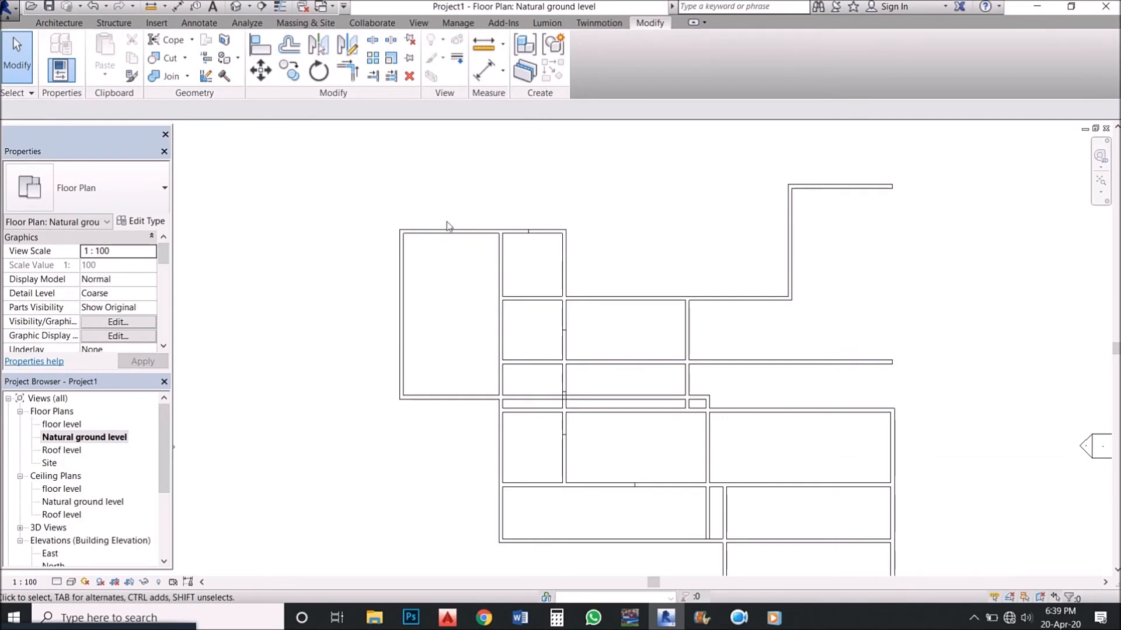
Delete the left wing's longer top horizontal wall segment and its outermost left vertical wall.
{"action": "scroll", "coordinate": [442, 226], "scroll_direction": "down", "scroll_amount": 3}
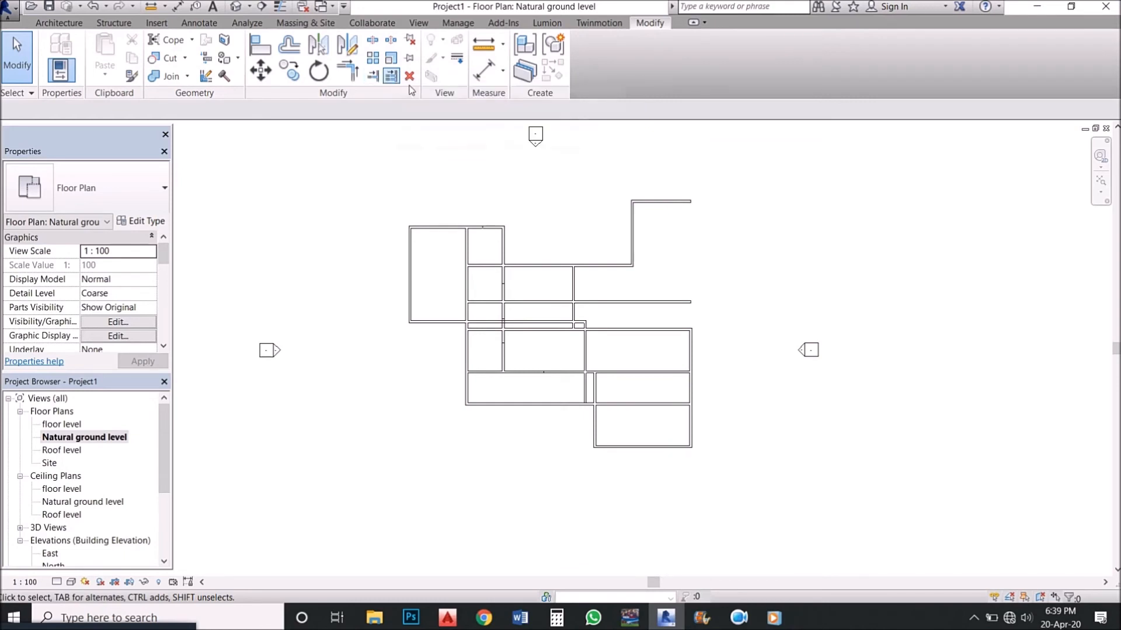
{"action": "scroll", "coordinate": [415, 146], "scroll_direction": "up", "scroll_amount": 4}
{"action": "left_click_drag", "start_coordinate": [483, 270], "coordinate": [405, 374]}
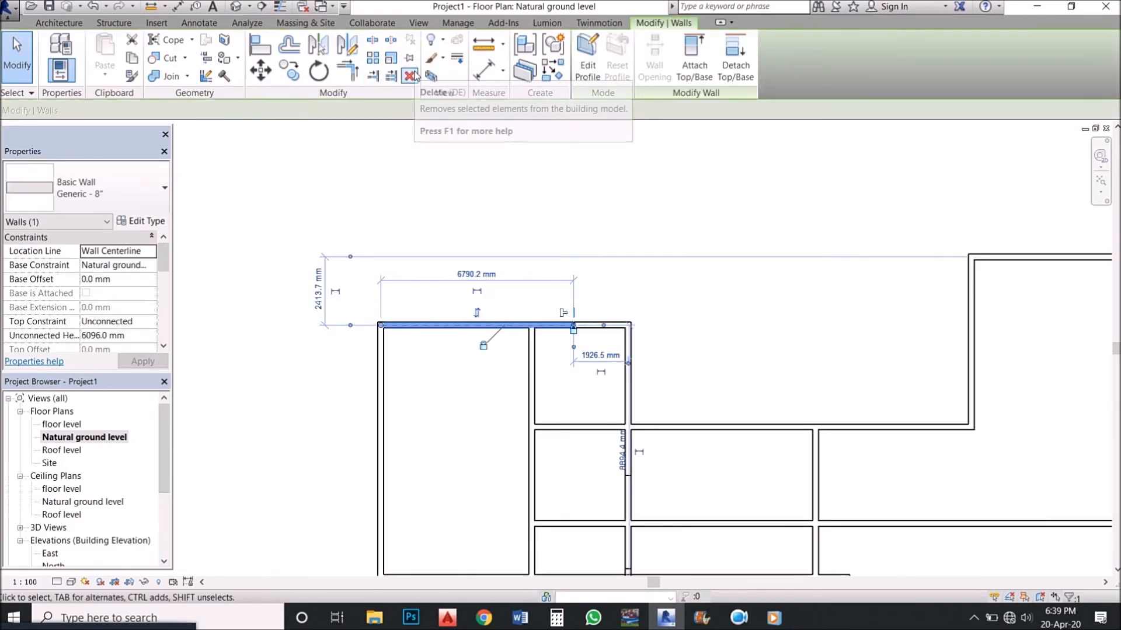
{"action": "key", "text": "Delete"}
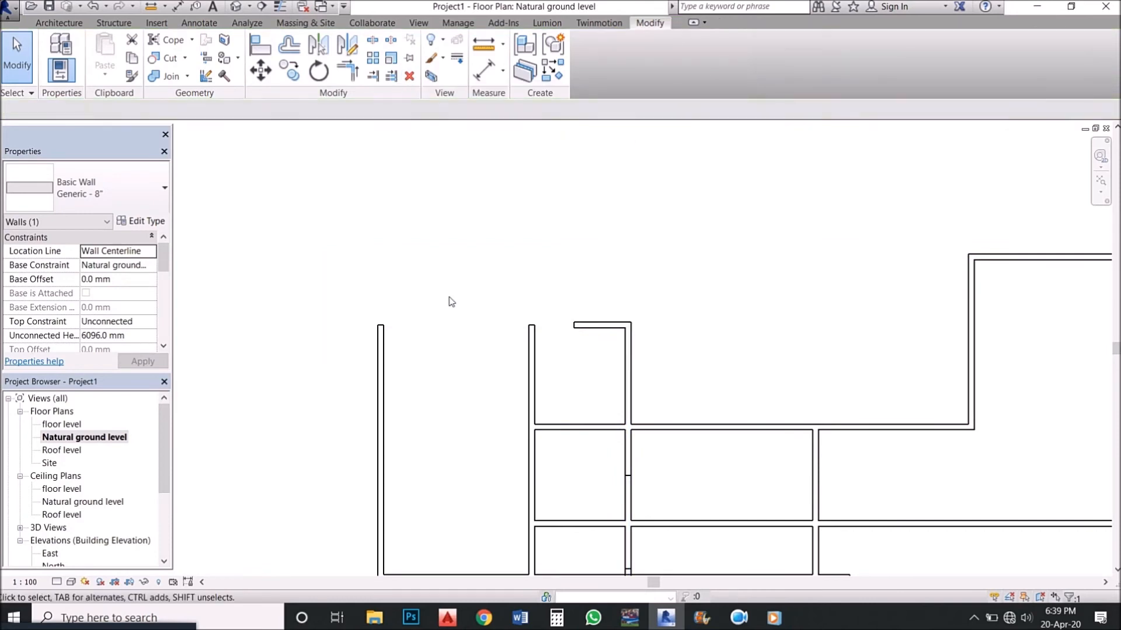
{"action": "left_click_drag", "start_coordinate": [440, 363], "coordinate": [321, 308]}
{"action": "scroll", "coordinate": [320, 267], "scroll_direction": "down", "scroll_amount": 2}
{"action": "key", "text": "Delete"}
{"action": "scroll", "coordinate": [346, 205], "scroll_direction": "down", "scroll_amount": 3}
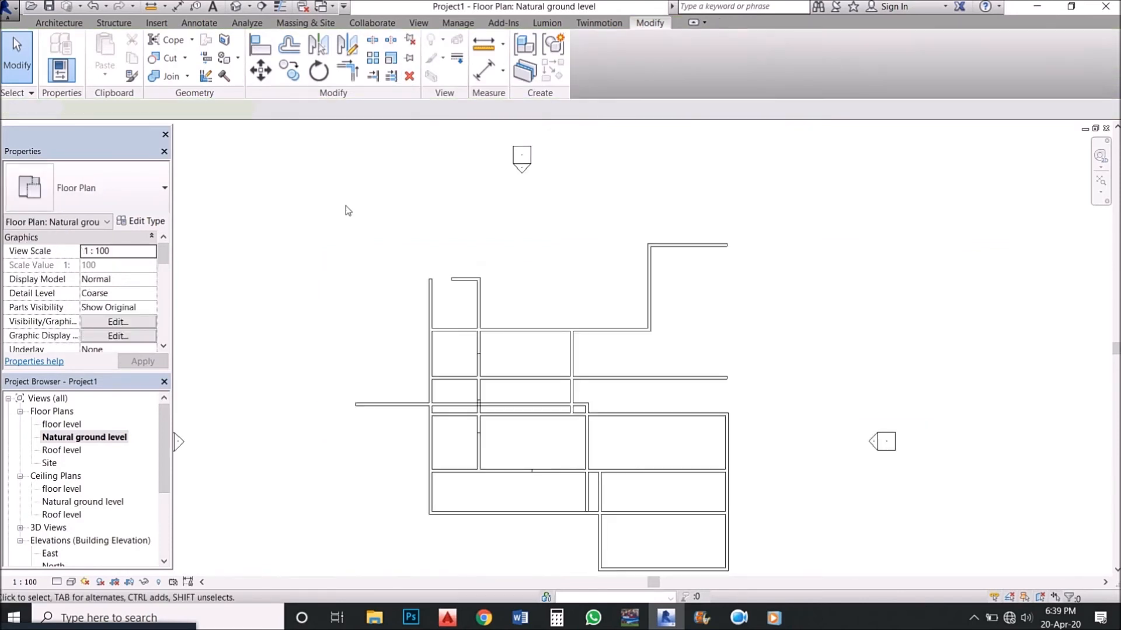
View the walls in the default 3D view and reopen the Natural ground level floor plan.
{"action": "left_click", "coordinate": [418, 22]}
{"action": "left_click", "coordinate": [414, 45]}
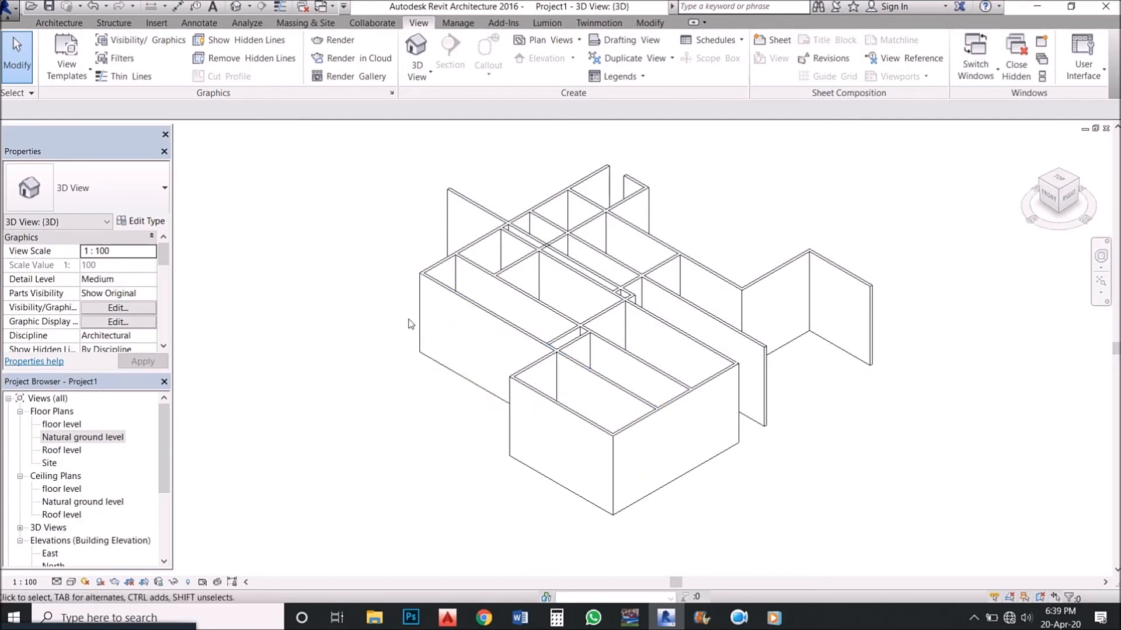
{"action": "double_click", "coordinate": [97, 439]}
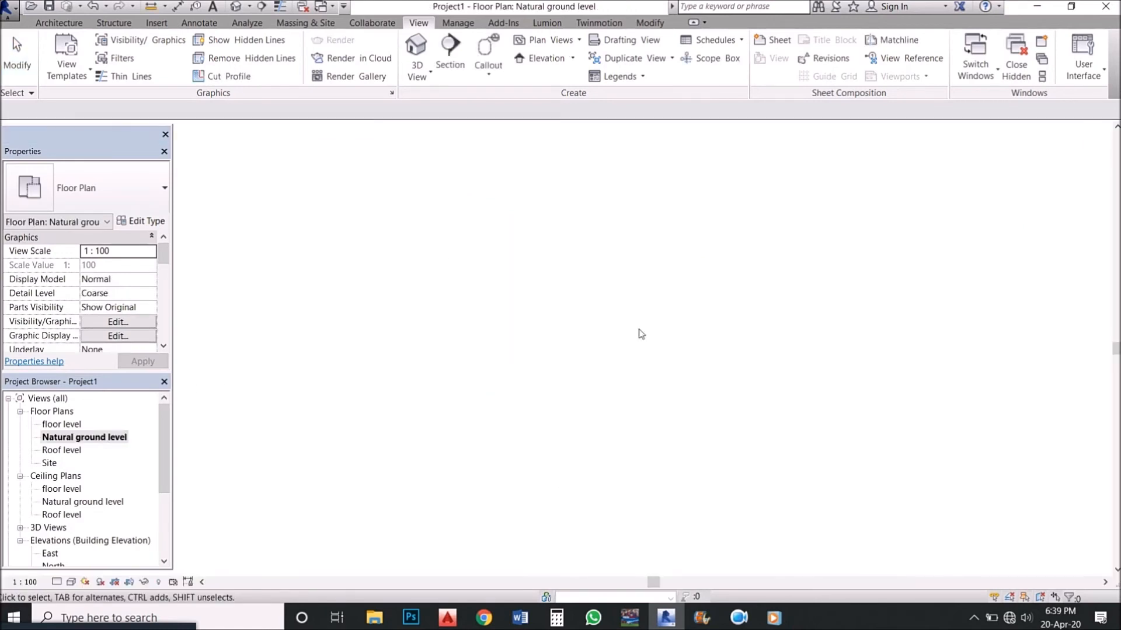
{"action": "left_click", "coordinate": [649, 22]}
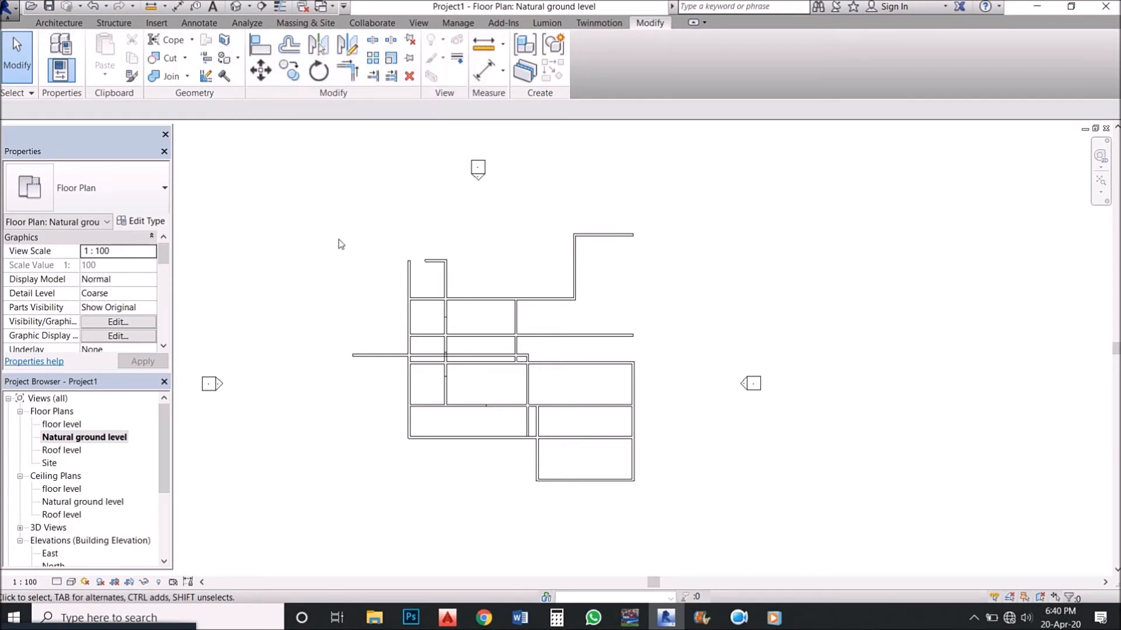
{"action": "scroll", "coordinate": [487, 369], "scroll_direction": "up", "scroll_amount": 2}
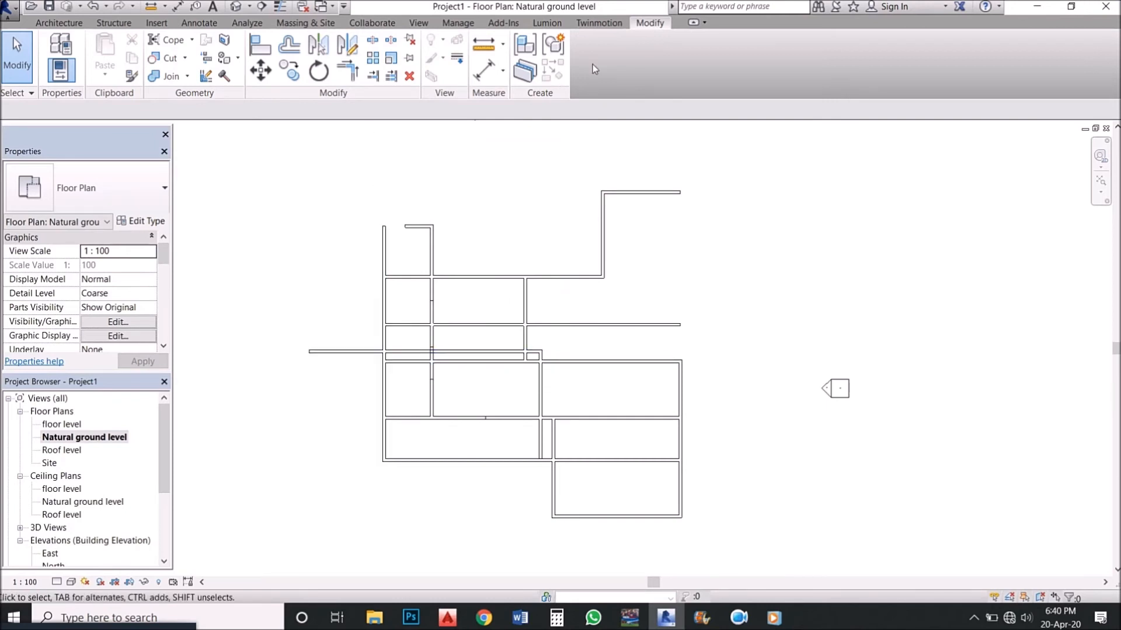
{"action": "left_click", "coordinate": [65, 22]}
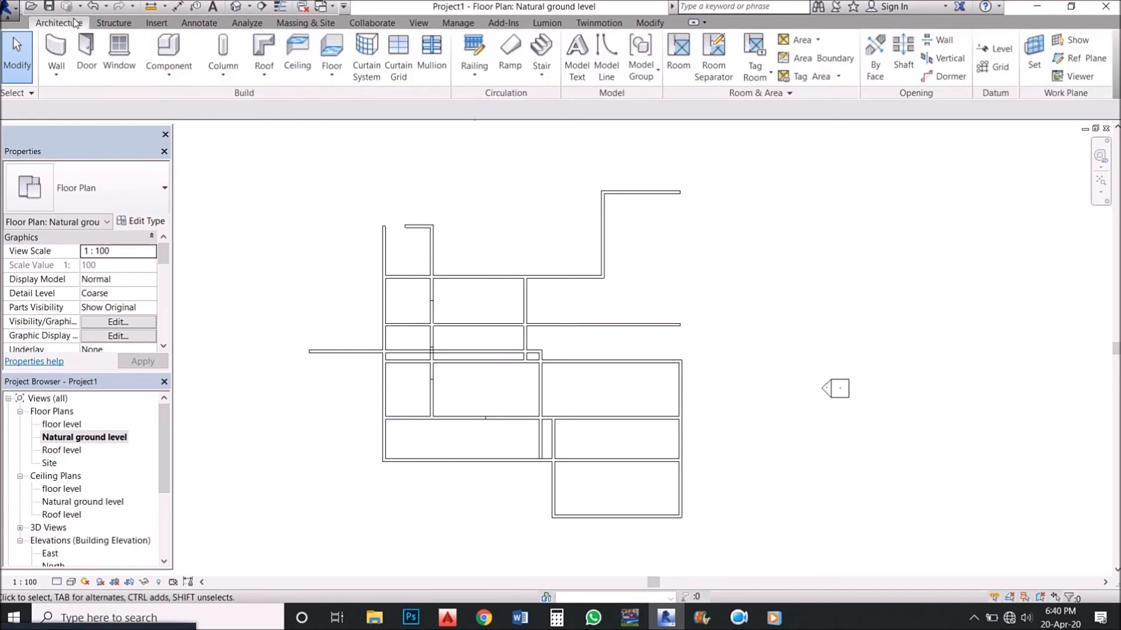
{"action": "left_click", "coordinate": [650, 22]}
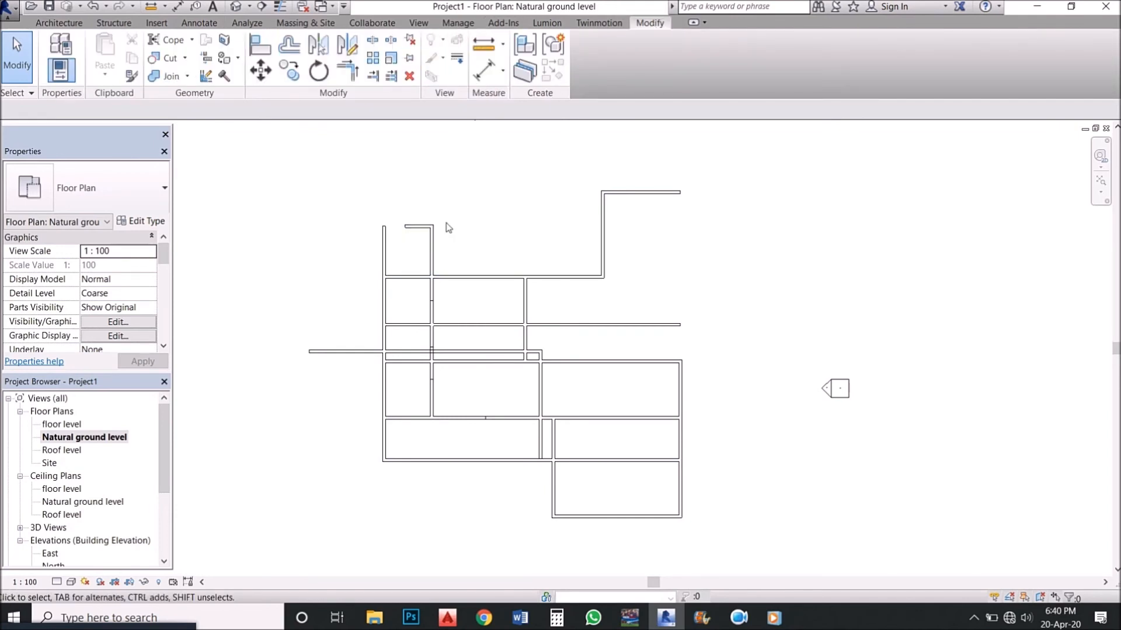
{"action": "scroll", "coordinate": [408, 258], "scroll_direction": "down", "scroll_amount": 1}
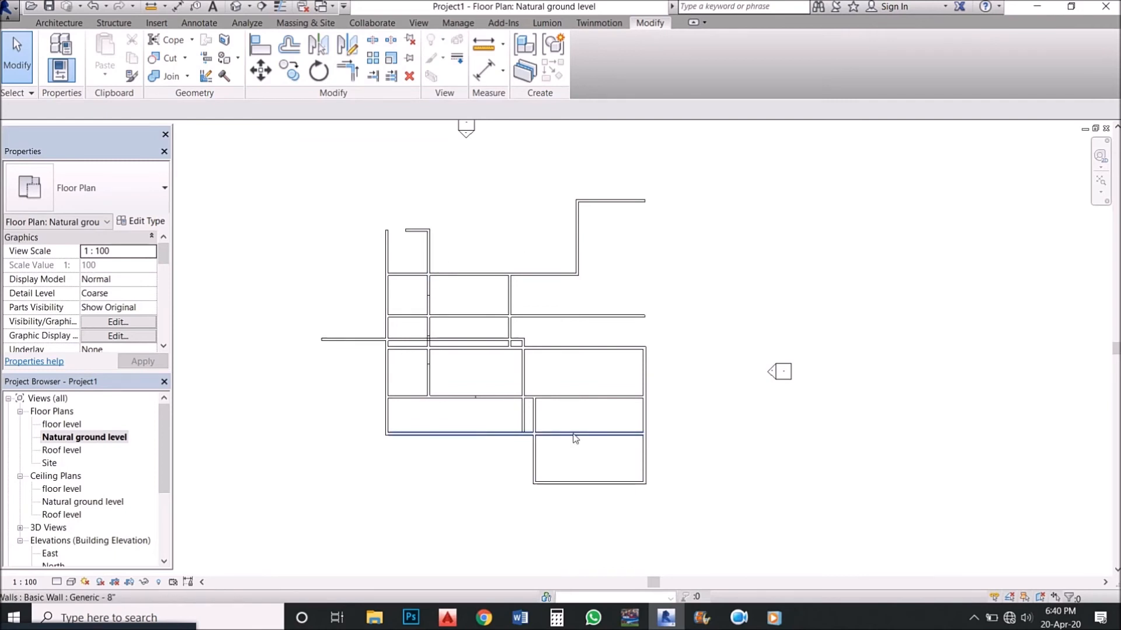
Open the default 3D view and set its visual style to Wireframe.
{"action": "left_click", "coordinate": [237, 8]}
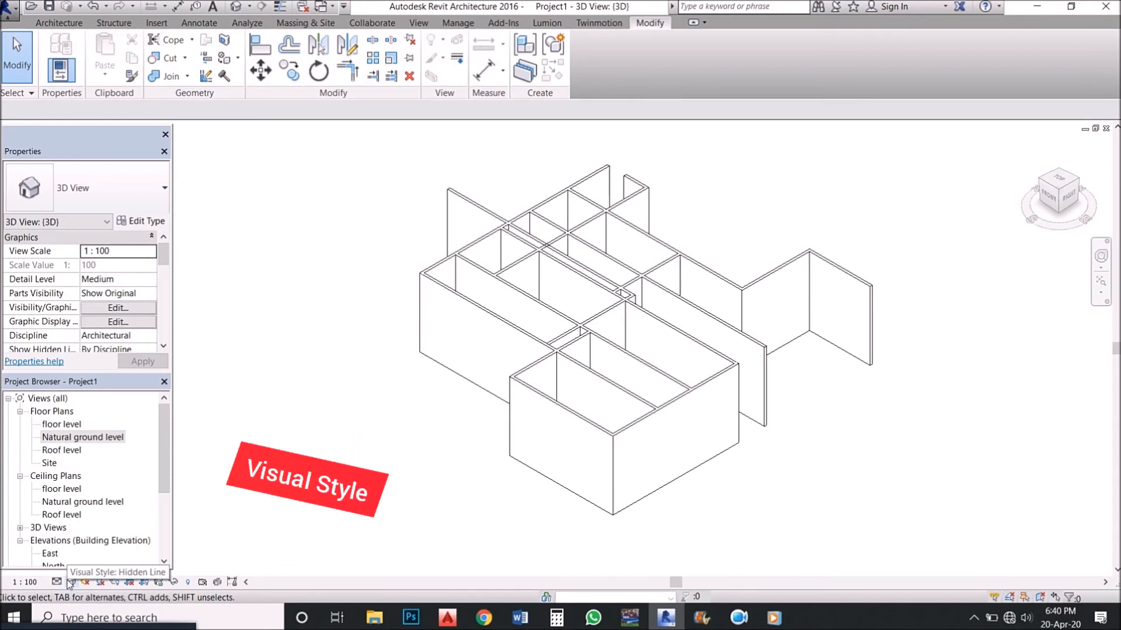
{"action": "left_click", "coordinate": [71, 582]}
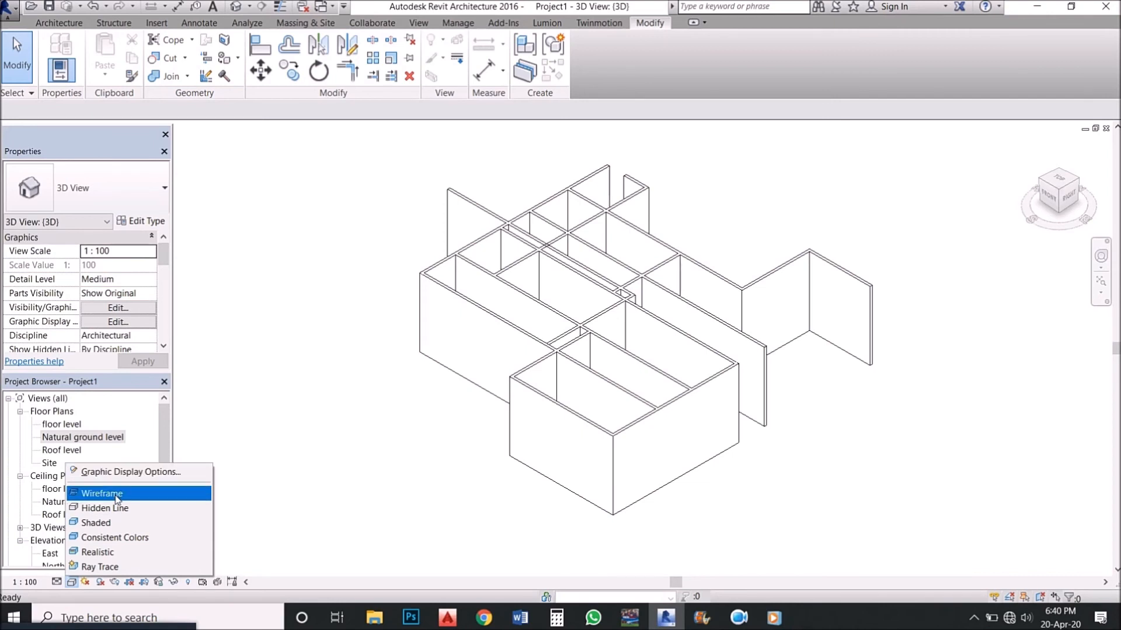
{"action": "left_click", "coordinate": [117, 495]}
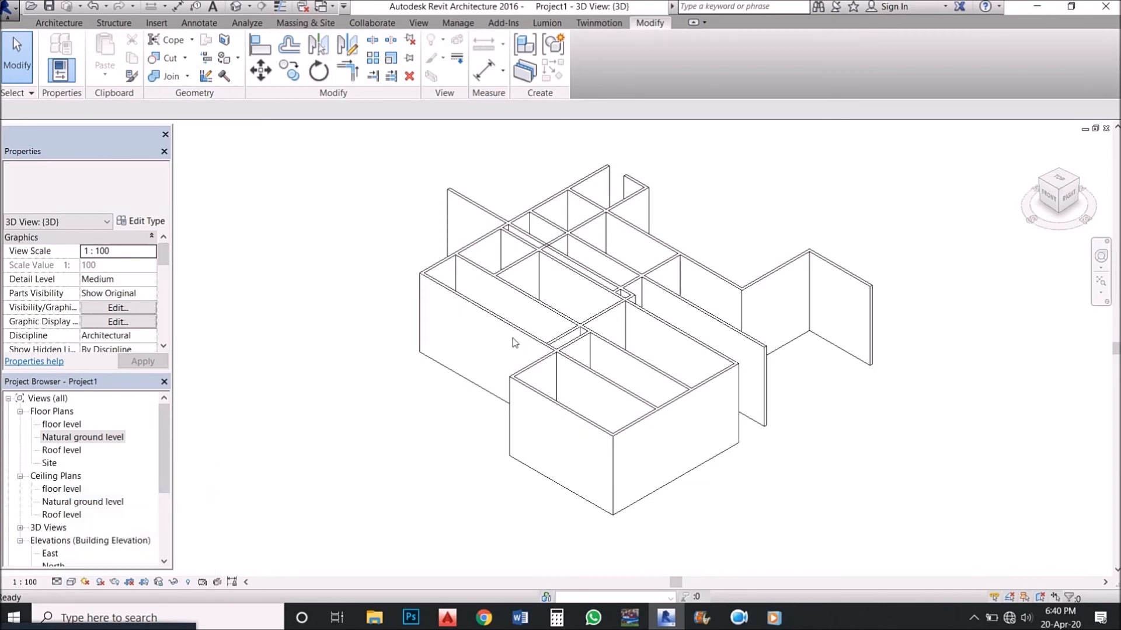
{"action": "scroll", "coordinate": [641, 314], "scroll_direction": "up", "scroll_amount": 1}
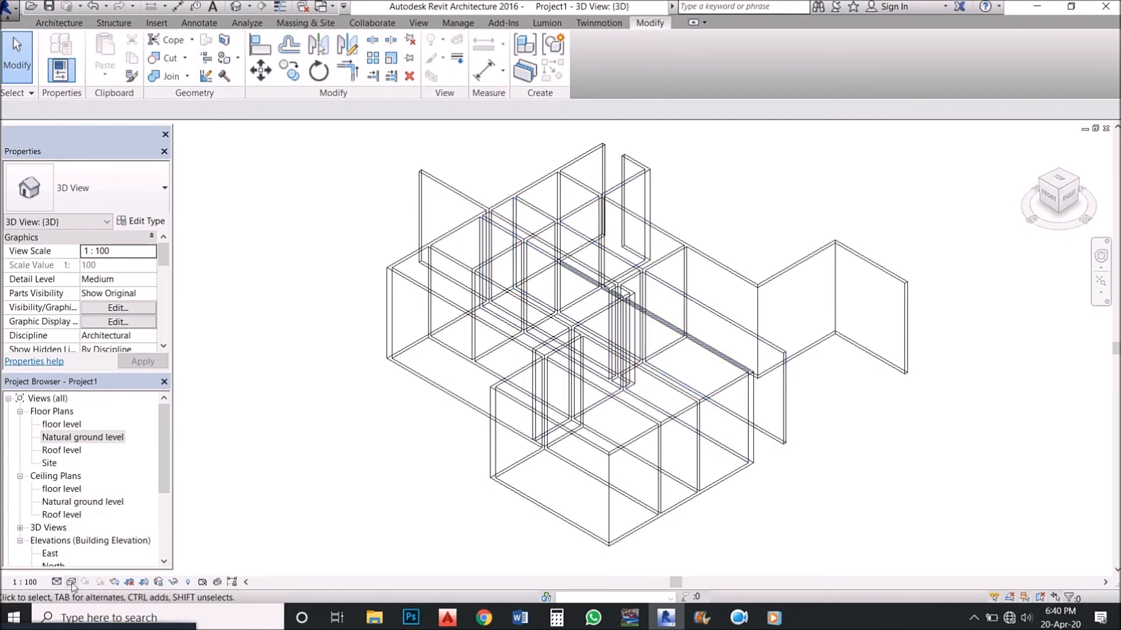
Change the 3D view's visual style to Hidden Line, followed by Shaded.
{"action": "left_click", "coordinate": [72, 582]}
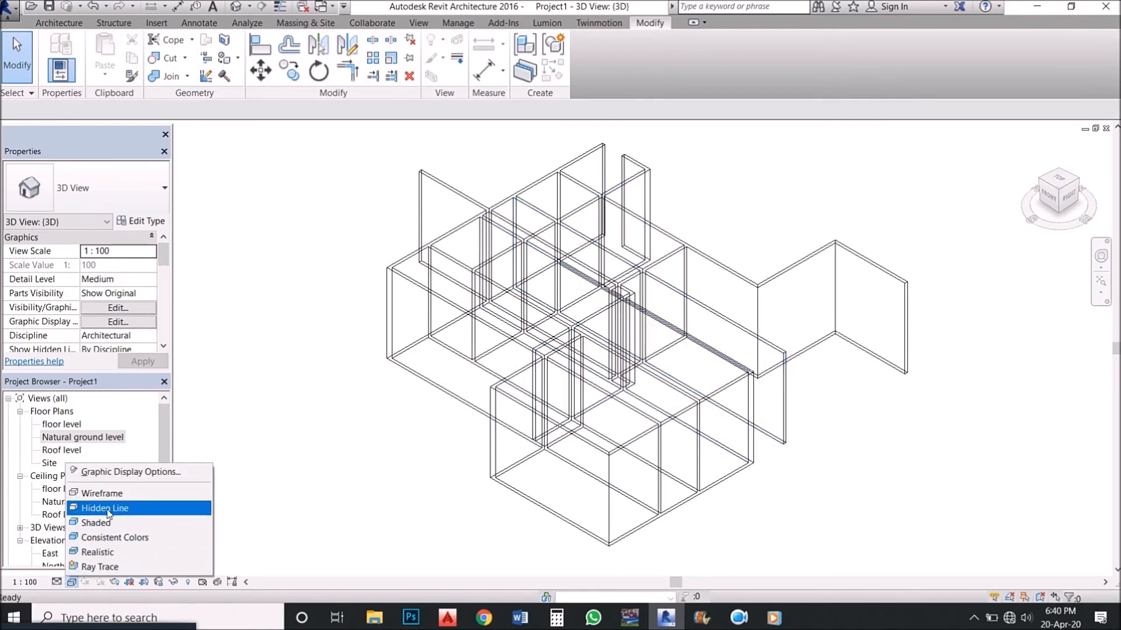
{"action": "left_click", "coordinate": [108, 512]}
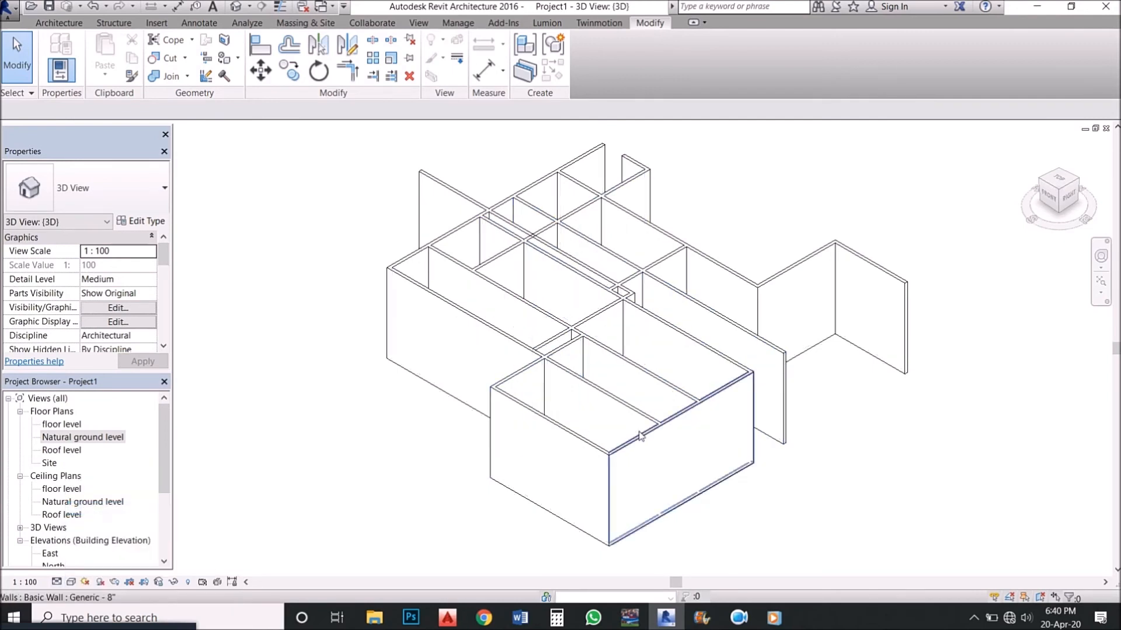
{"action": "left_click", "coordinate": [73, 583]}
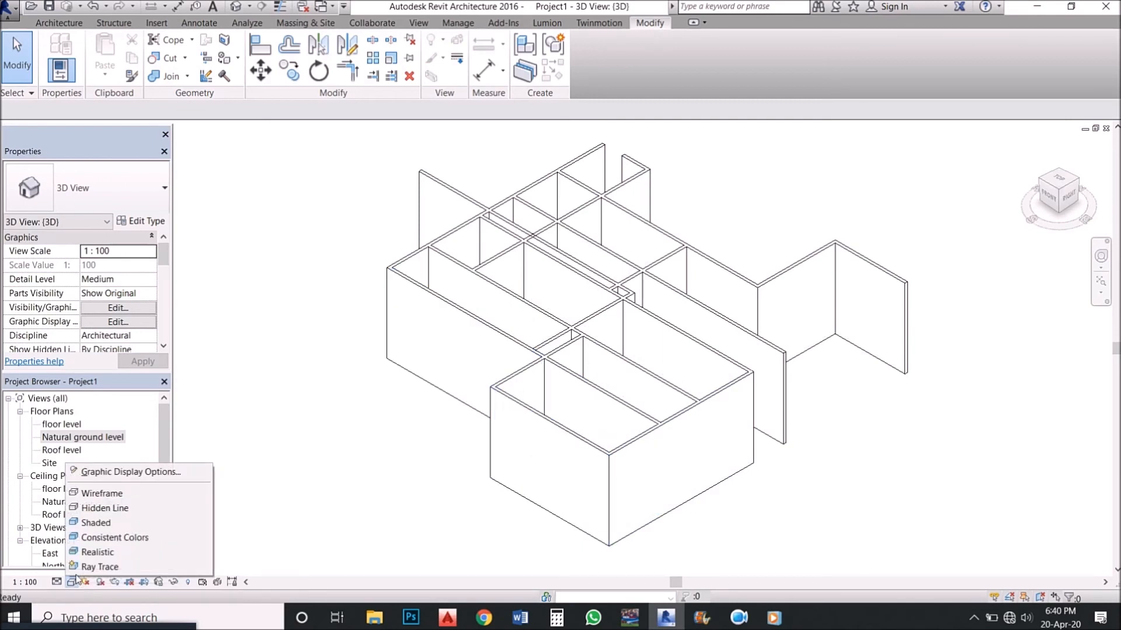
{"action": "left_click", "coordinate": [114, 527]}
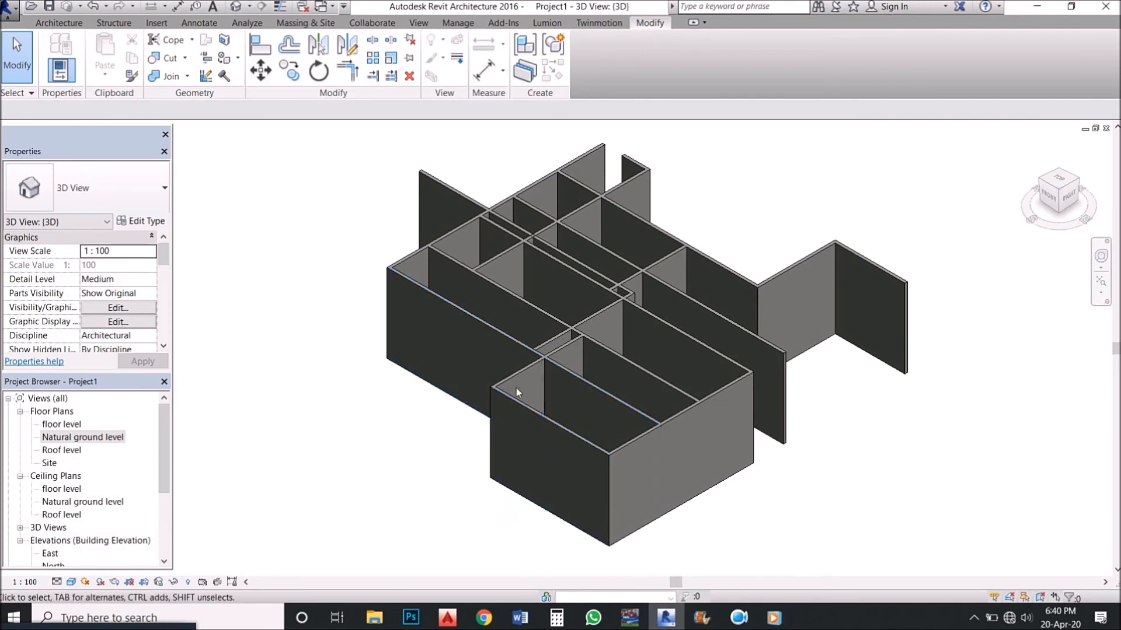
Set the 3D view's visual style to Consistent Colors.
{"action": "middle_click_drag", "start_coordinate": [614, 466], "coordinate": [573, 419]}
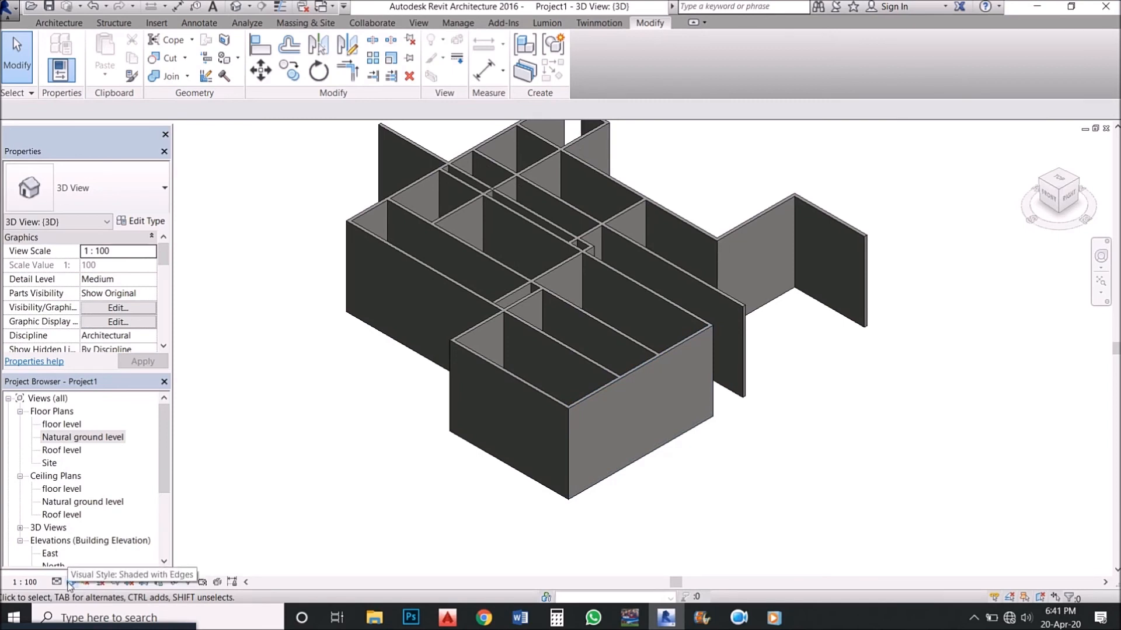
{"action": "left_click", "coordinate": [71, 583]}
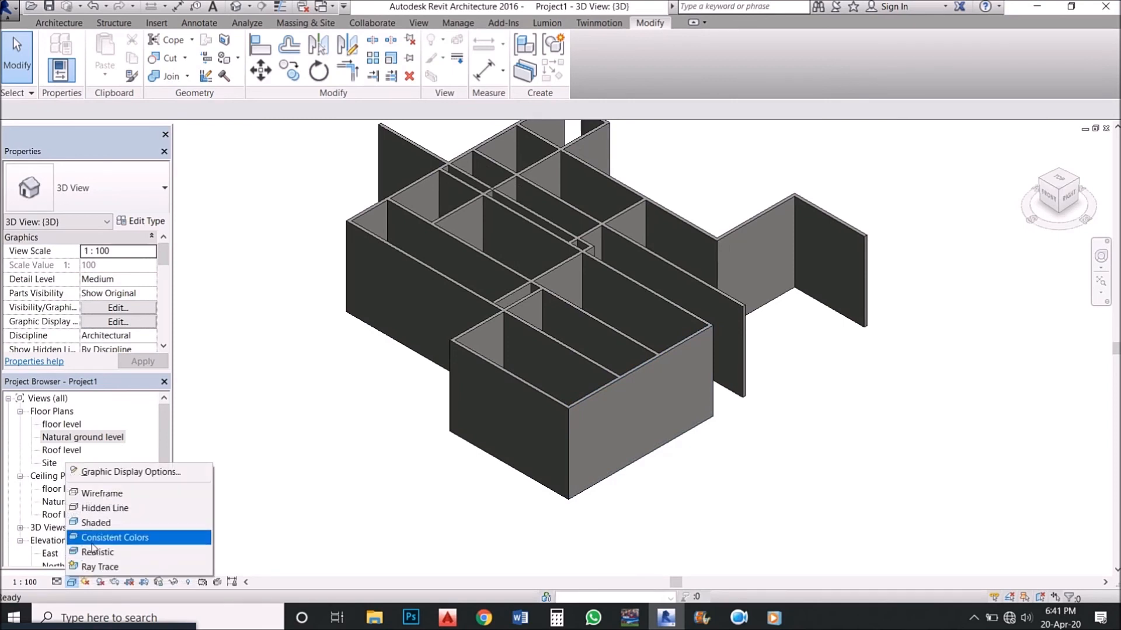
{"action": "left_click", "coordinate": [92, 540]}
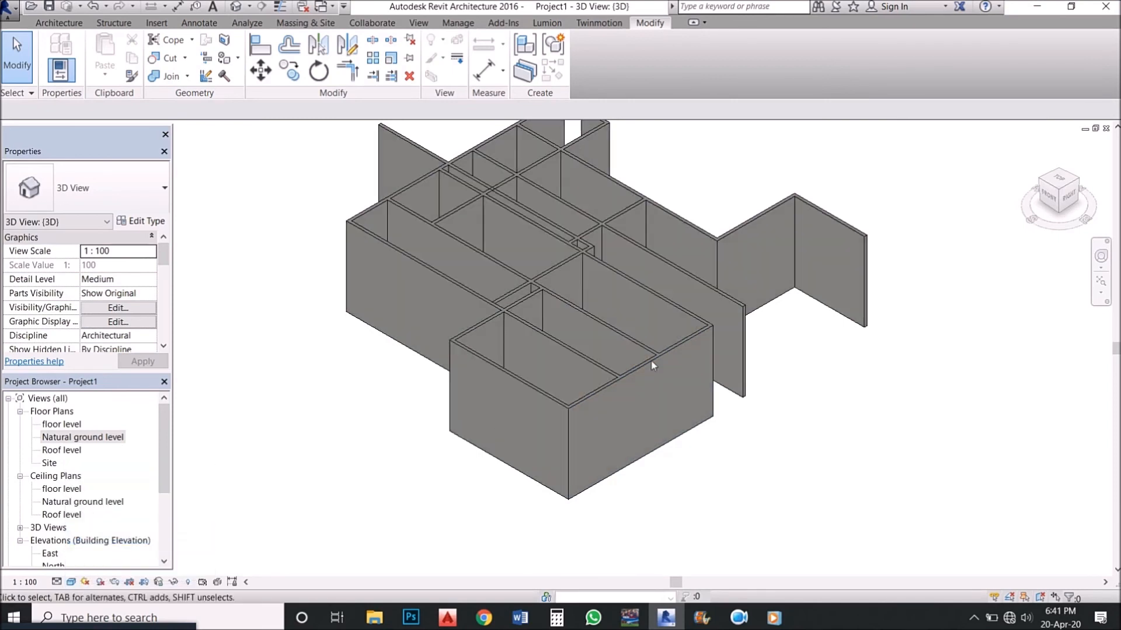
{"action": "left_click", "coordinate": [71, 583]}
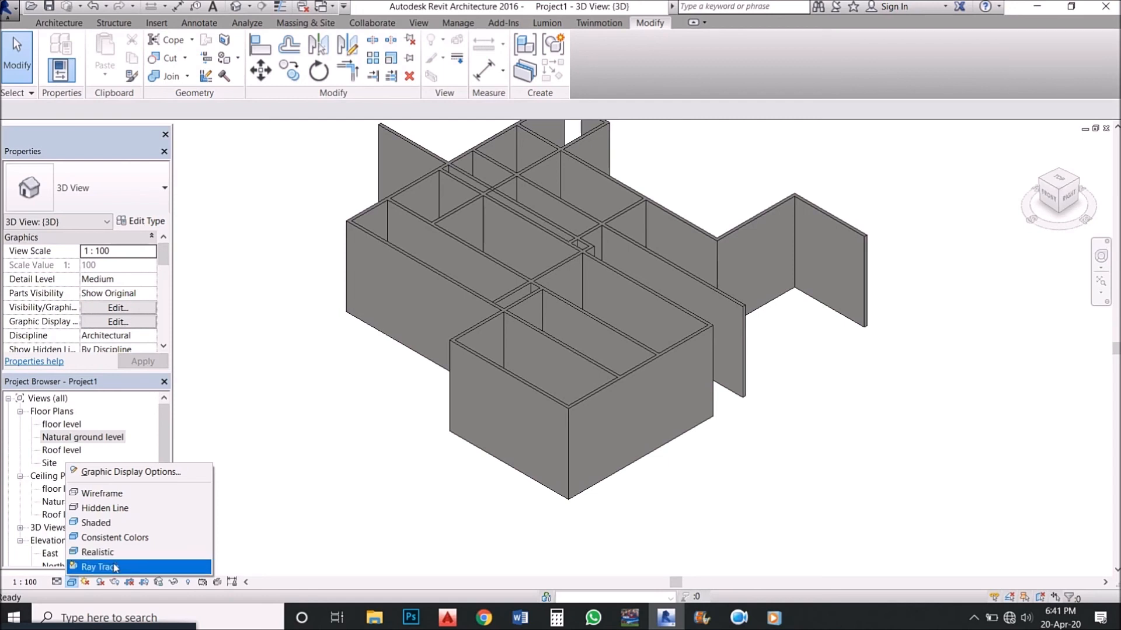
{"action": "left_click", "coordinate": [277, 522]}
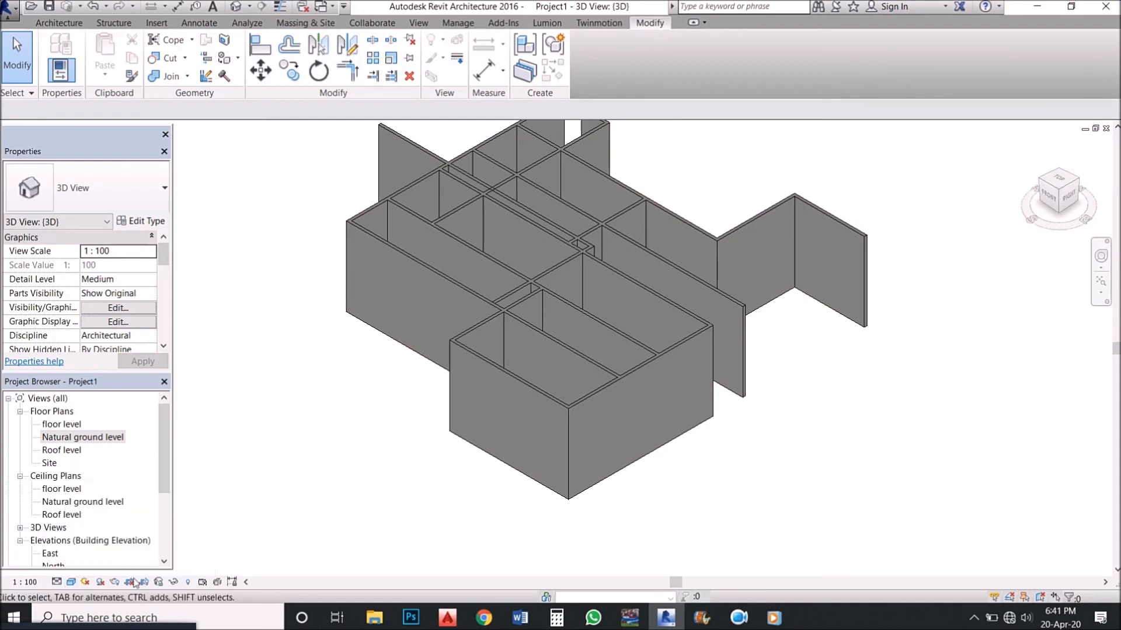
Turn on the sun path in the 3D view, continuing with the current sun settings.
{"action": "left_click", "coordinate": [85, 582]}
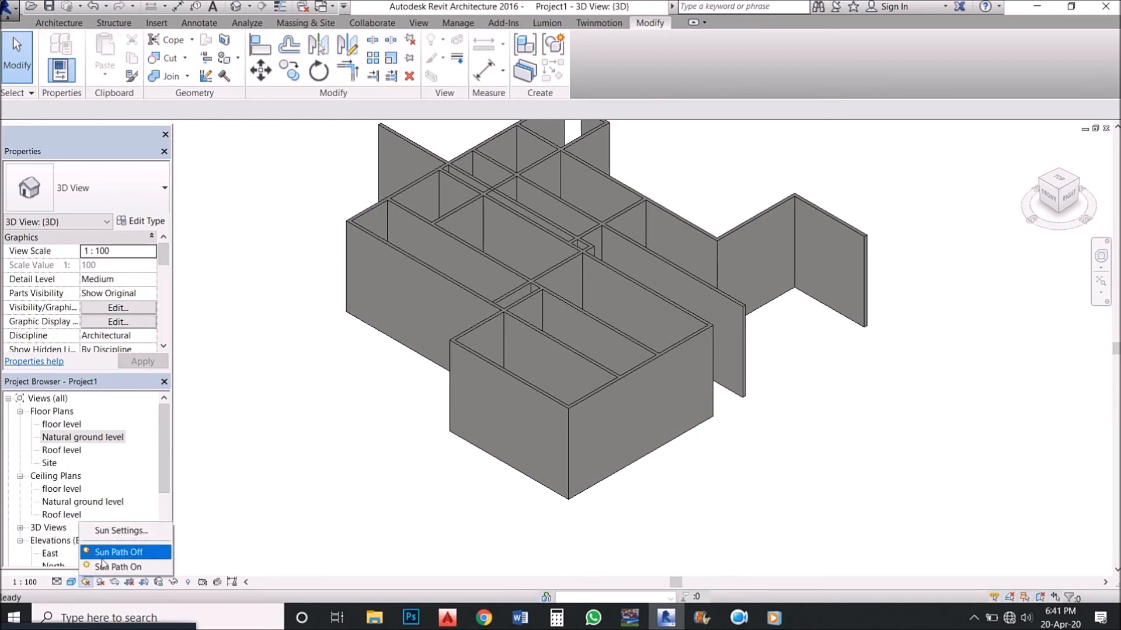
{"action": "left_click", "coordinate": [111, 567]}
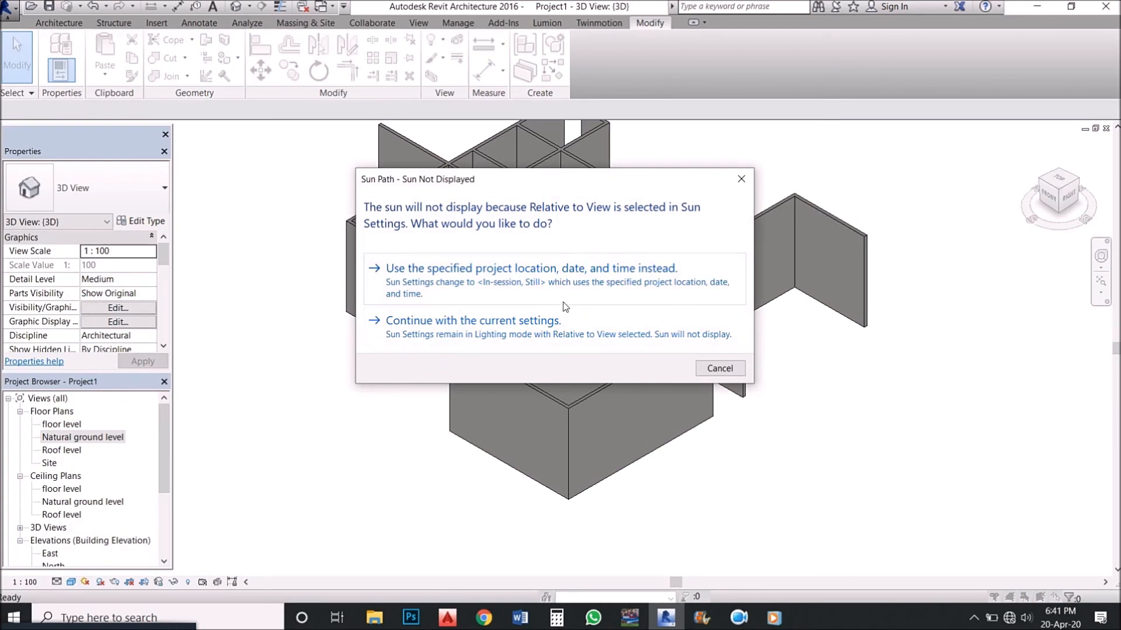
{"action": "left_click", "coordinate": [522, 330]}
{"action": "scroll", "coordinate": [601, 373], "scroll_direction": "down", "scroll_amount": 3}
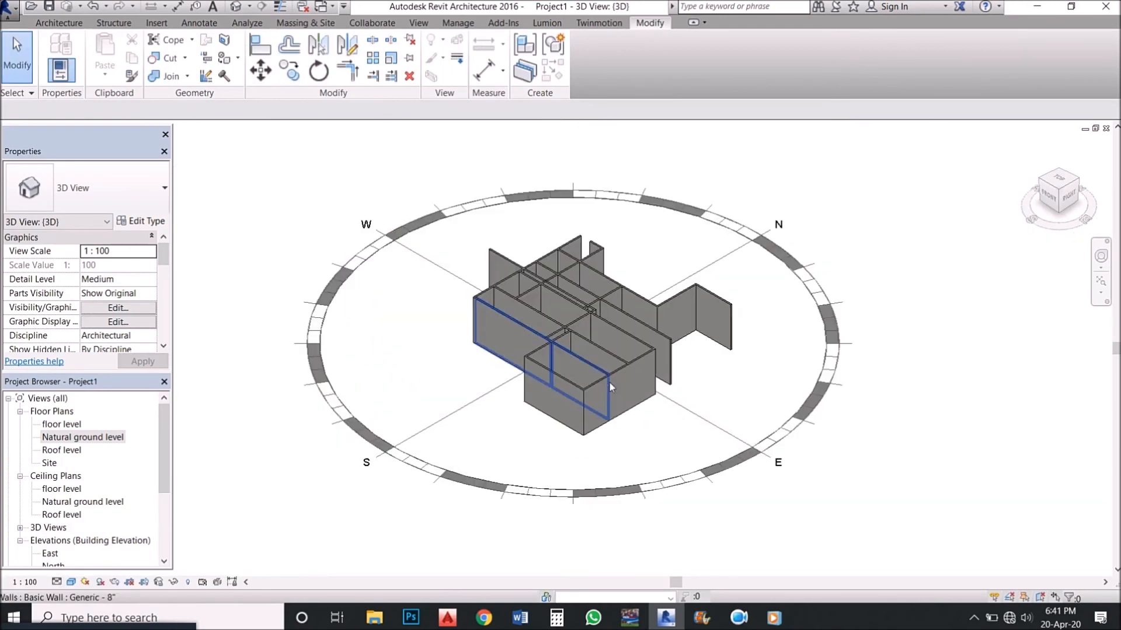
{"action": "scroll", "coordinate": [561, 356], "scroll_direction": "up", "scroll_amount": 3}
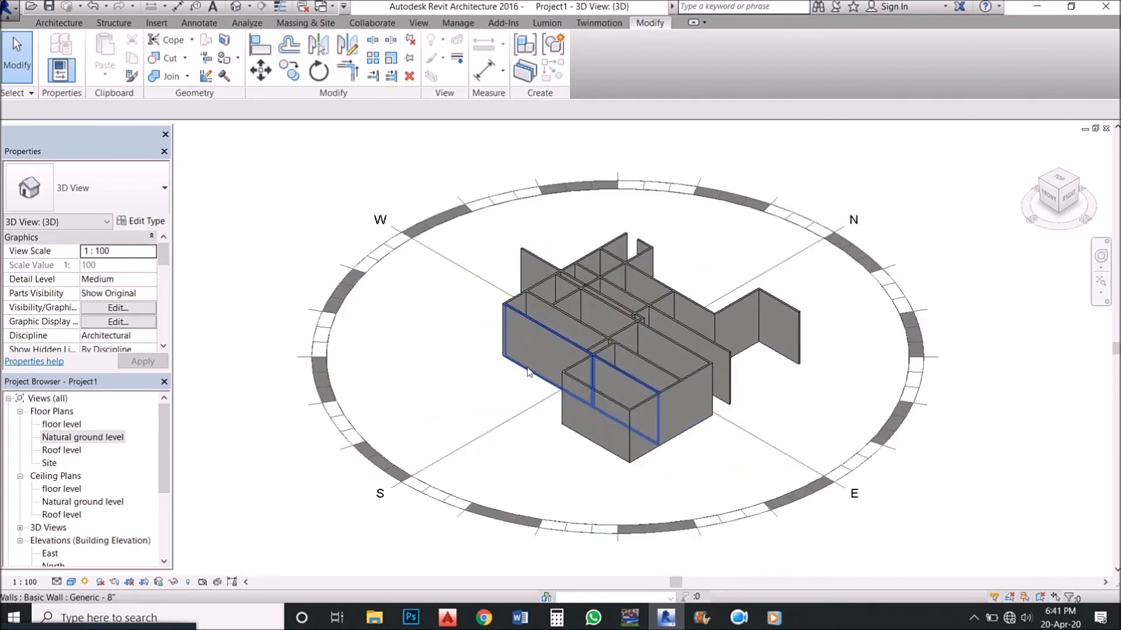
Turn on shadows for the walls in the 3D view.
{"action": "left_click", "coordinate": [100, 581]}
{"action": "scroll", "coordinate": [629, 364], "scroll_direction": "up", "scroll_amount": 4}
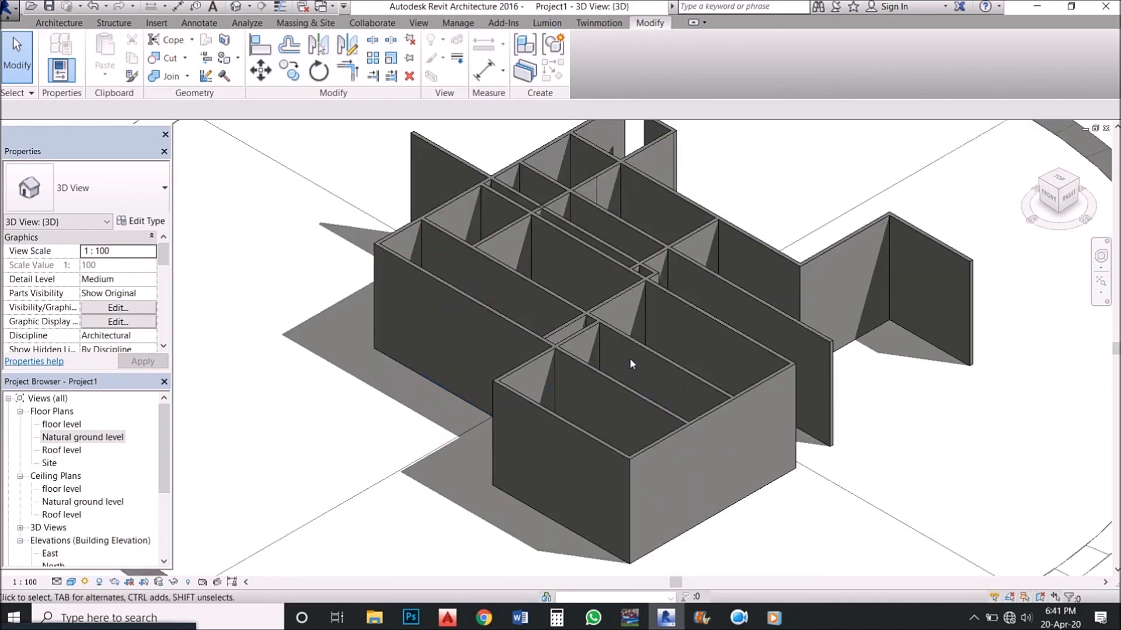
{"action": "scroll", "coordinate": [630, 364], "scroll_direction": "down", "scroll_amount": 2}
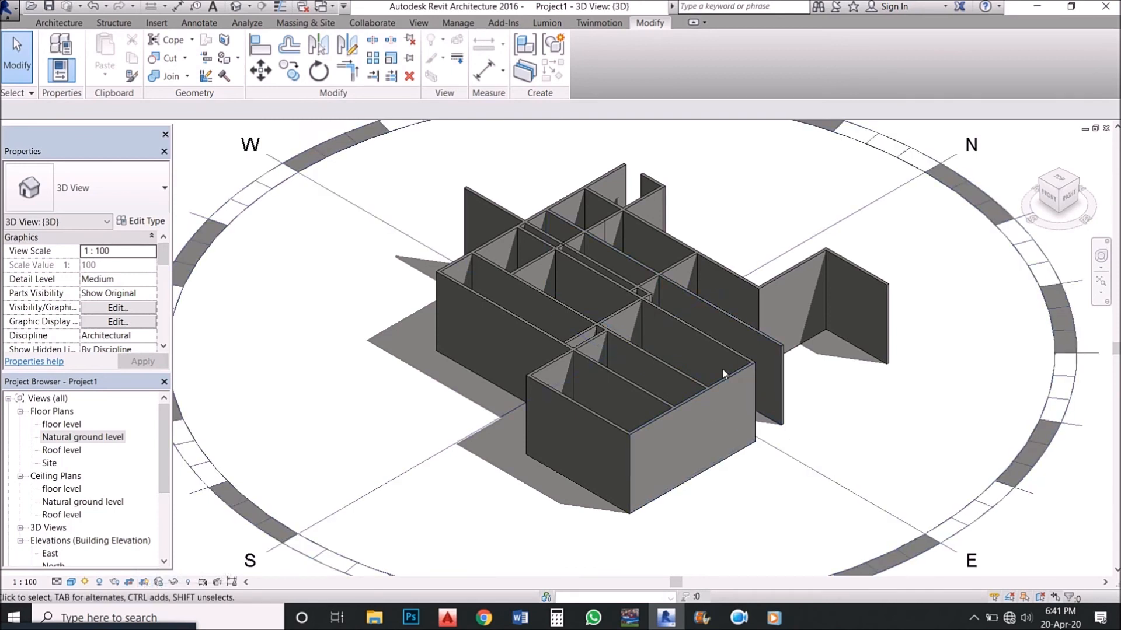
Orient the 3D view to the front and orbit it to the right side to examine the walls' shadows.
{"action": "scroll", "coordinate": [718, 370], "scroll_direction": "down", "scroll_amount": 3}
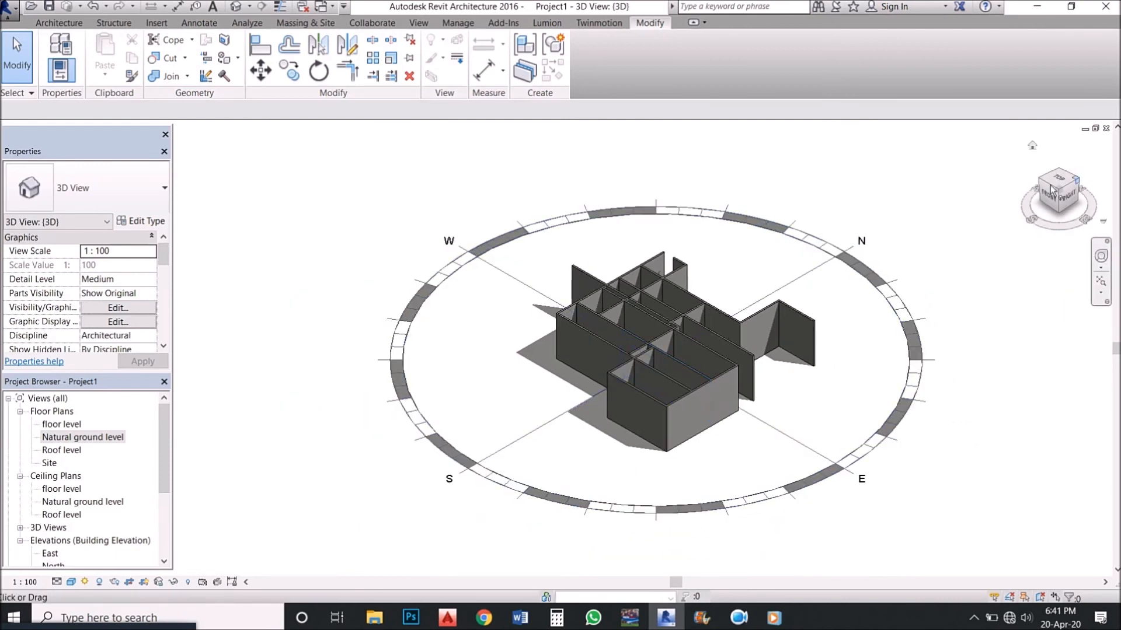
{"action": "left_click", "coordinate": [1049, 192]}
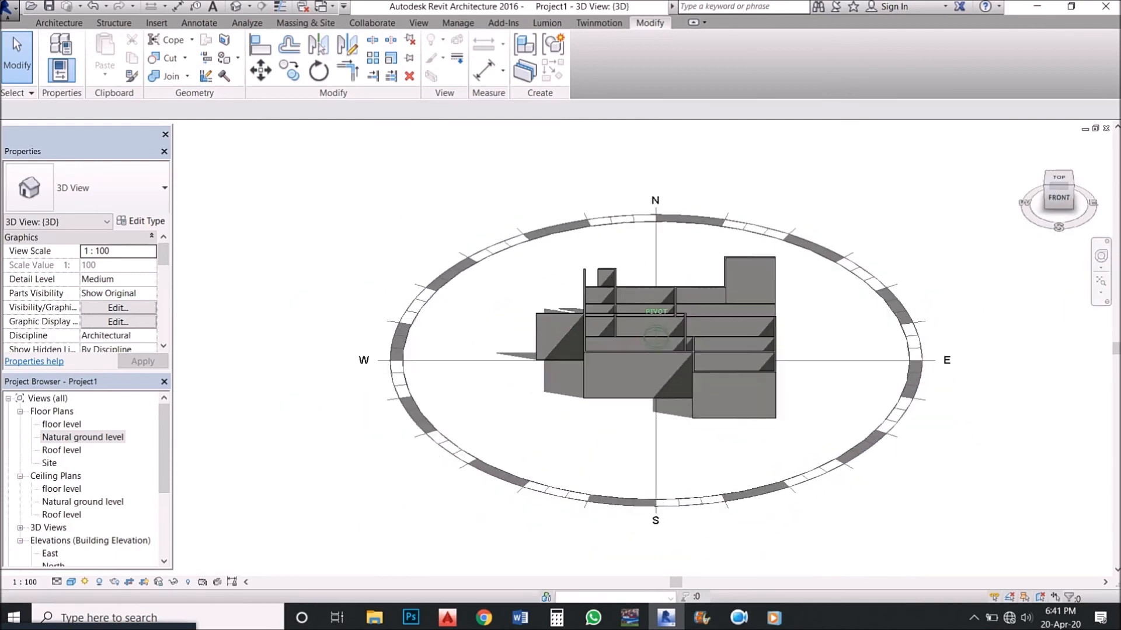
{"action": "left_click_drag", "start_coordinate": [1075, 196], "coordinate": [1031, 184]}
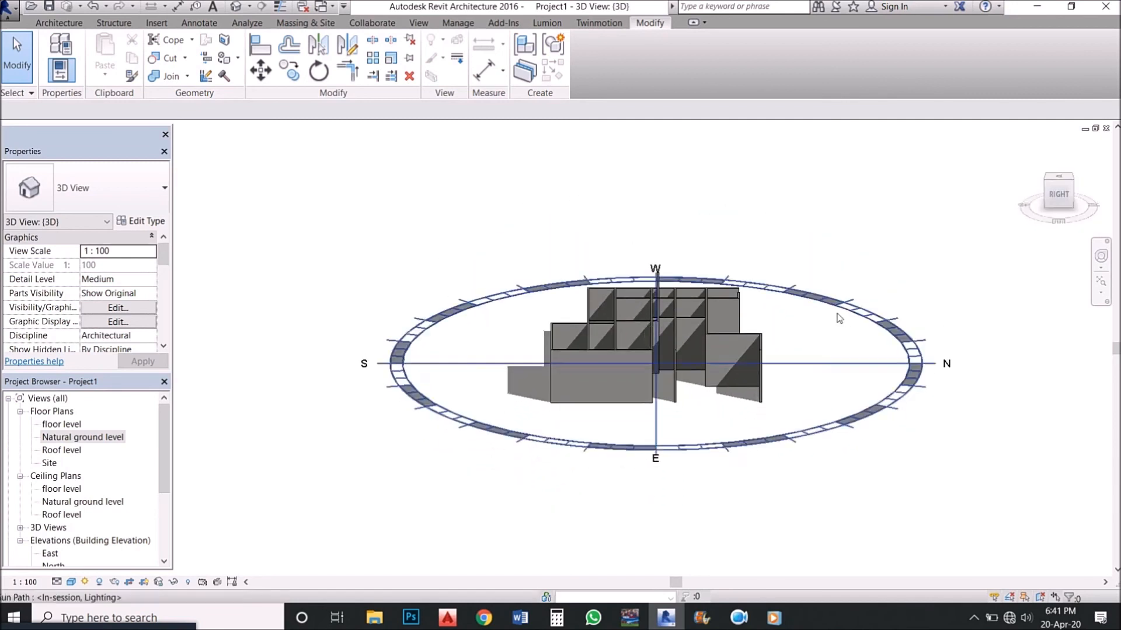
{"action": "scroll", "coordinate": [724, 350], "scroll_direction": "up", "scroll_amount": 2}
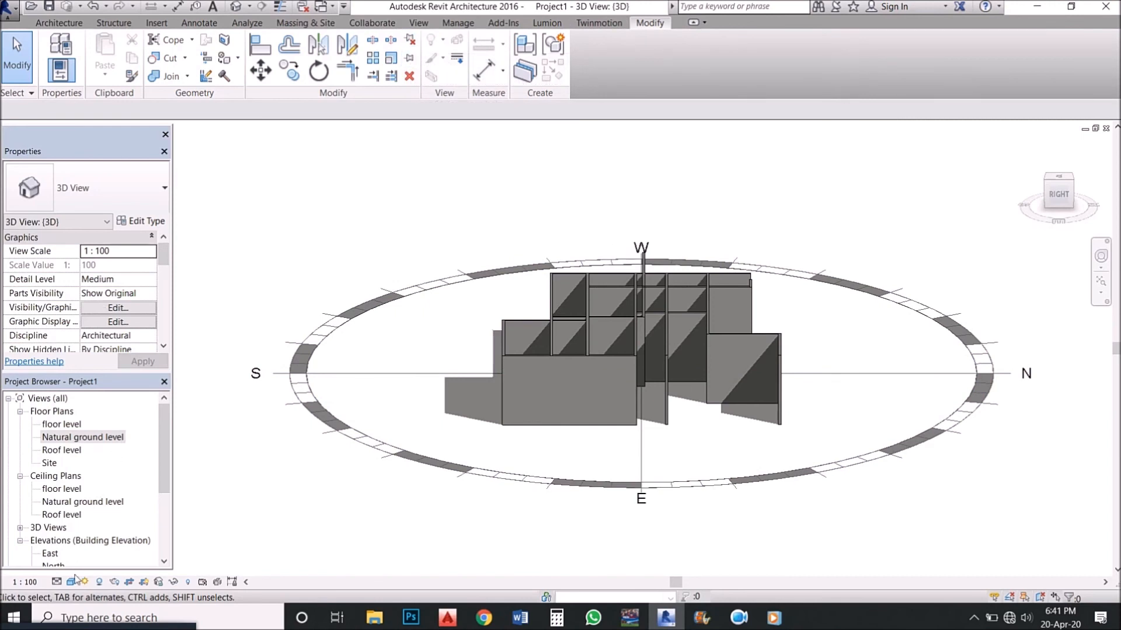
Open the visual style options for the 3D view.
{"action": "left_click", "coordinate": [70, 582]}
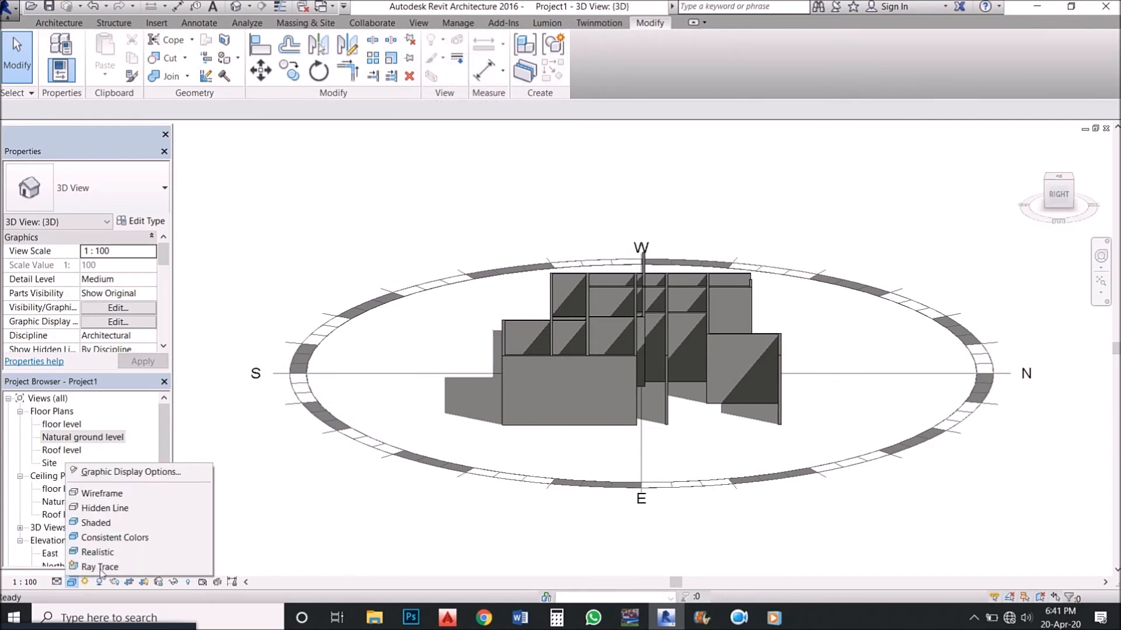